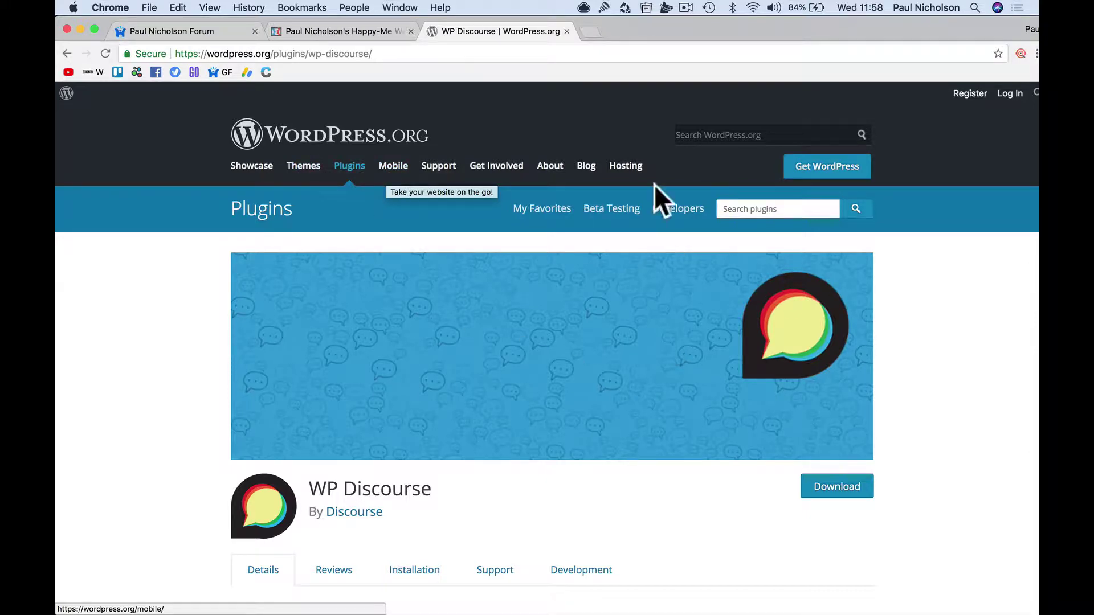
# Download the WP Discourse plugin zip and look over the WordPress site and Discourse forum
pyautogui.click(836, 488)
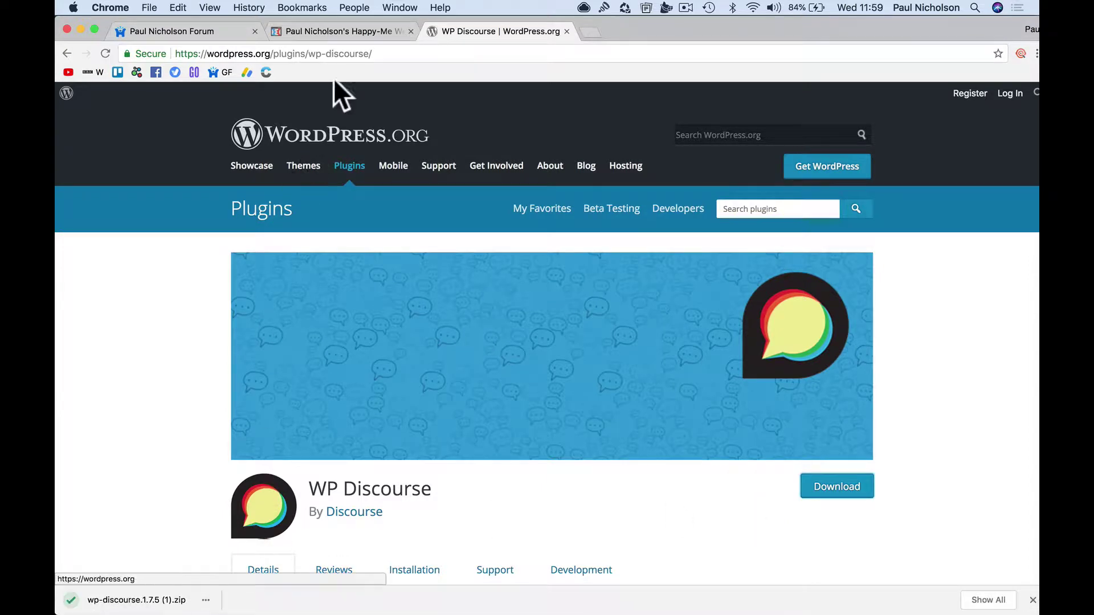
pyautogui.click(337, 30)
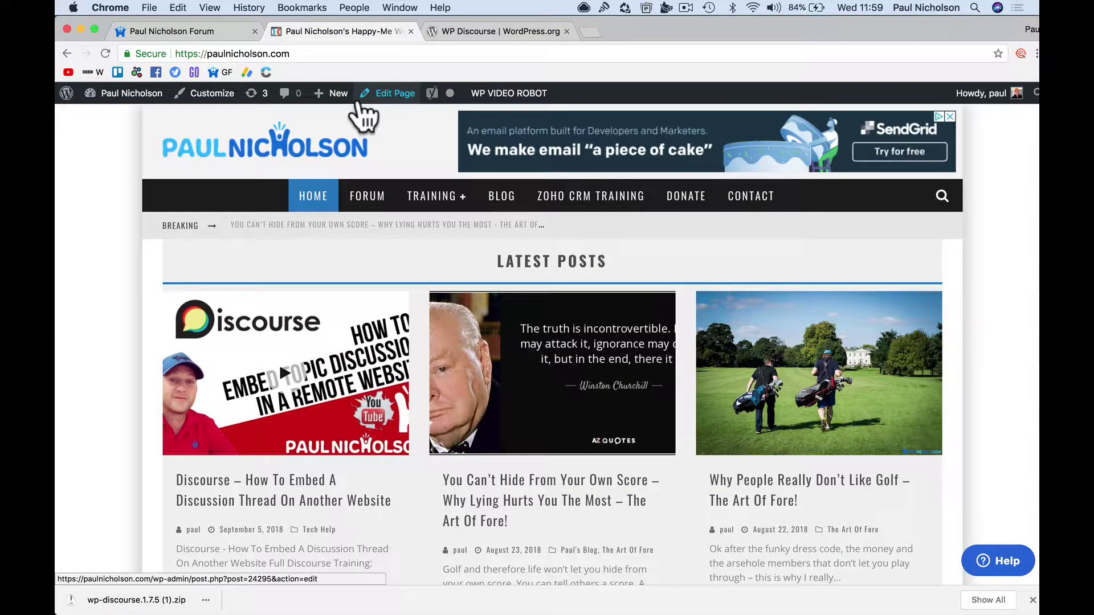
pyautogui.click(231, 35)
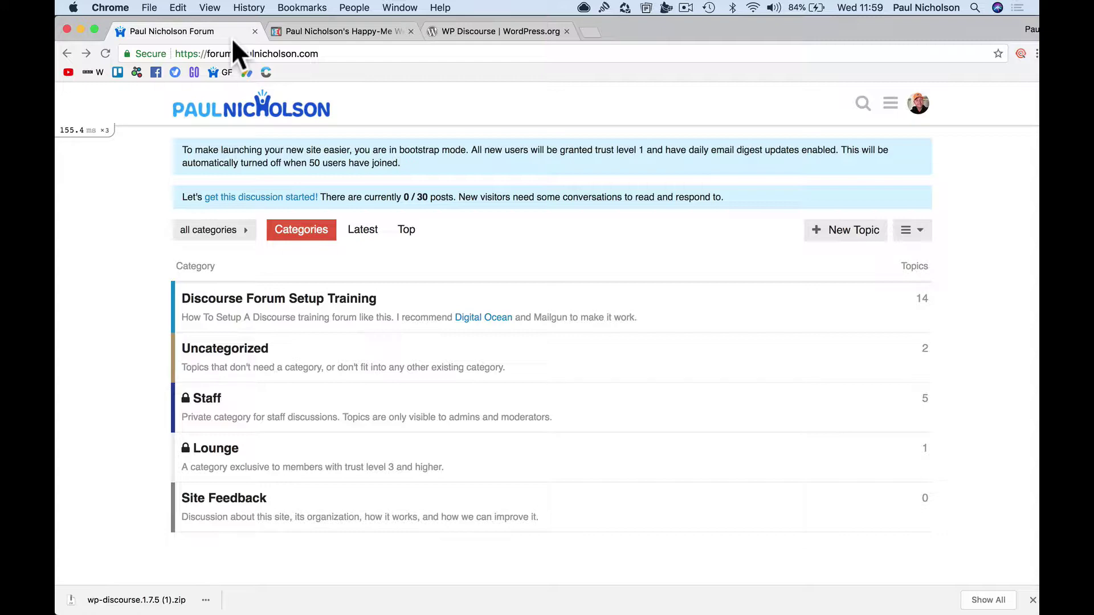
pyautogui.click(363, 34)
# From the dashboard's Installed Plugins, update Redirection to version 3.4.1
pyautogui.moveTo(129, 93)
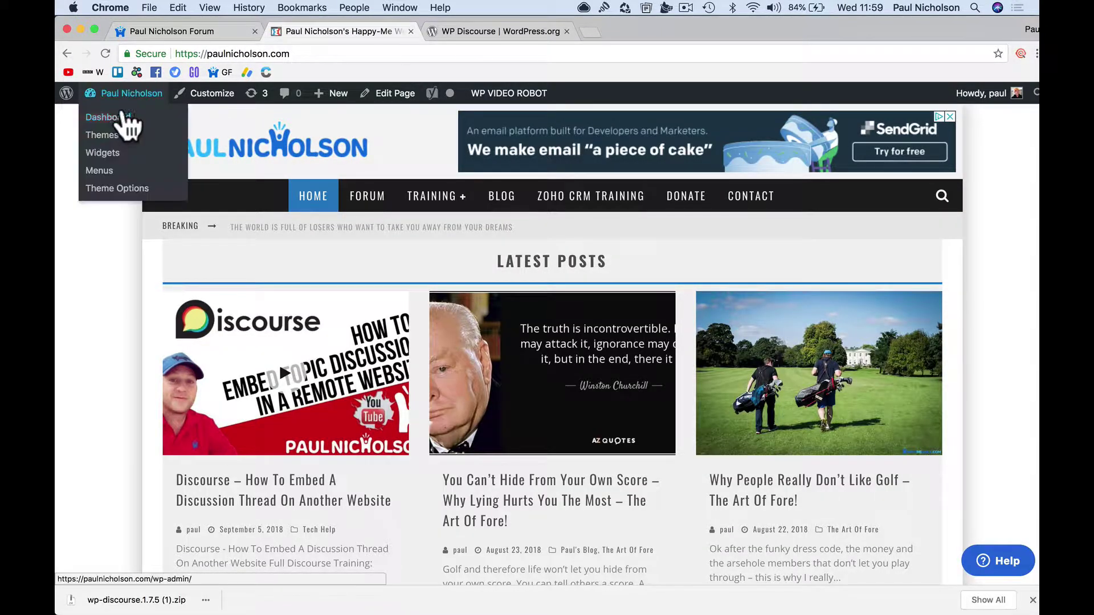
pyautogui.click(121, 118)
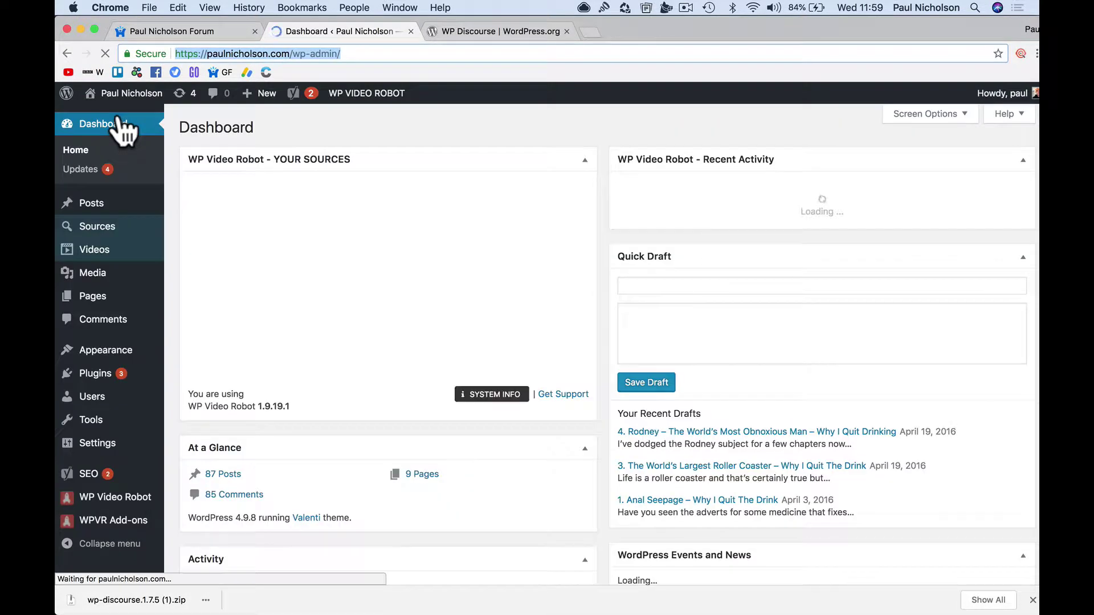
pyautogui.moveTo(91, 373)
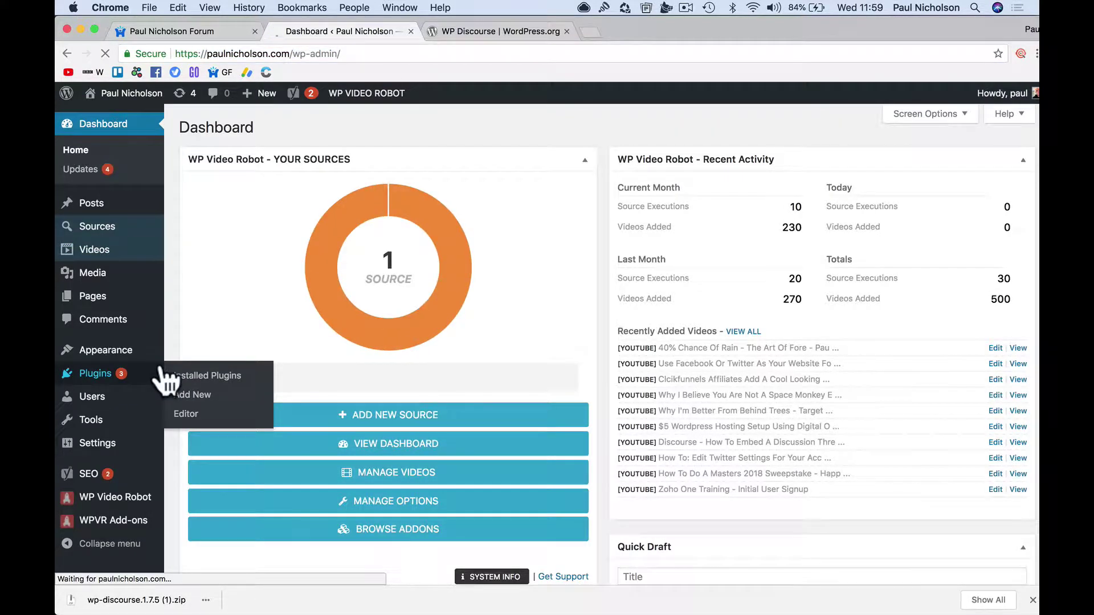
pyautogui.click(163, 373)
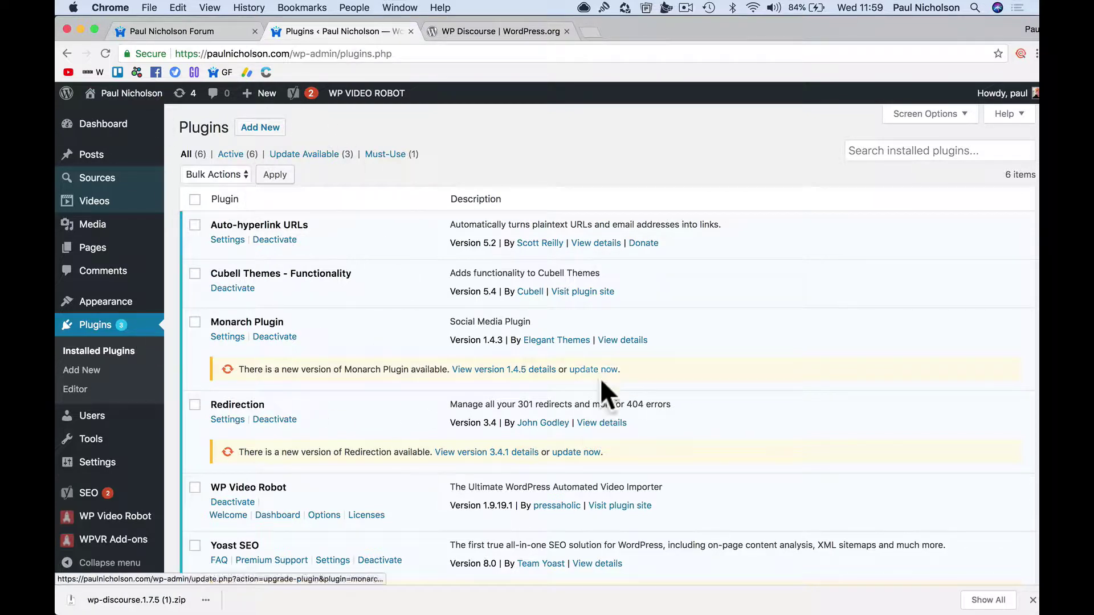
pyautogui.click(576, 452)
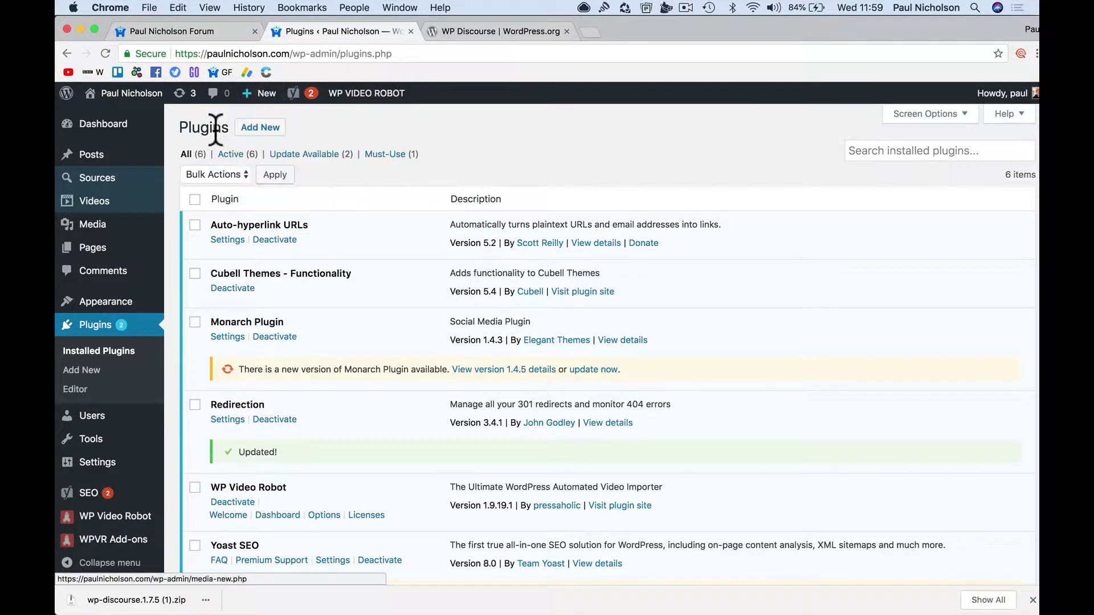
pyautogui.click(261, 128)
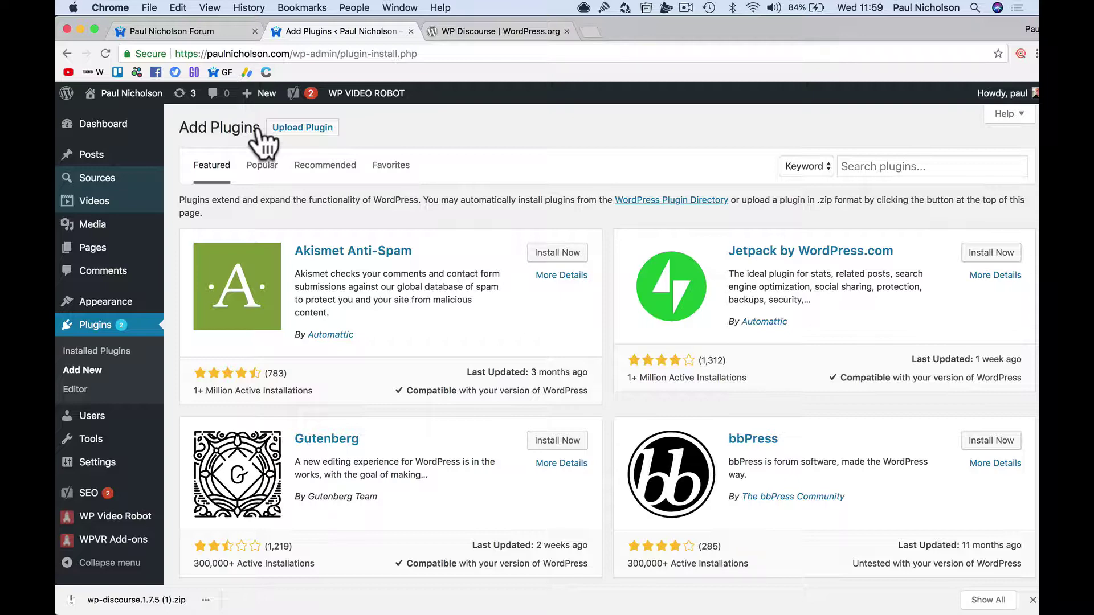
# Upload wp-discourse.1.7.5 (1).zip from Downloads, install it, and activate WP-Discourse
pyautogui.click(293, 130)
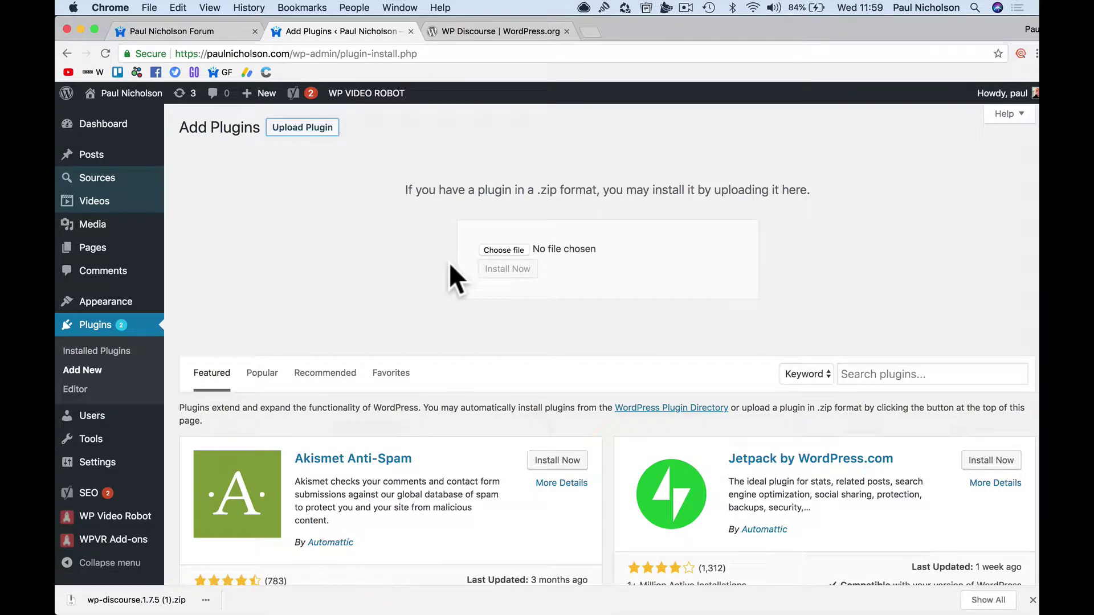
pyautogui.click(511, 248)
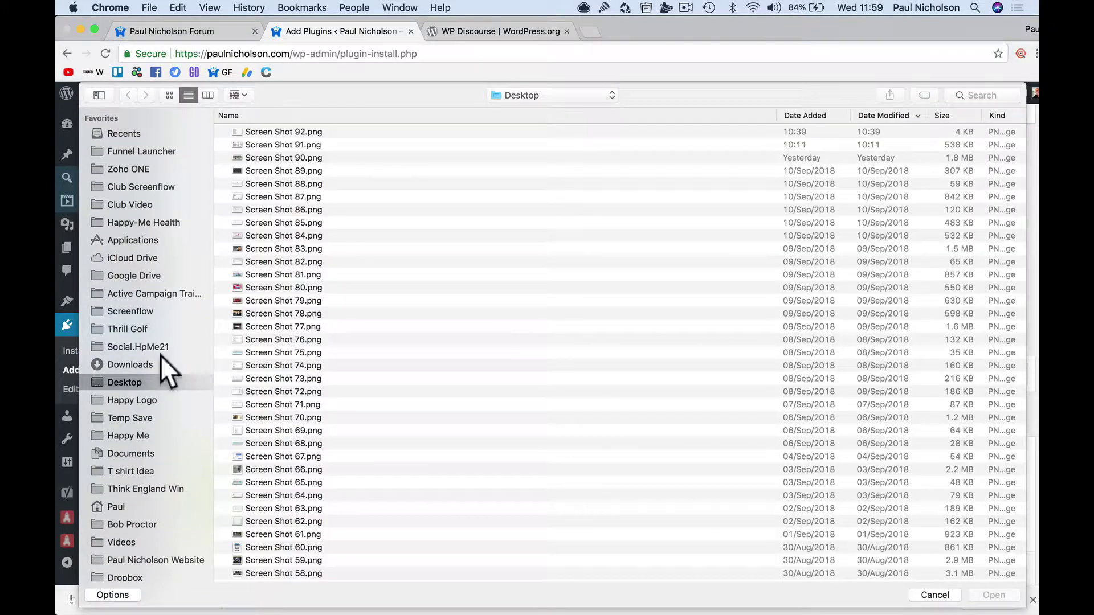
pyautogui.click(161, 360)
pyautogui.click(300, 131)
pyautogui.doubleClick(300, 131)
pyautogui.click(511, 272)
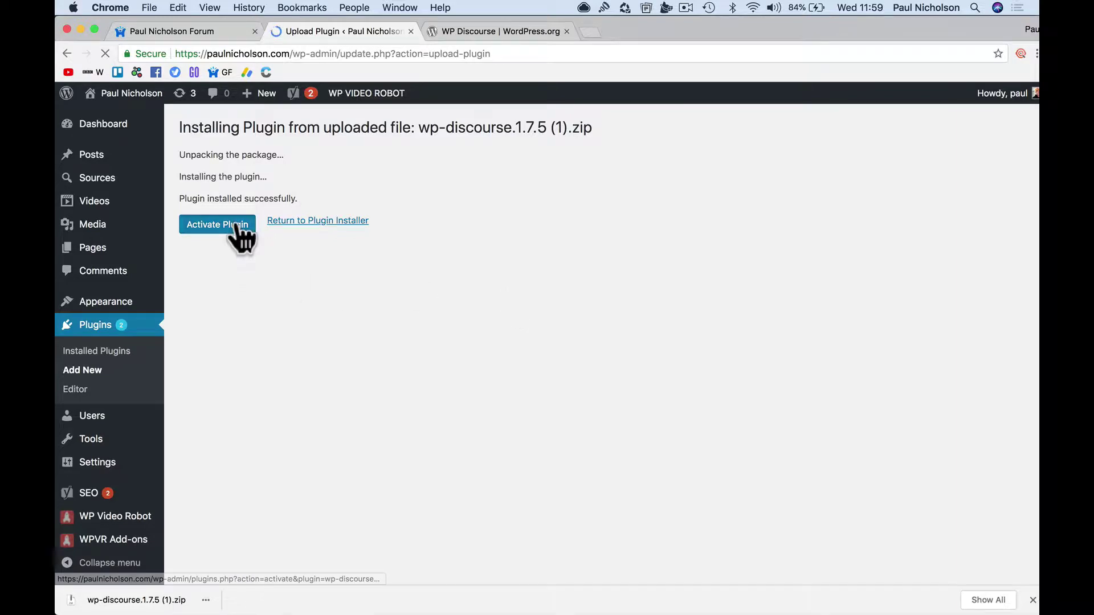
pyautogui.moveTo(237, 231); pyautogui.dragTo(245, 261)
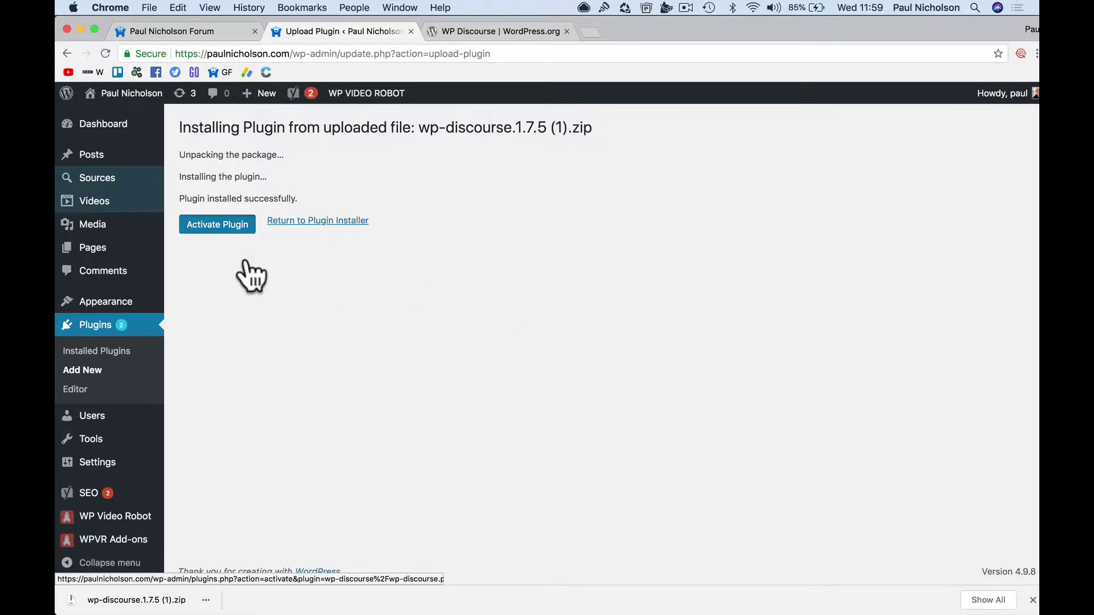
pyautogui.click(238, 224)
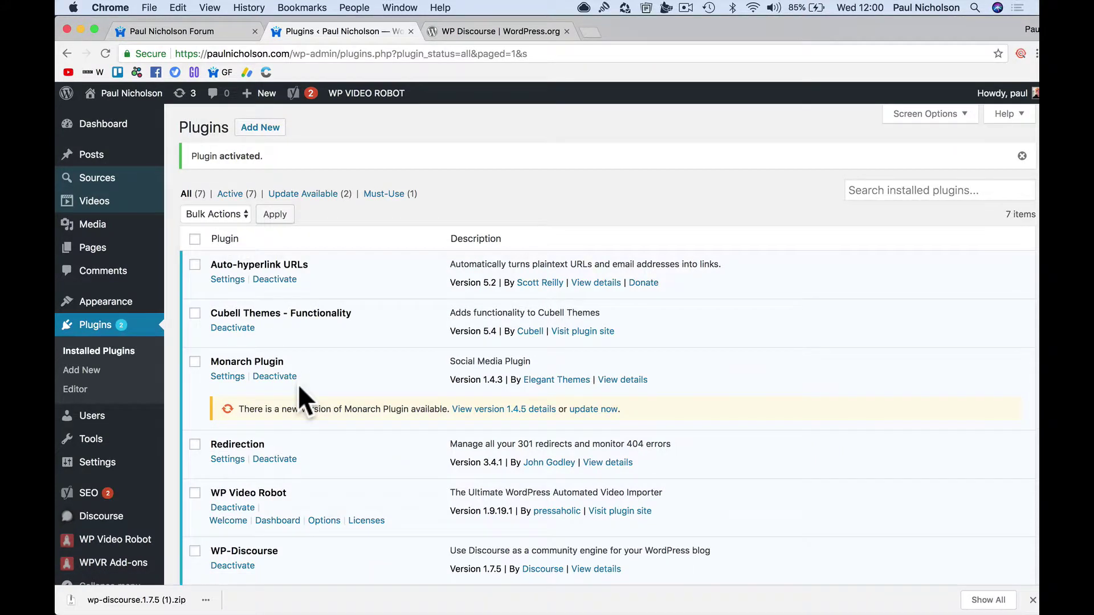
pyautogui.scroll(-5, 299, 384)
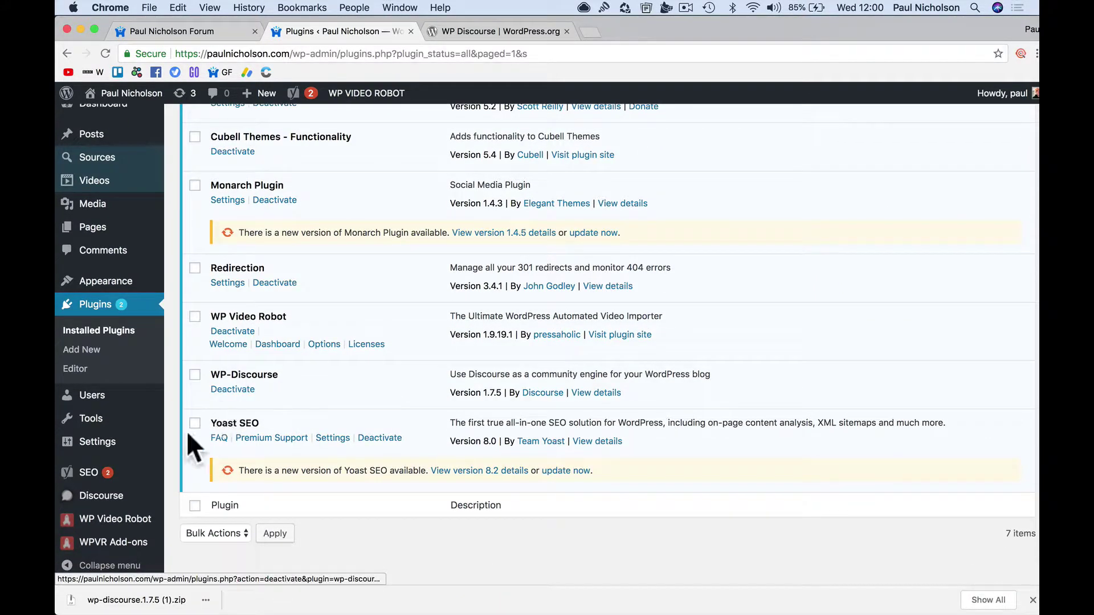
pyautogui.click(115, 503)
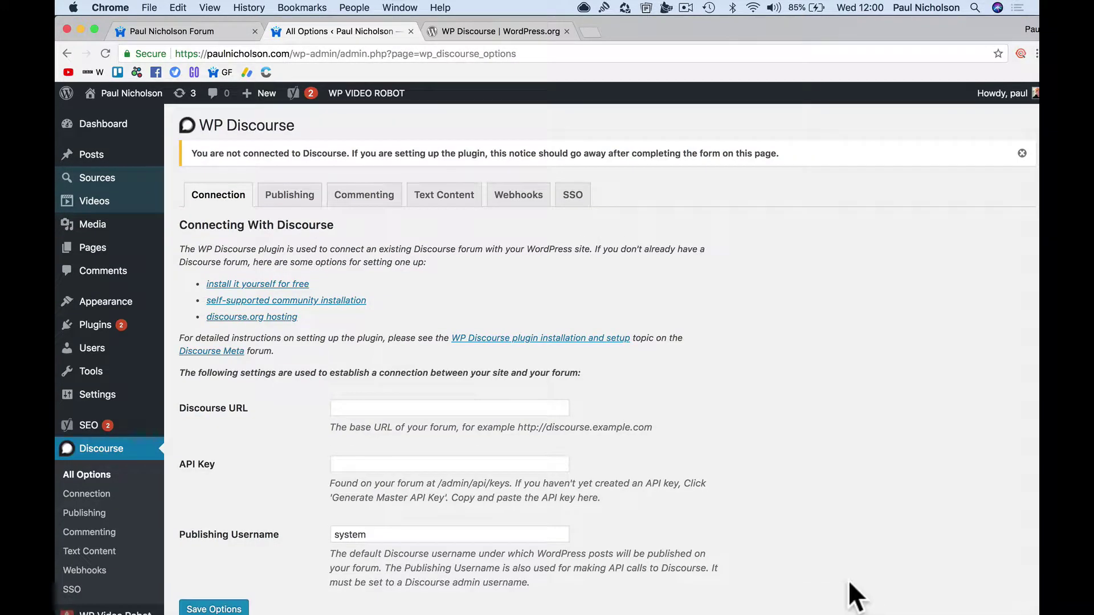
pyautogui.scroll(-2, 597, 515)
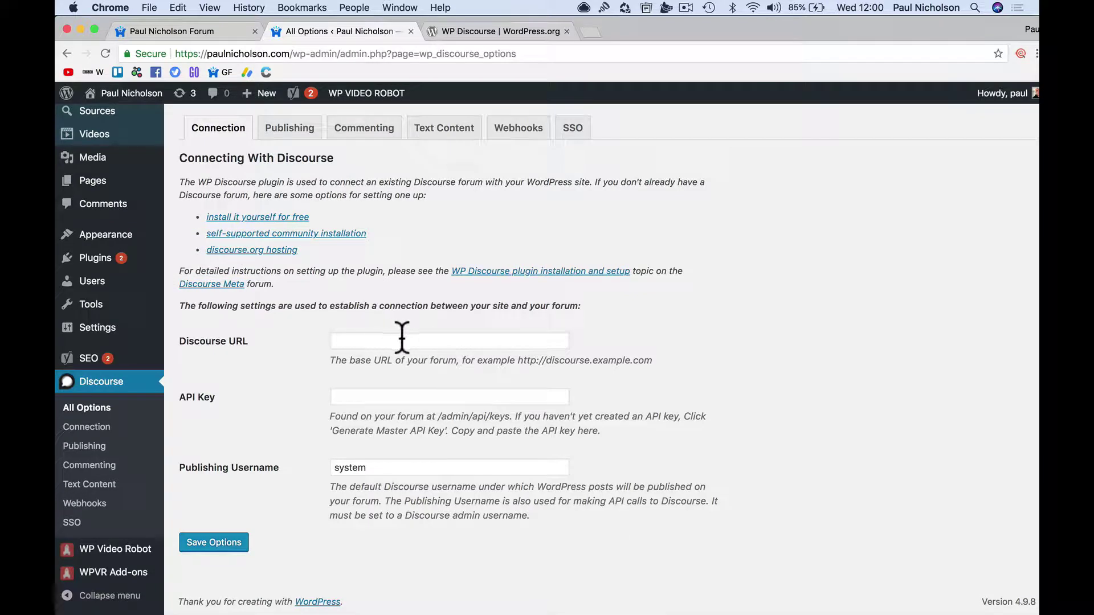
pyautogui.click(352, 342)
pyautogui.write('https')
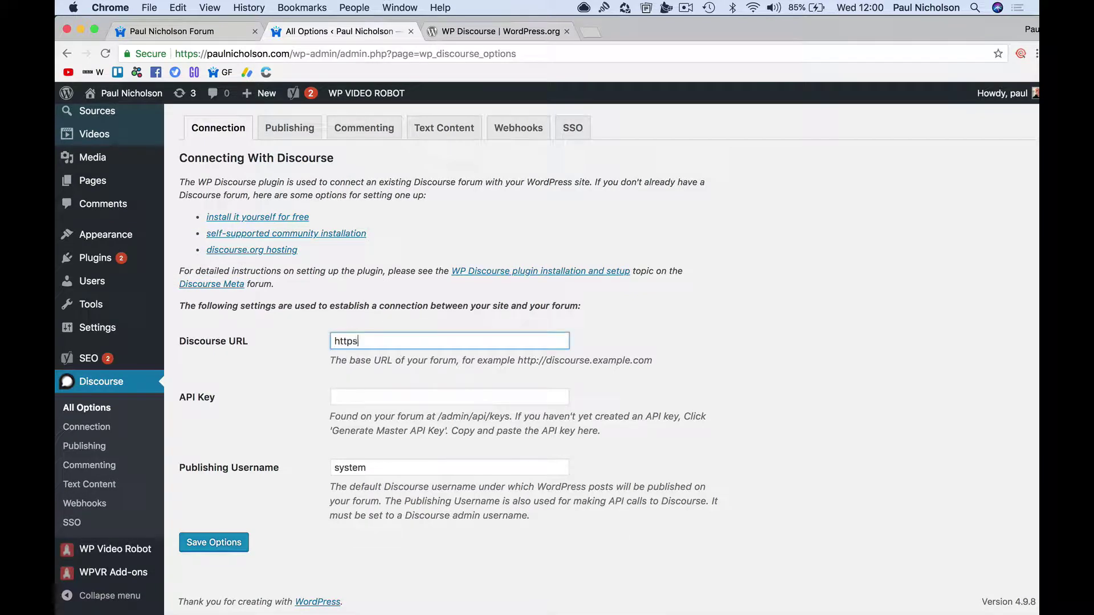
pyautogui.write('://forum.paulnicholson.com')
pyautogui.press('Tab')
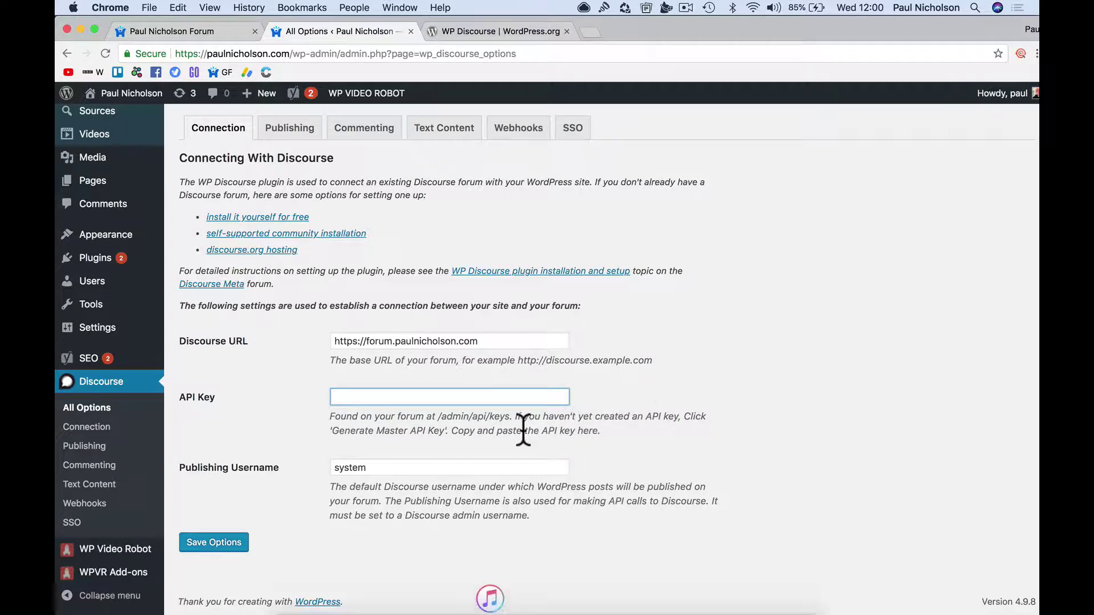
# Generate a new API key on the Discourse forum's admin API page
pyautogui.click(165, 31)
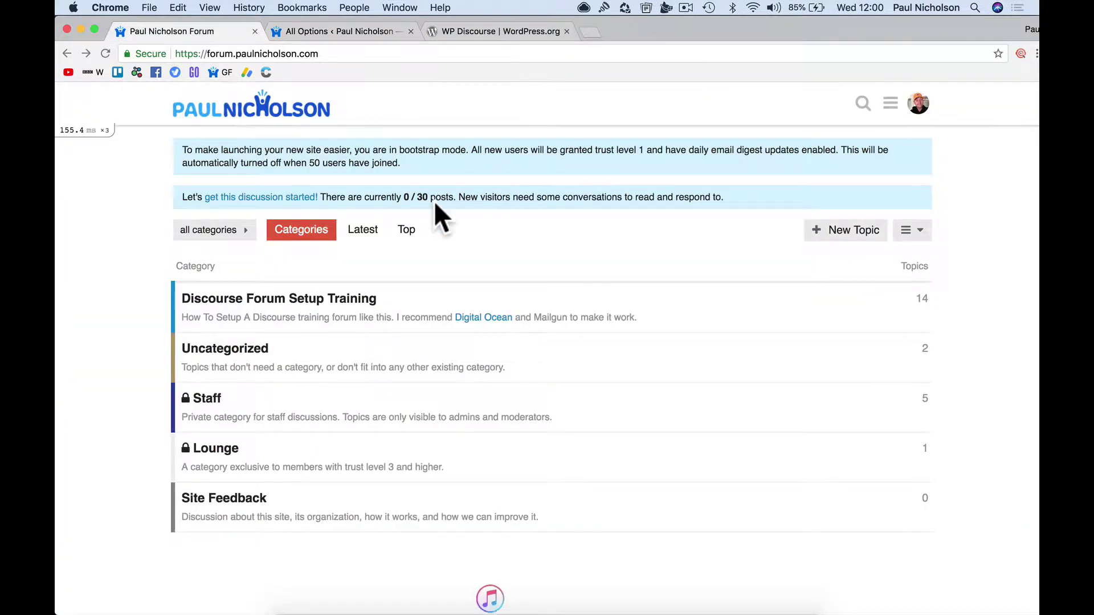
pyautogui.click(890, 104)
pyautogui.click(808, 152)
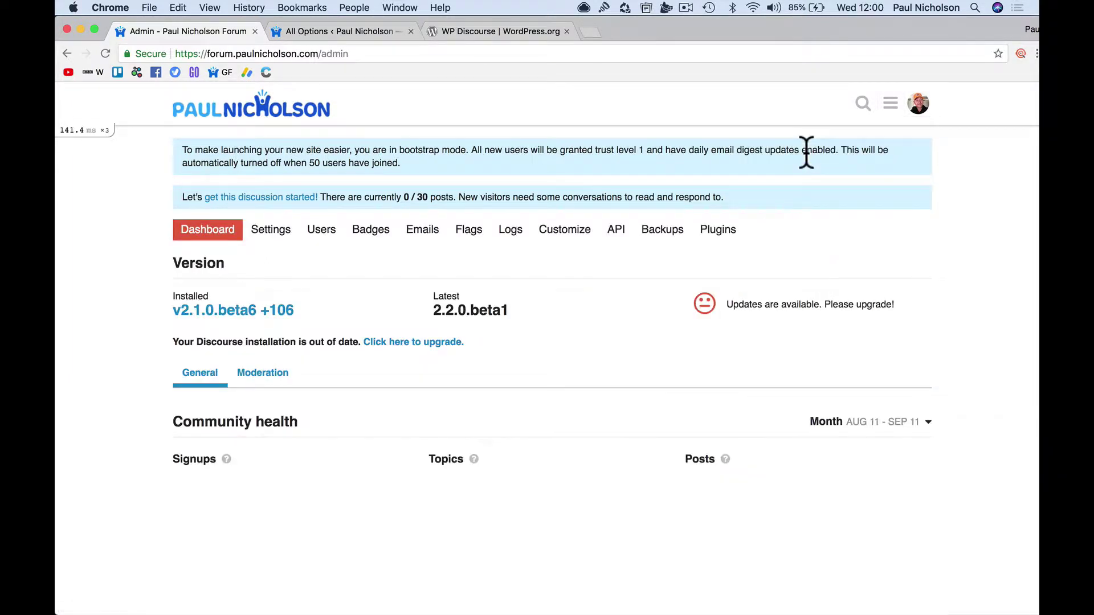
pyautogui.click(616, 230)
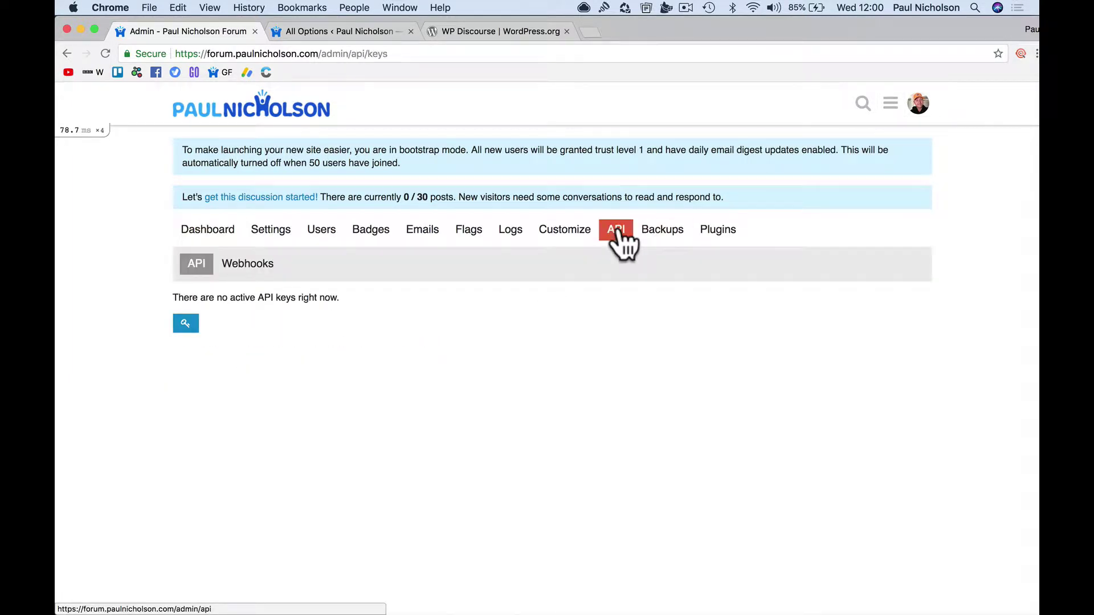
pyautogui.click(361, 32)
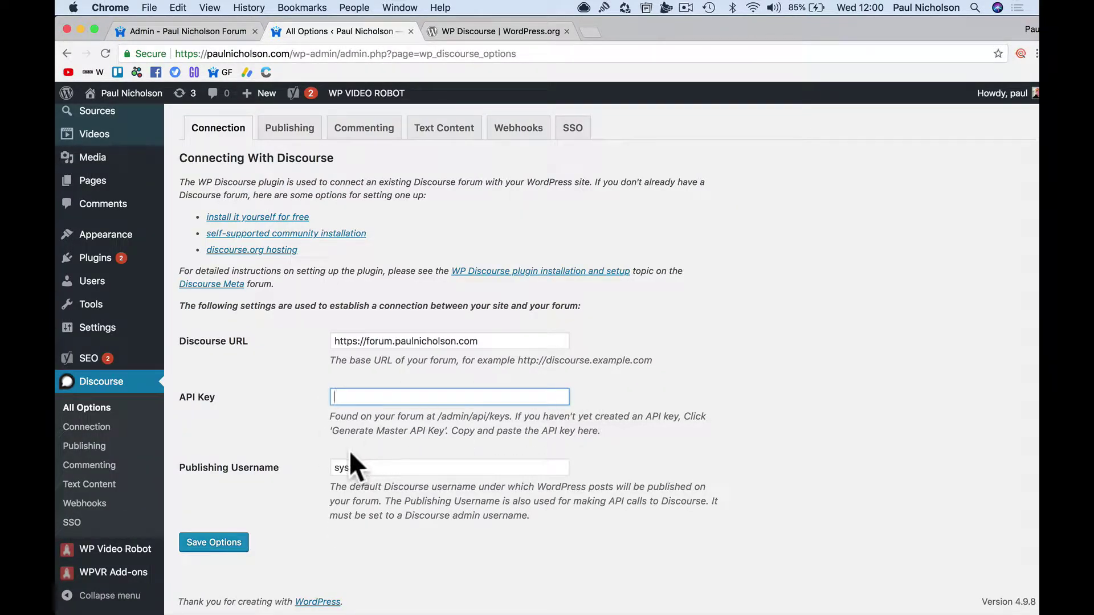
pyautogui.click(187, 34)
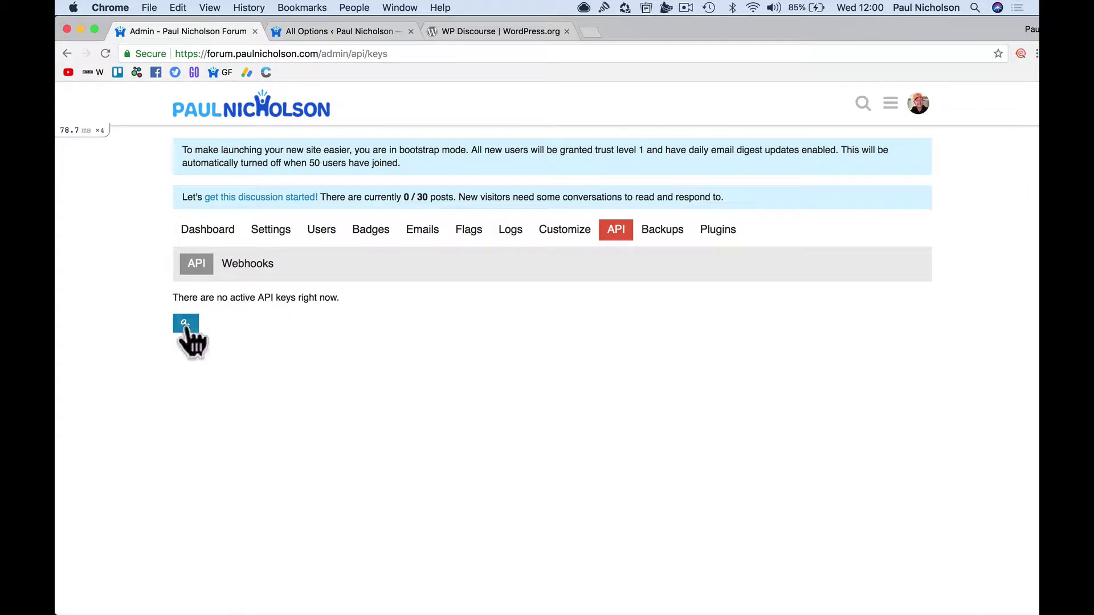
pyautogui.click(185, 320)
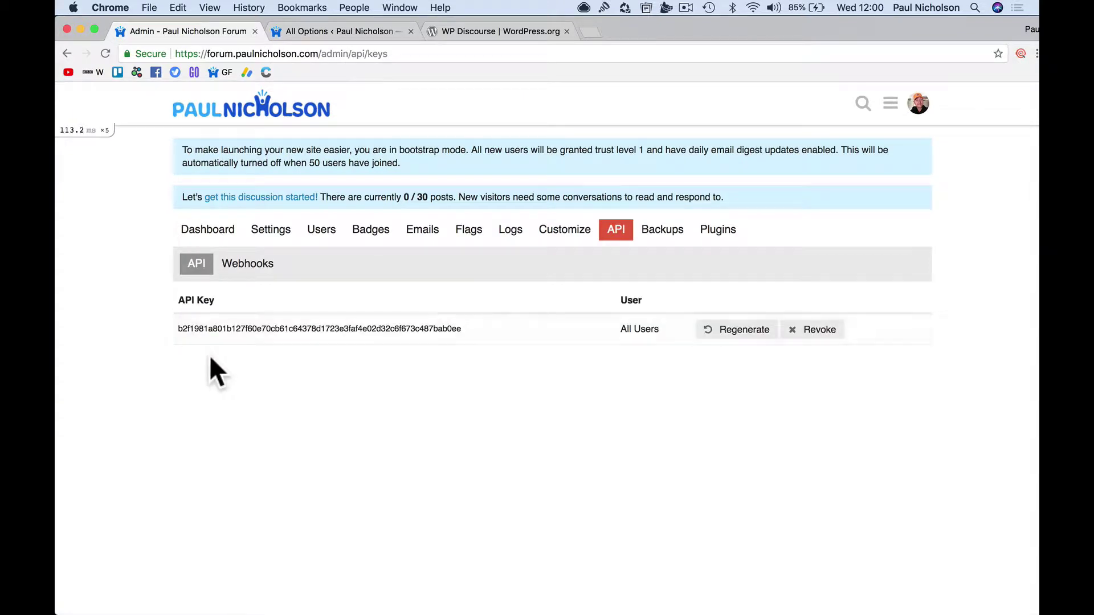
# Copy the new API key and paste it into WordPress's API Key field
pyautogui.doubleClick(364, 328)
pyautogui.rightClick(364, 328)
pyautogui.click(377, 354)
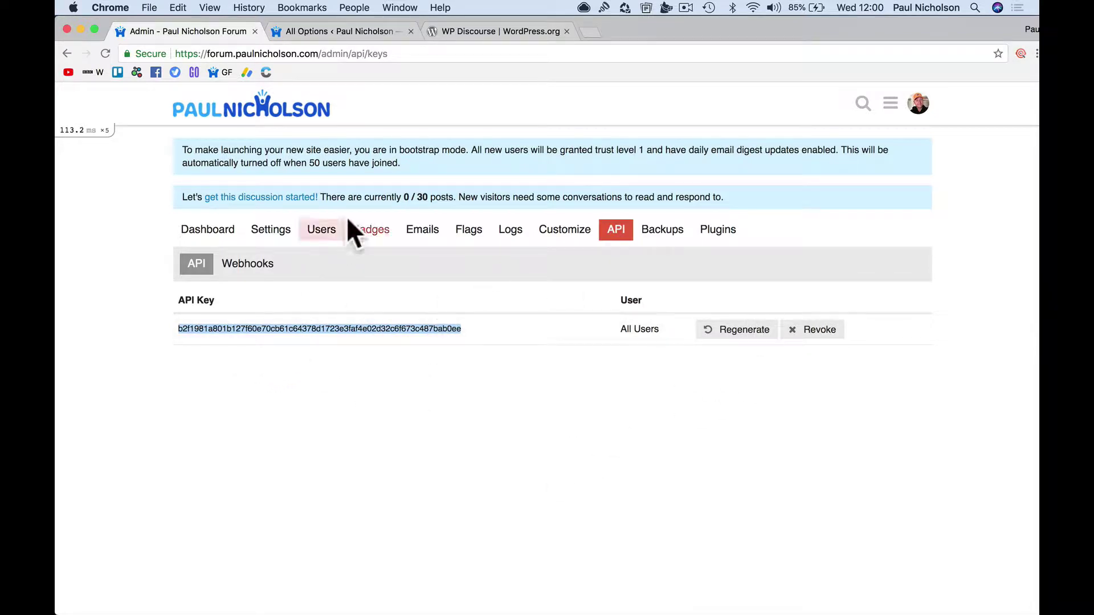
pyautogui.click(326, 33)
pyautogui.click(359, 399)
pyautogui.rightClick(356, 389)
pyautogui.rightClick(338, 396)
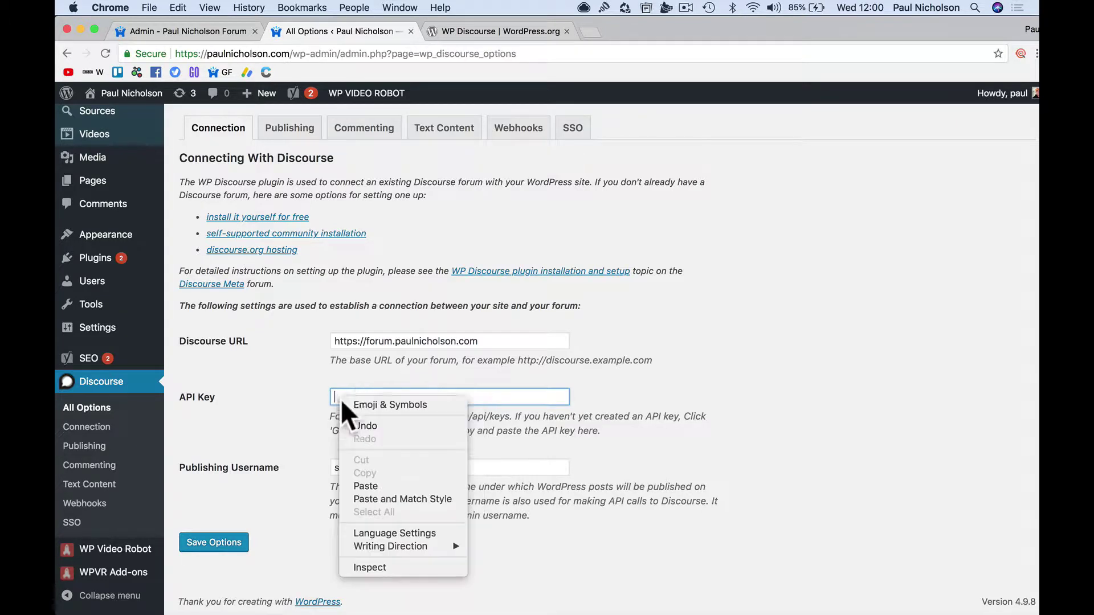
pyautogui.click(377, 485)
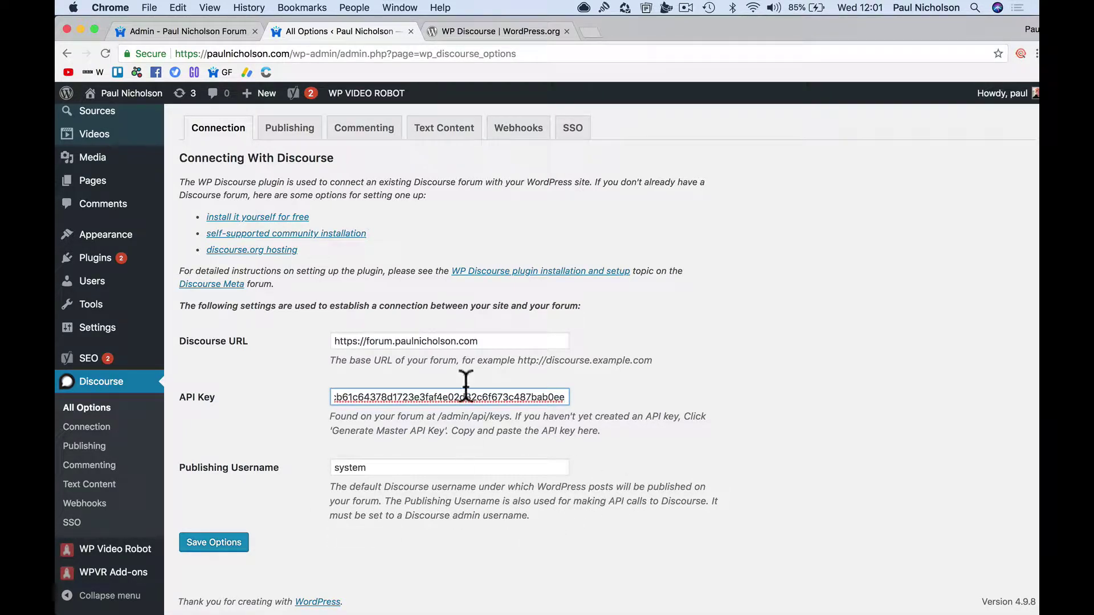
# Look up the admin account in the Discourse forum's users directory
pyautogui.click(194, 33)
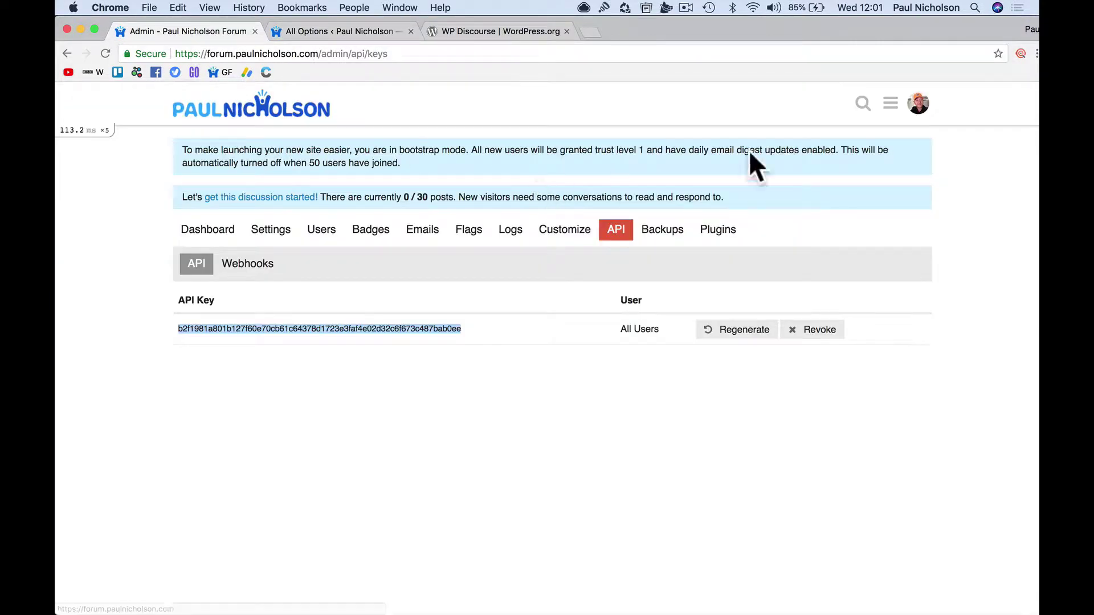
pyautogui.click(892, 106)
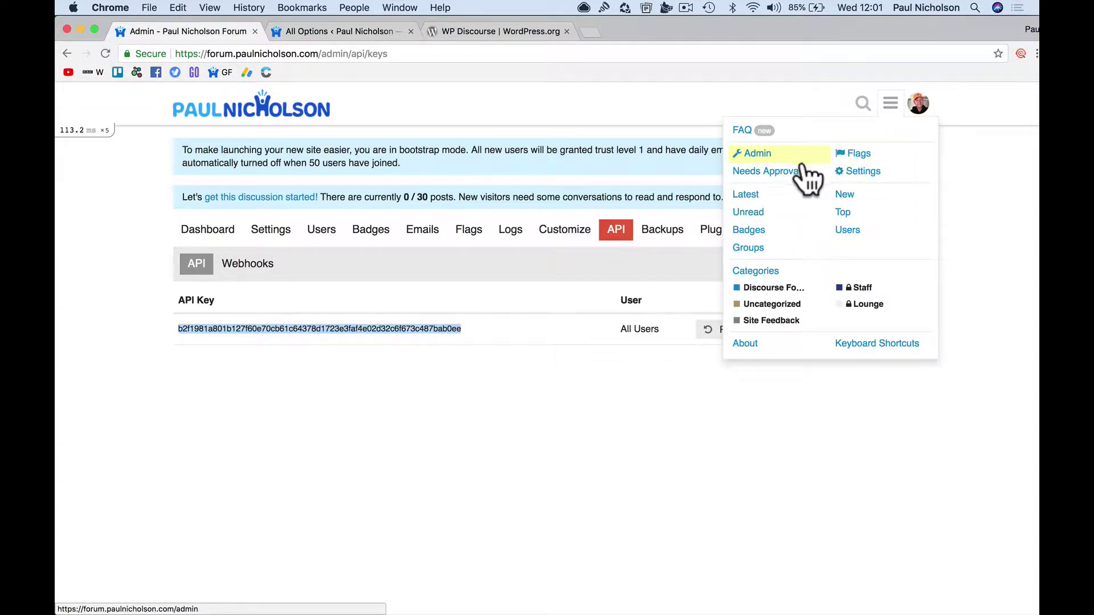
pyautogui.click(847, 230)
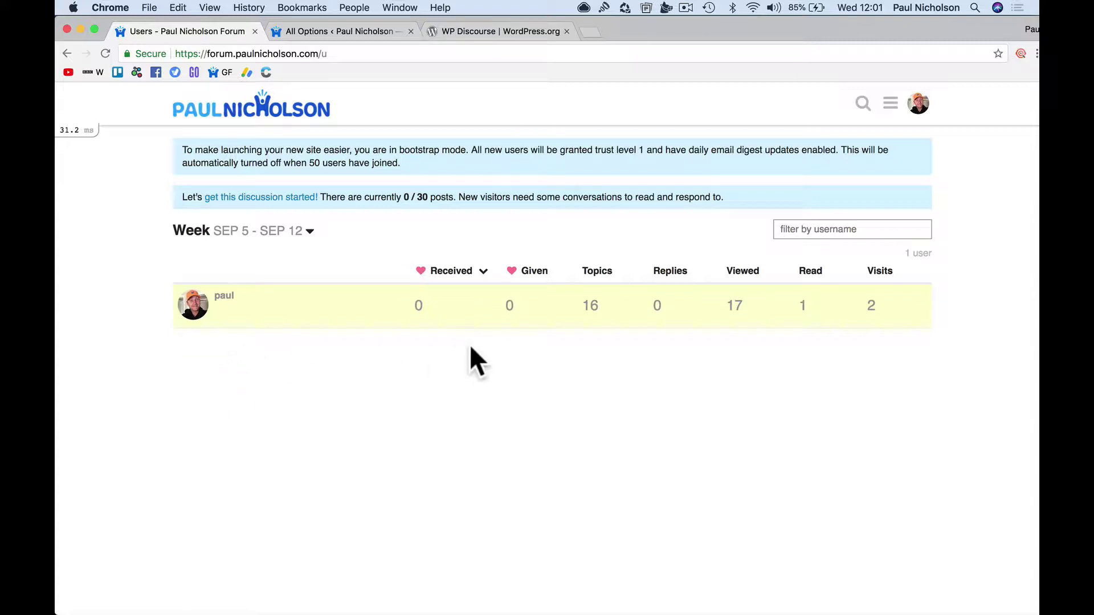
# Replace 'system' with the forum admin's username as Publishing Username and save the options
pyautogui.click(363, 32)
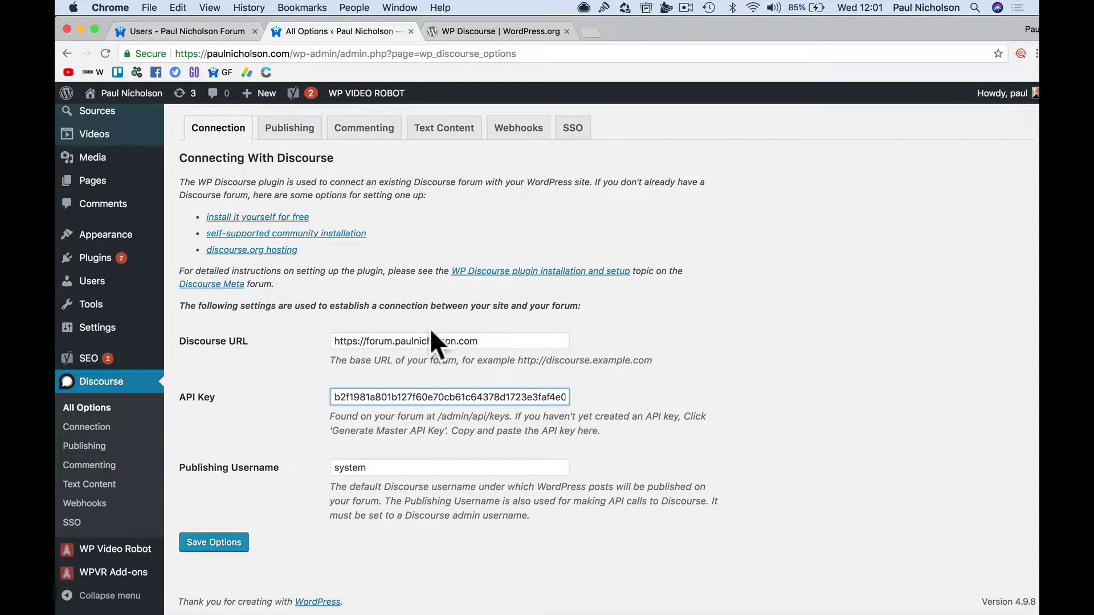
pyautogui.doubleClick(420, 466)
pyautogui.write('paul')
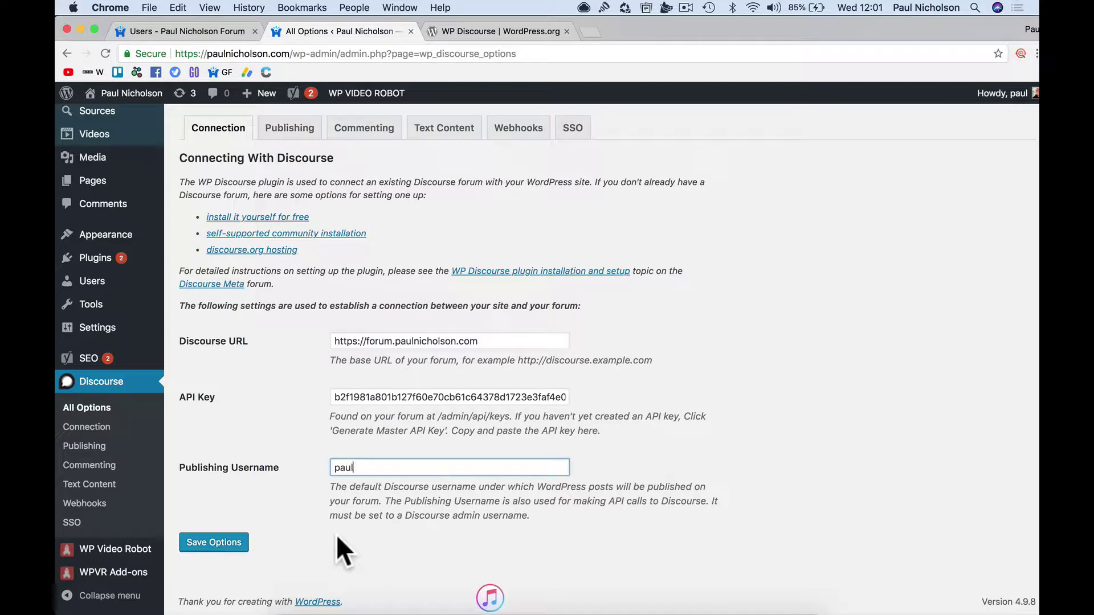
pyautogui.click(220, 541)
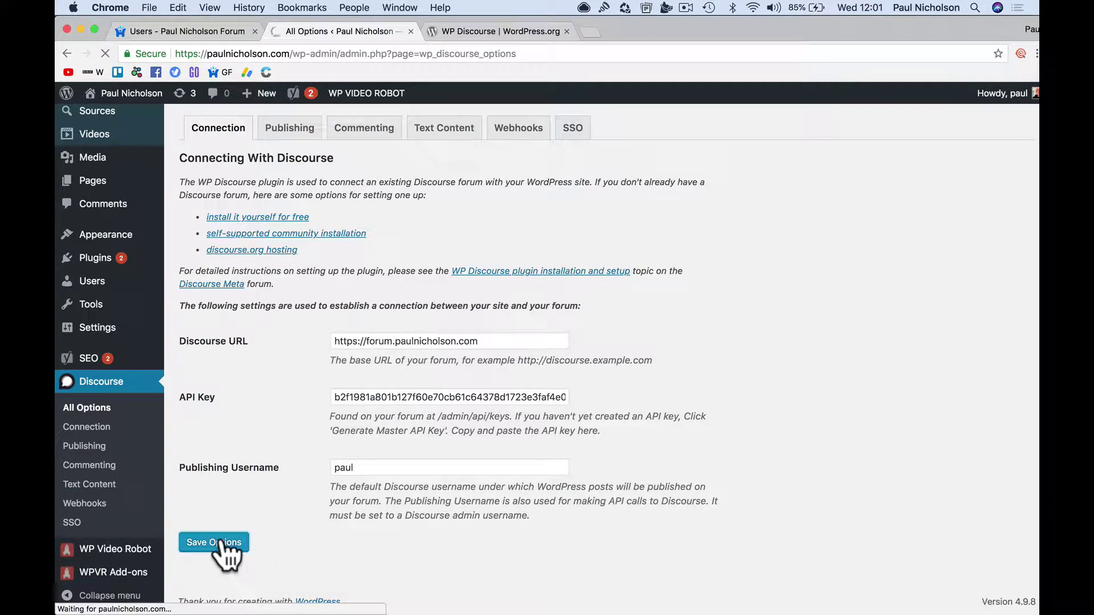
# Open the Publishing settings and check the forum's categories, including Discourse Forum Setup Training
pyautogui.scroll(-3, 222, 472)
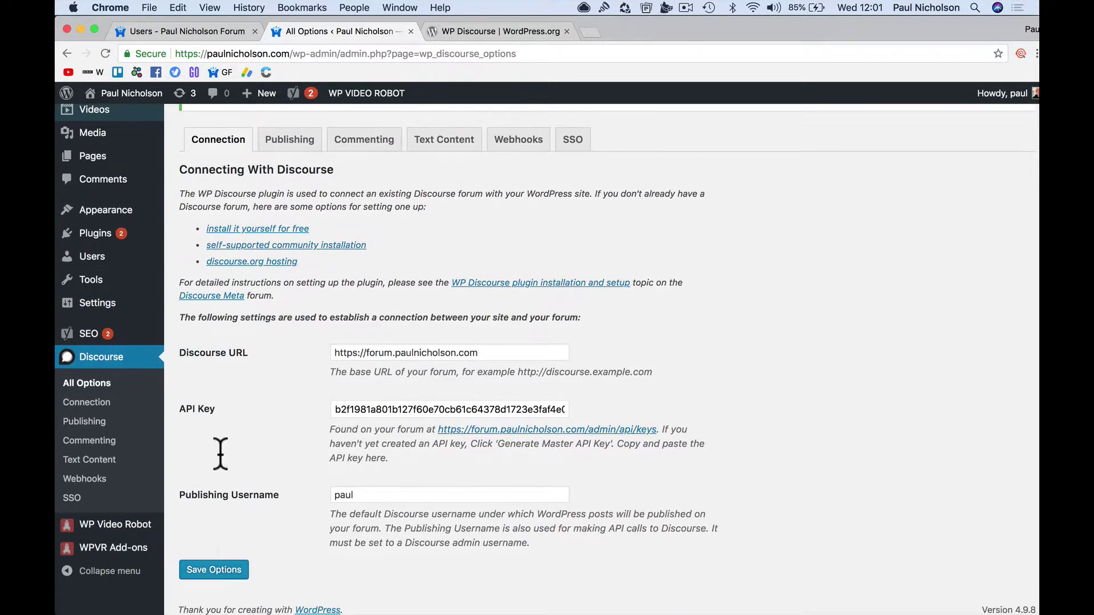
pyautogui.click(286, 142)
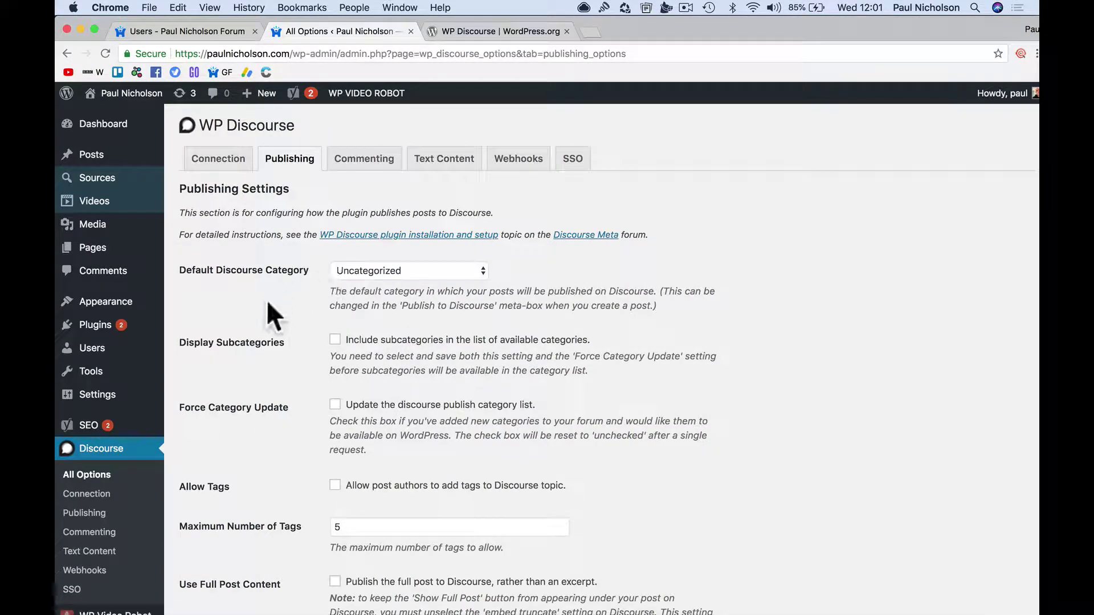
pyautogui.click(384, 269)
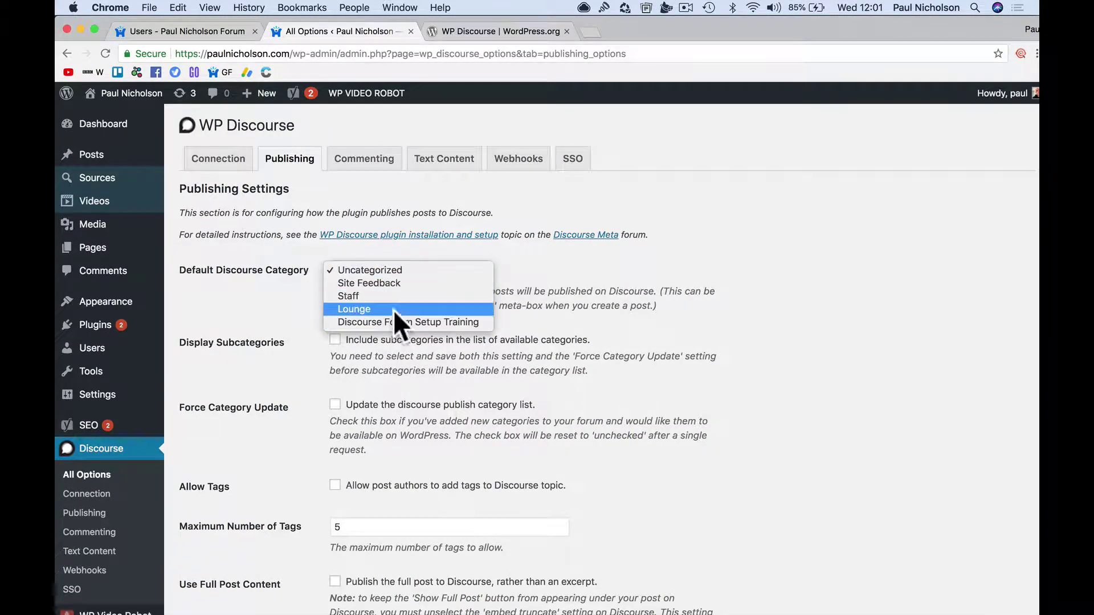
pyautogui.click(376, 121)
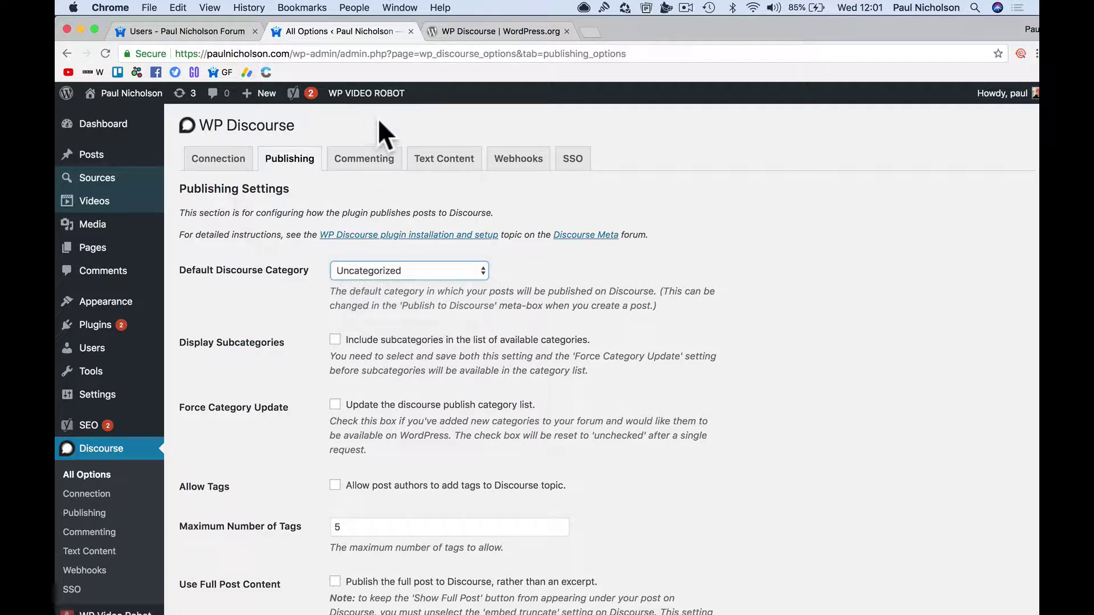
pyautogui.click(226, 32)
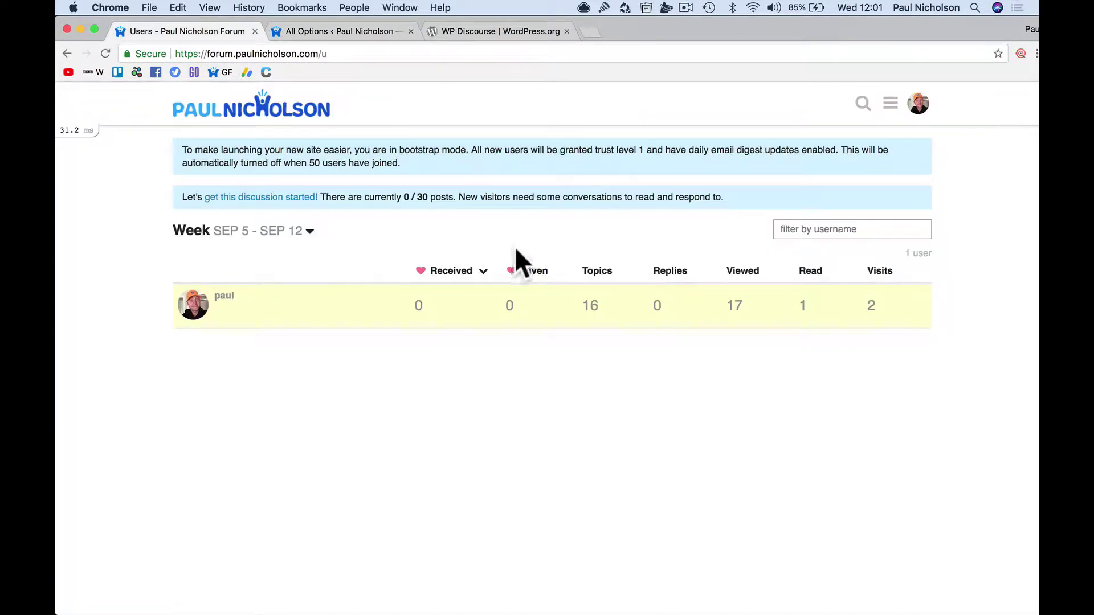
pyautogui.click(311, 117)
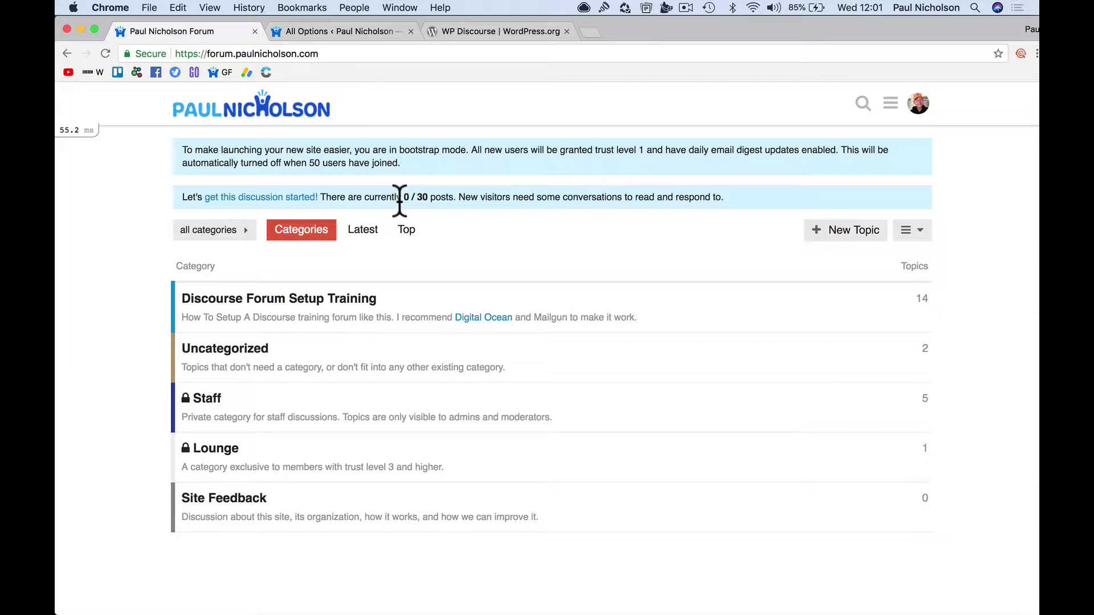
pyautogui.click(356, 299)
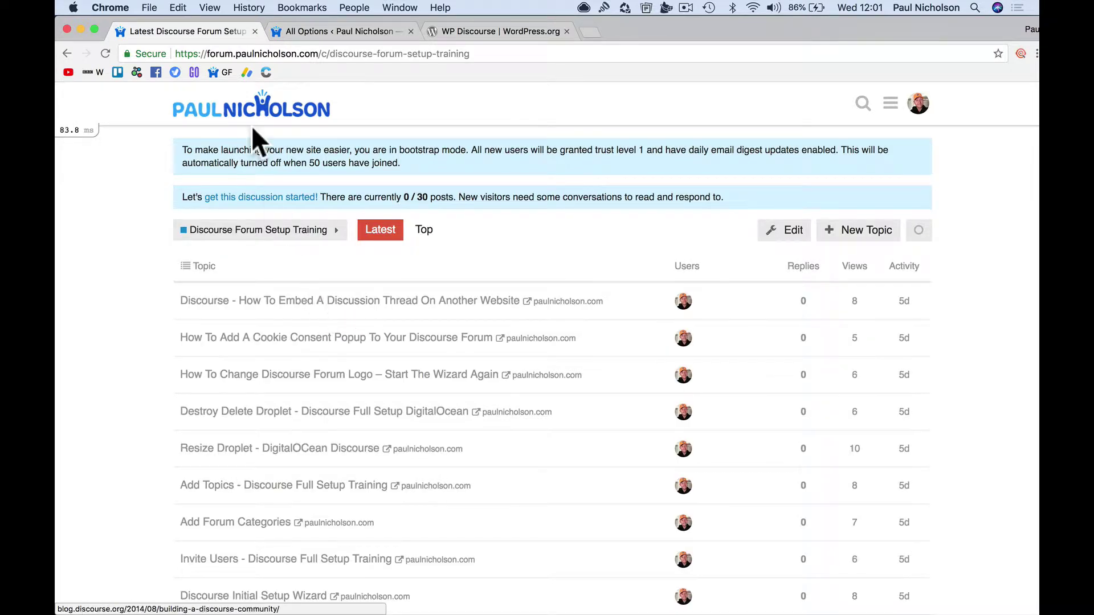
pyautogui.click(252, 112)
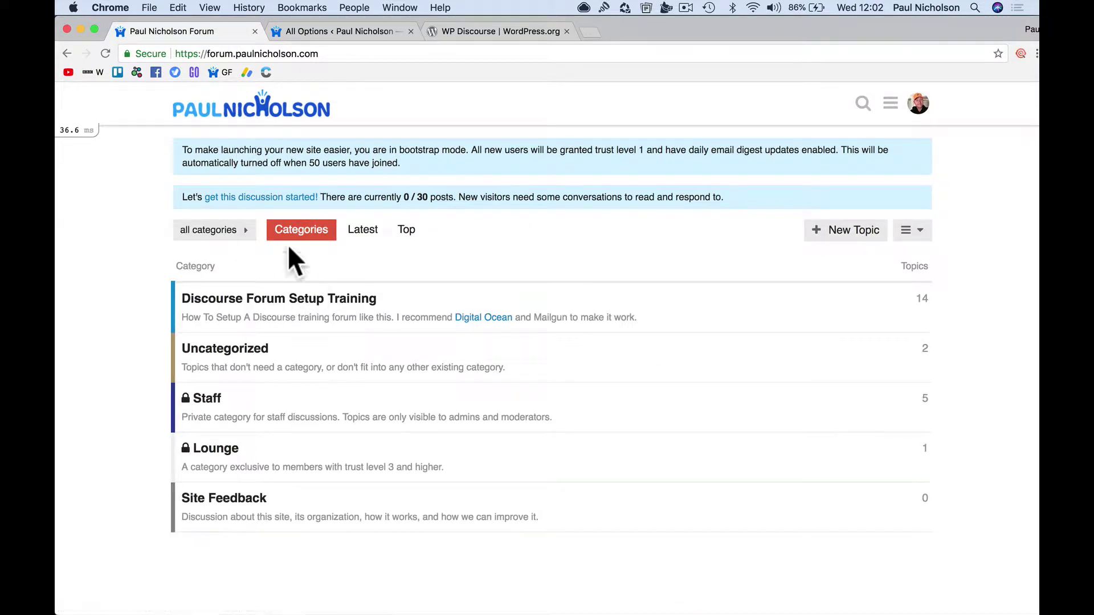
pyautogui.click(292, 34)
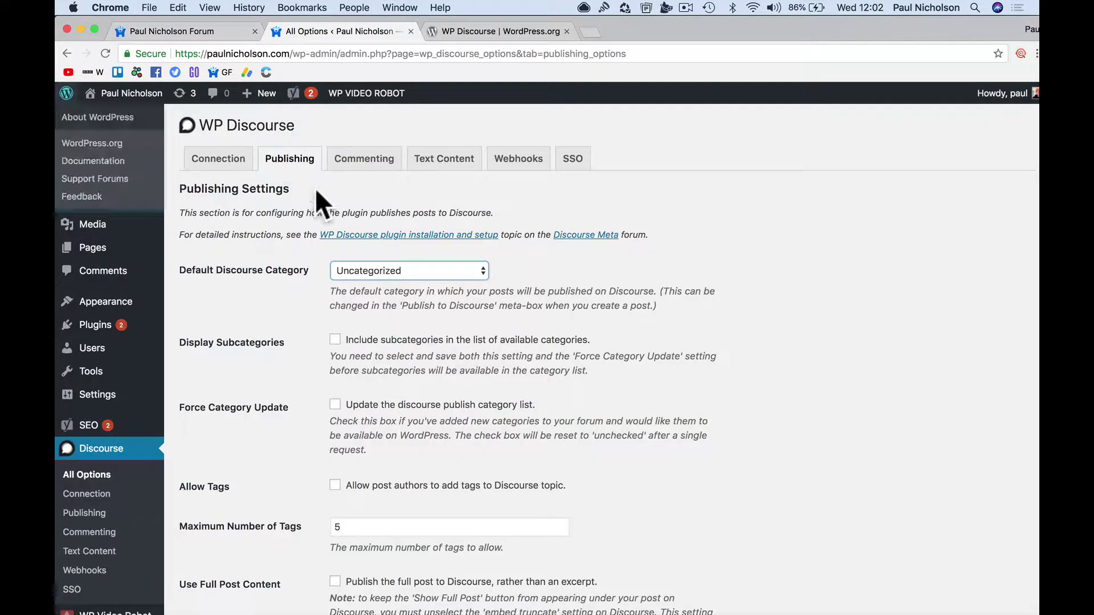
# Set Discourse Forum Setup Training as default category and enable Display Subcategories and Force Category Update
pyautogui.click(384, 269)
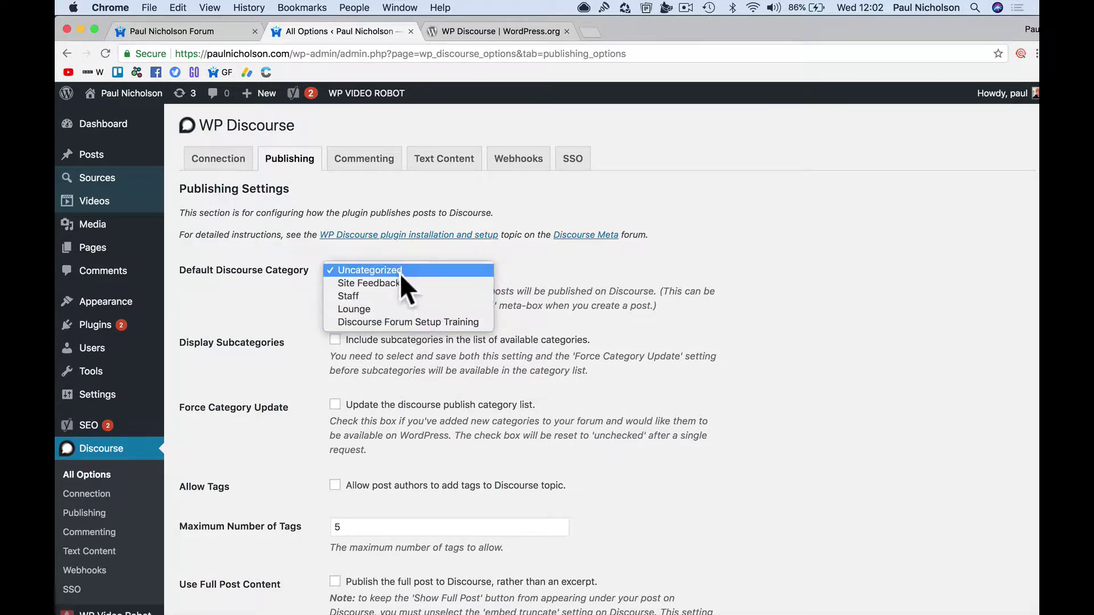
pyautogui.click(406, 321)
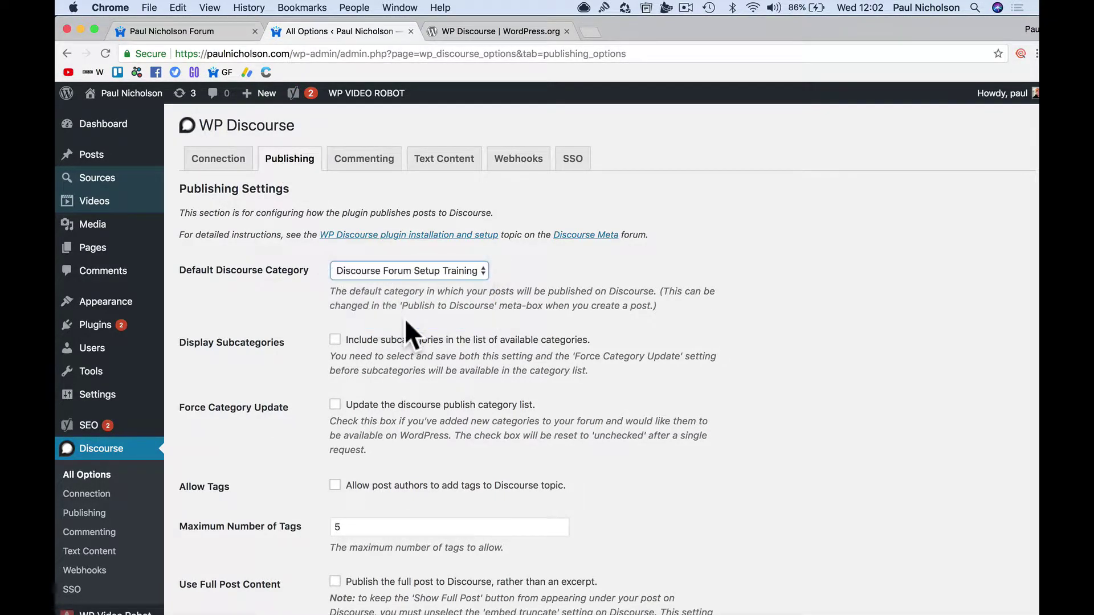
pyautogui.scroll(-5, 408, 317)
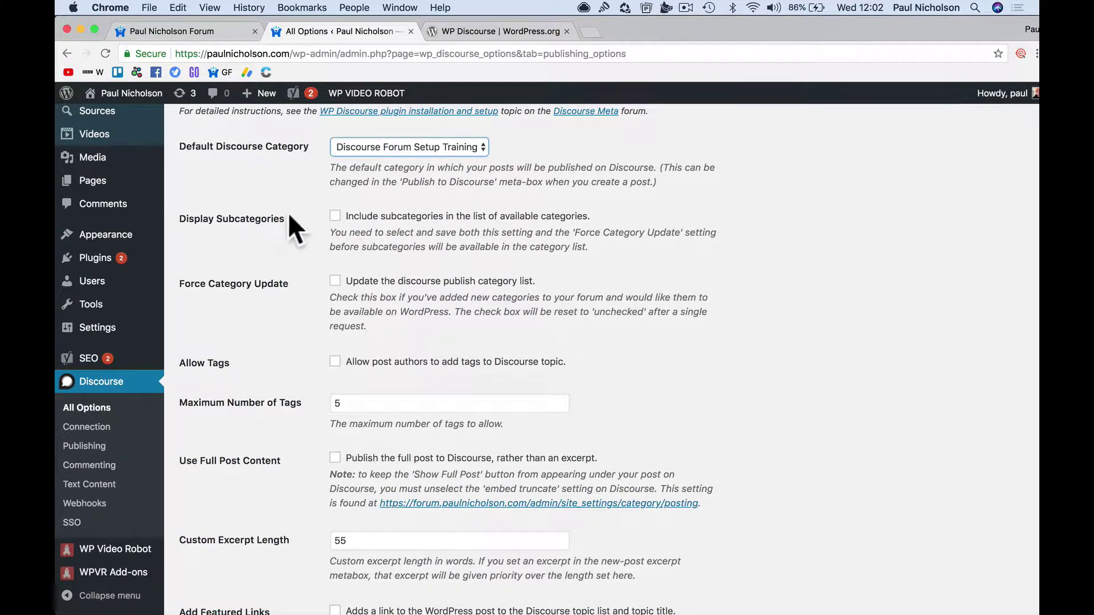
pyautogui.click(335, 216)
pyautogui.scroll(-1, 385, 234)
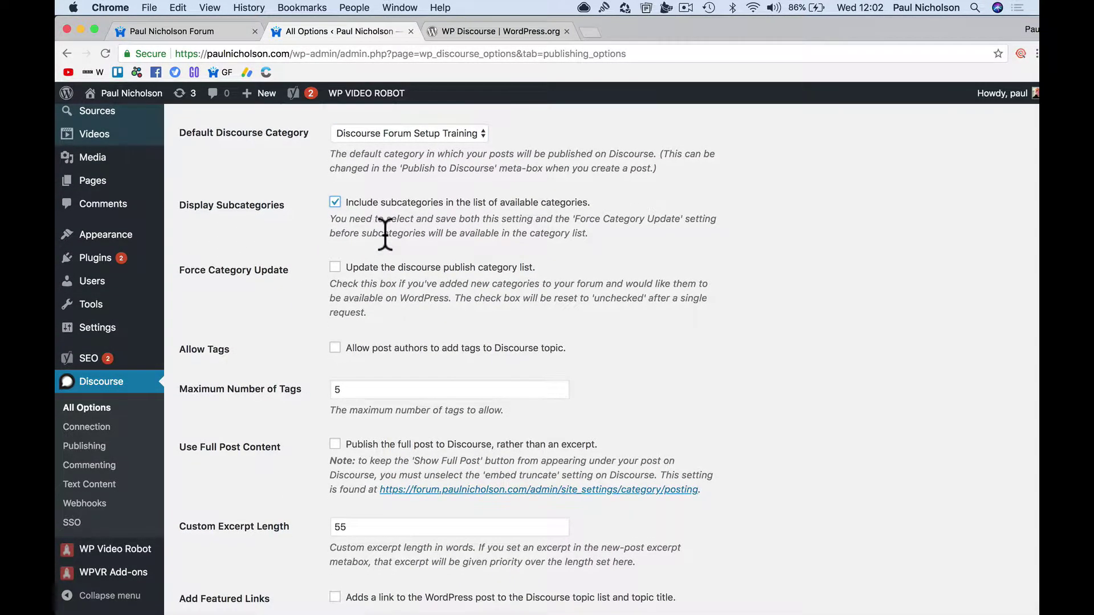
pyautogui.scroll(-1, 385, 233)
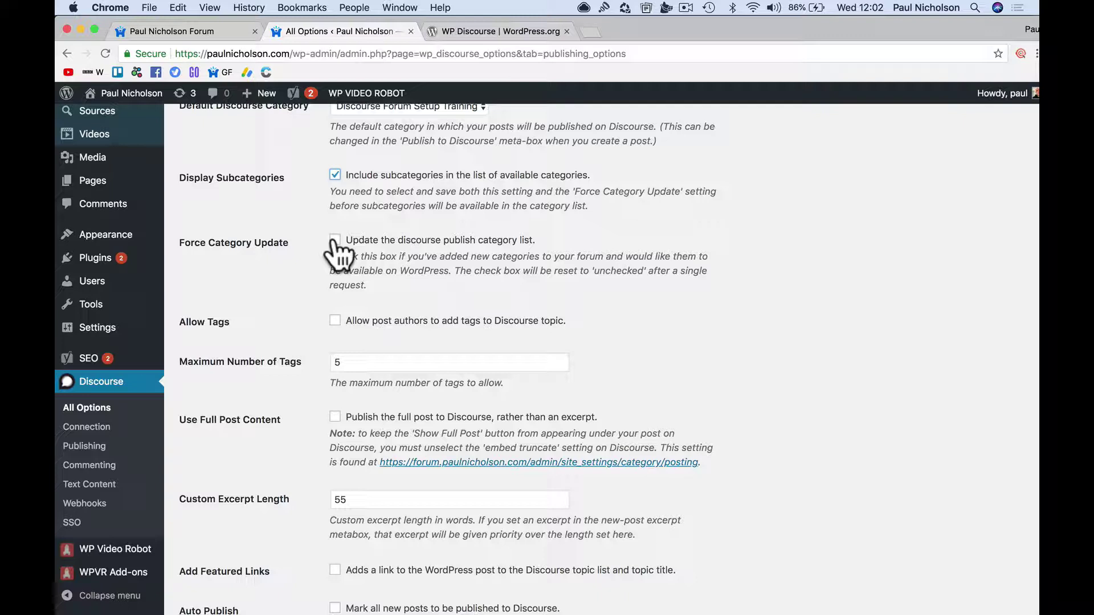
pyautogui.click(334, 239)
# Turn on Allow Tags and Add Featured Links in the publishing options
pyautogui.scroll(-5, 334, 268)
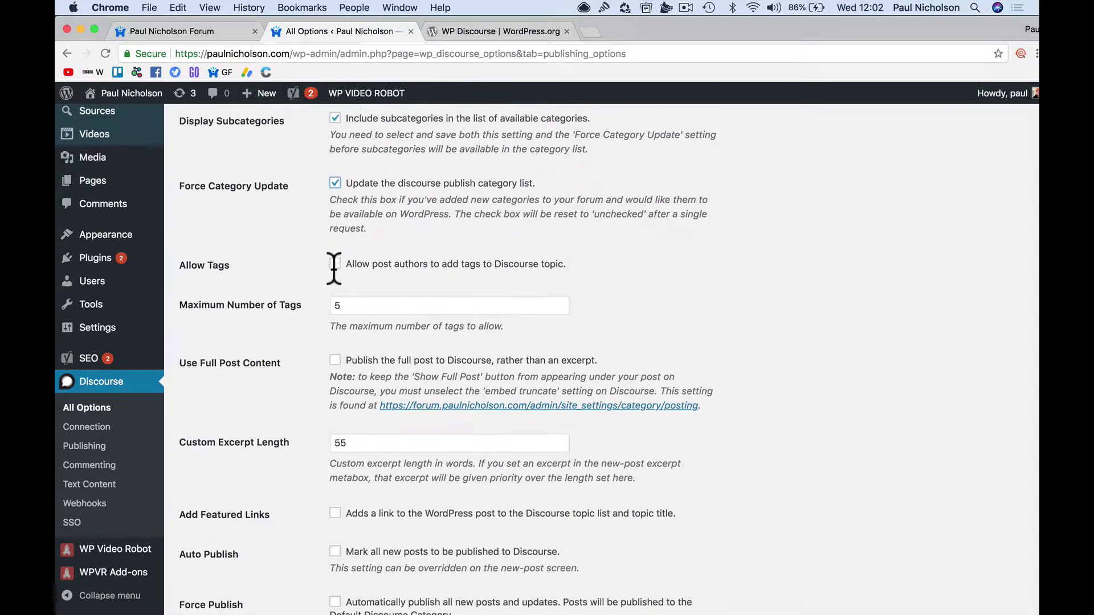
pyautogui.scroll(-1, 365, 242)
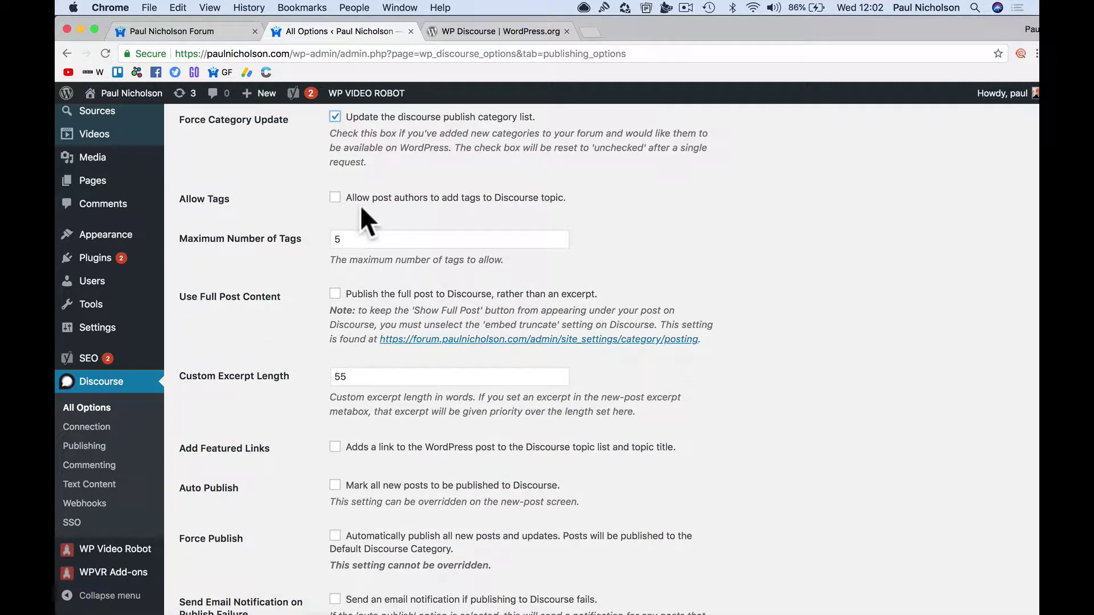
pyautogui.click(335, 197)
pyautogui.scroll(-3, 338, 200)
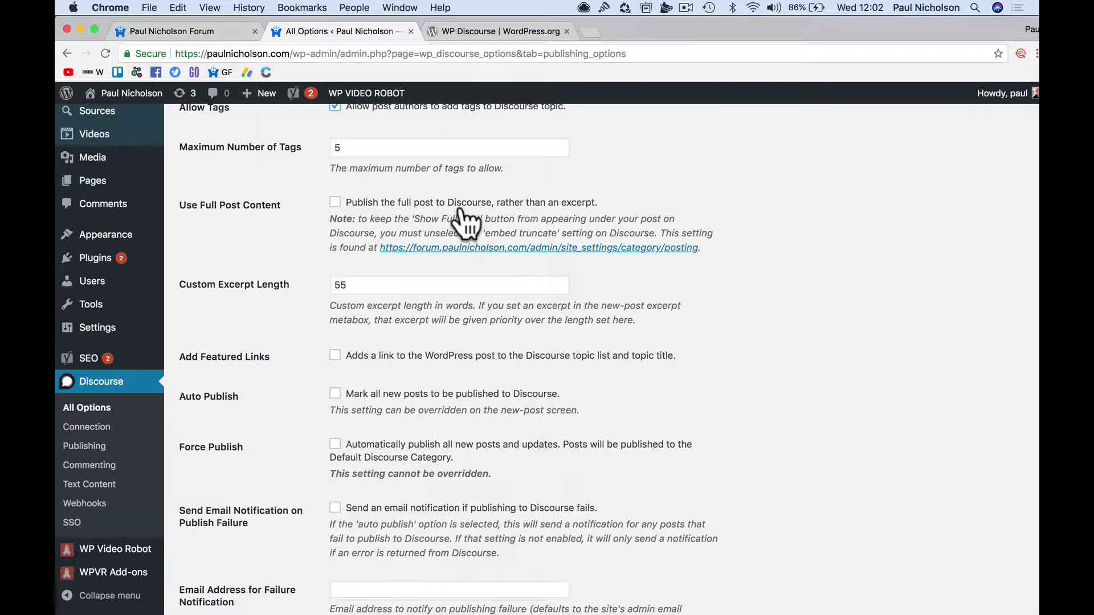
pyautogui.scroll(-5, 425, 247)
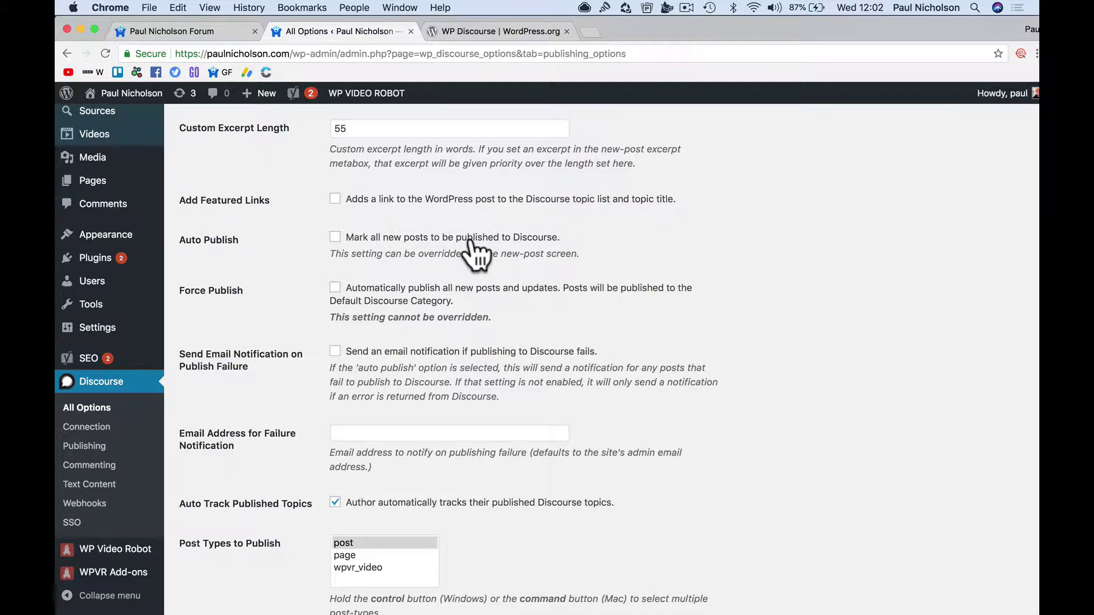
pyautogui.click(332, 202)
pyautogui.scroll(-1, 322, 245)
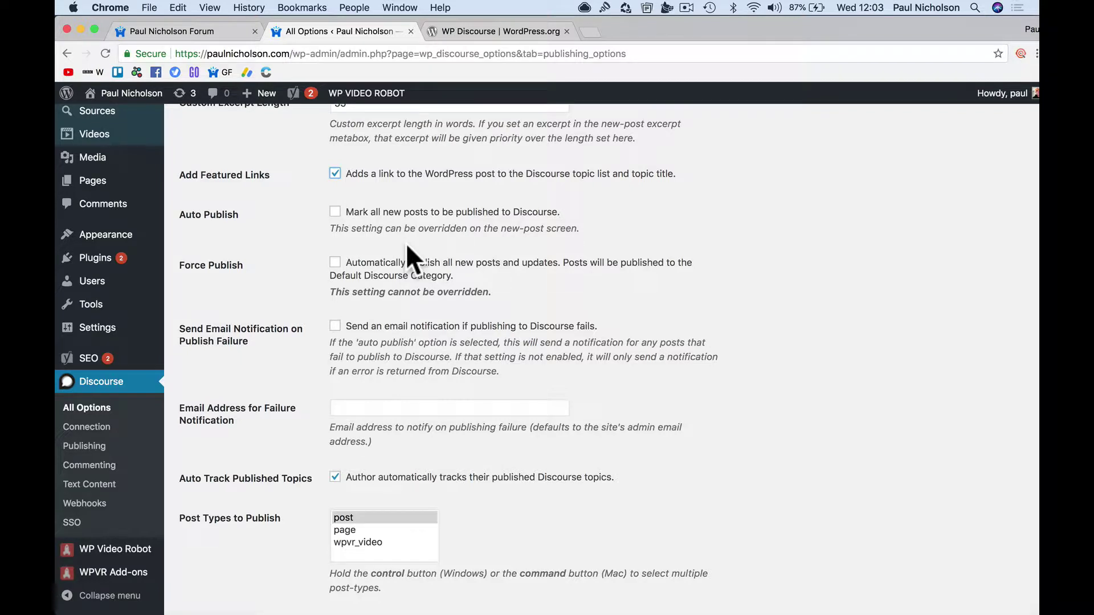
# Turn on Auto Publish so all new posts are marked for Discourse
pyautogui.click(335, 212)
pyautogui.scroll(-1, 291, 278)
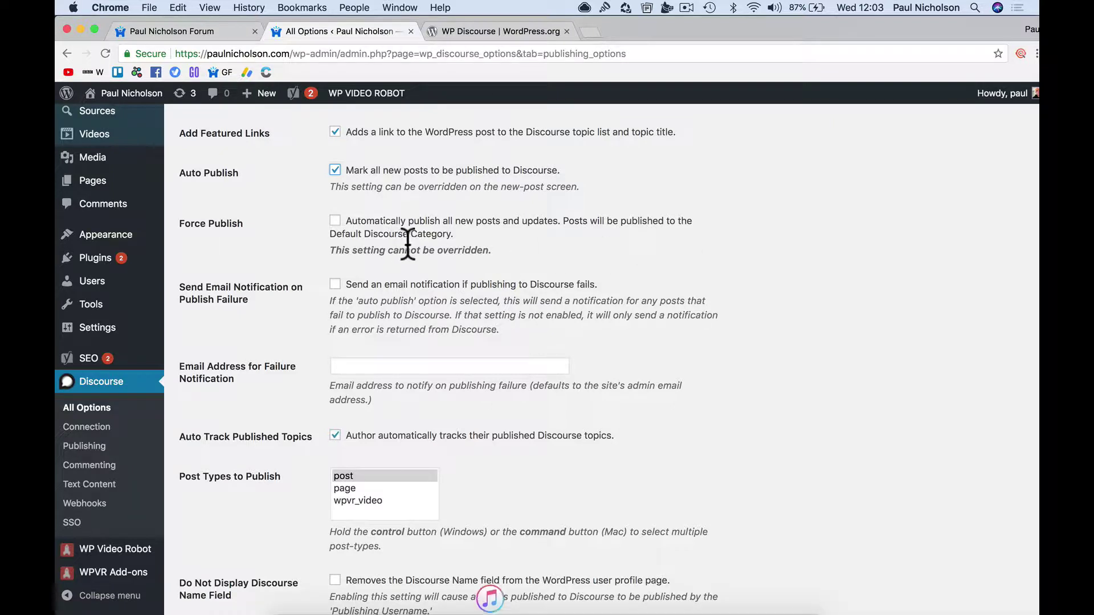
pyautogui.scroll(-2, 446, 254)
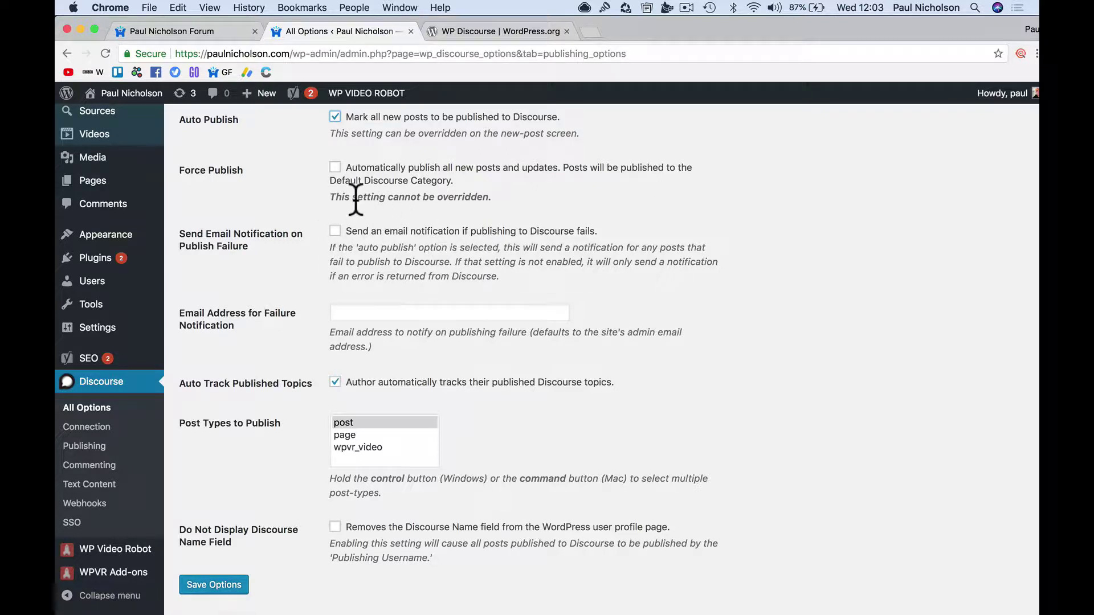
pyautogui.scroll(-1, 366, 244)
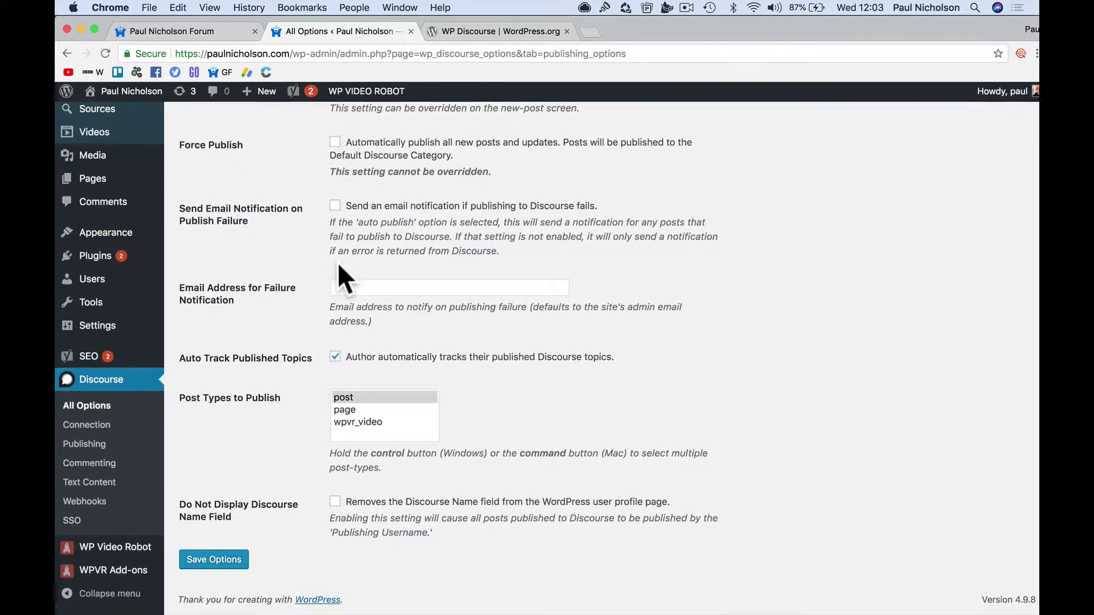
# Add page and wpvr_video to Post Types to Publish and save the publishing settings
pyautogui.click(337, 289)
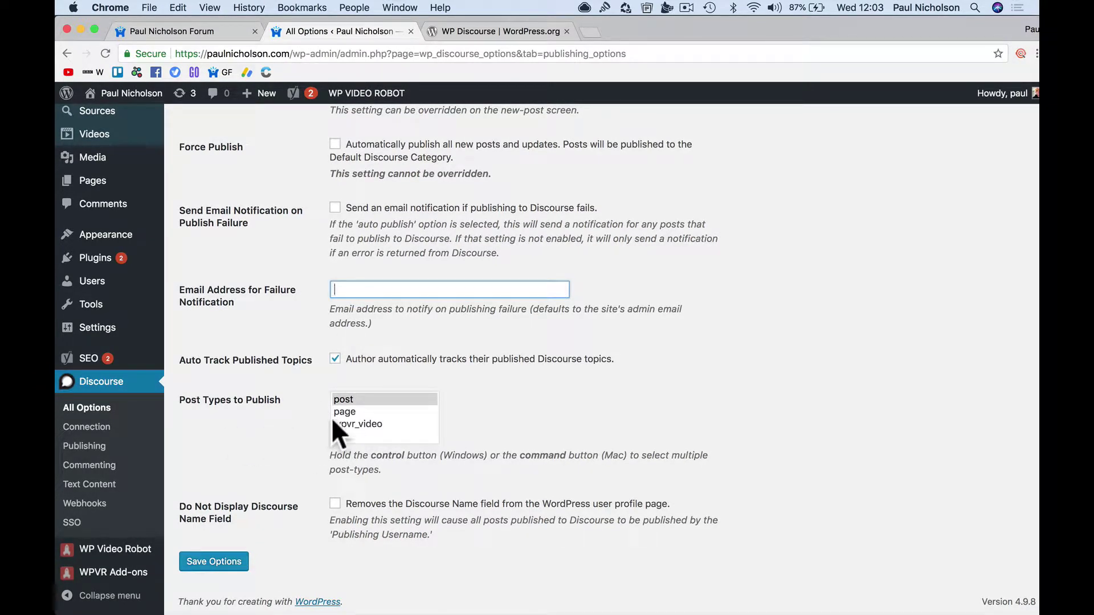
pyautogui.keyDown('super'); pyautogui.click(362, 411); pyautogui.keyUp('super')
pyautogui.keyDown('super'); pyautogui.click(362, 423); pyautogui.keyUp('super')
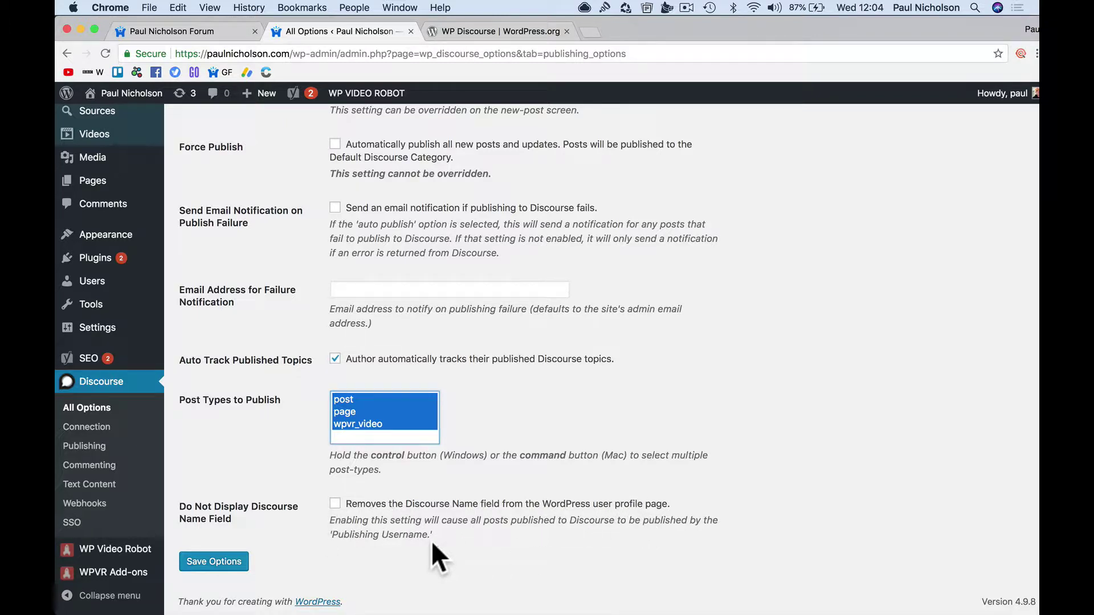
pyautogui.click(212, 561)
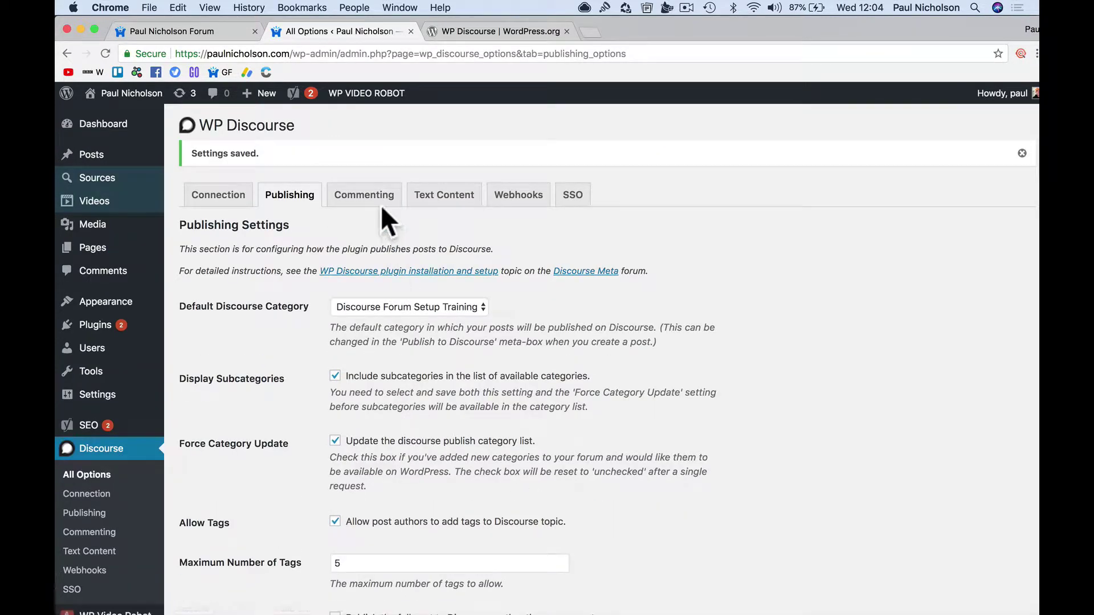
# Save the Commenting settings with Discourse comments enabled and the Join Discussion link left off
pyautogui.click(378, 199)
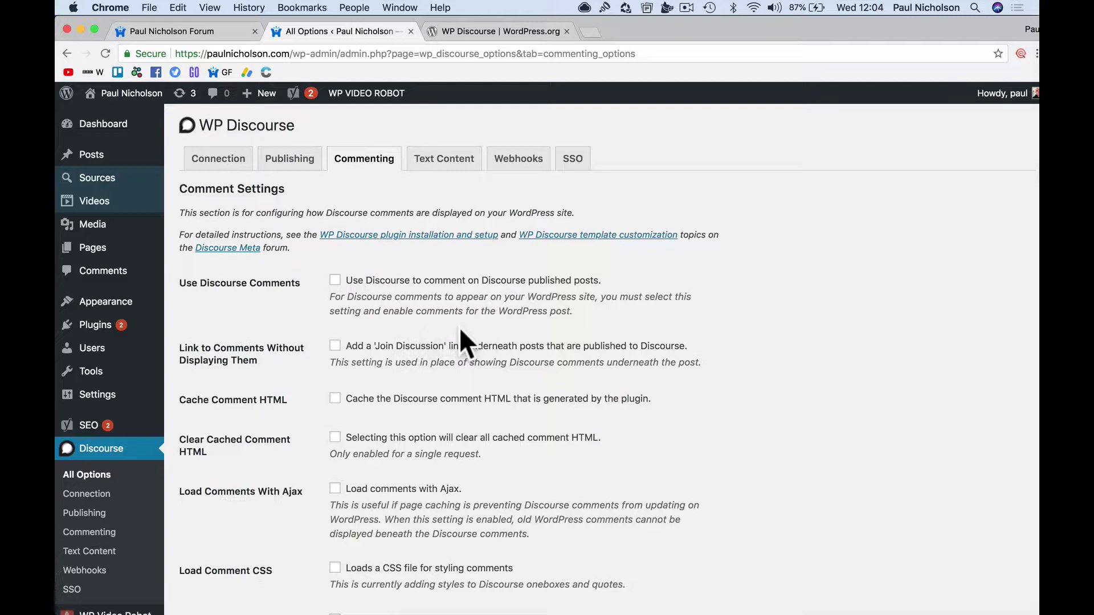
pyautogui.click(335, 280)
pyautogui.click(358, 348)
pyautogui.scroll(-5, 364, 362)
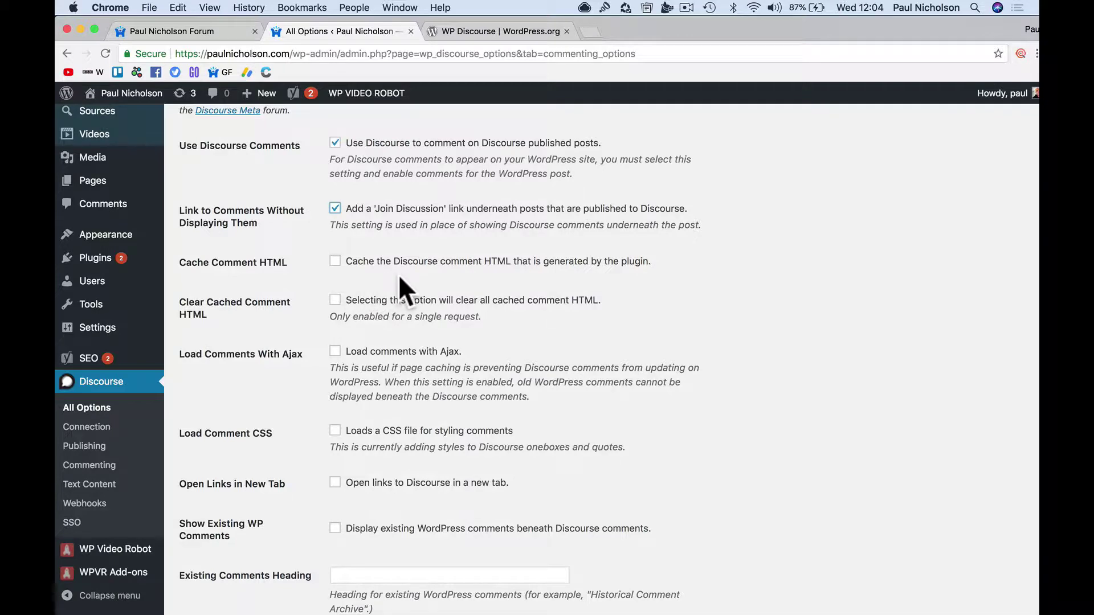
pyautogui.scroll(-3, 398, 274)
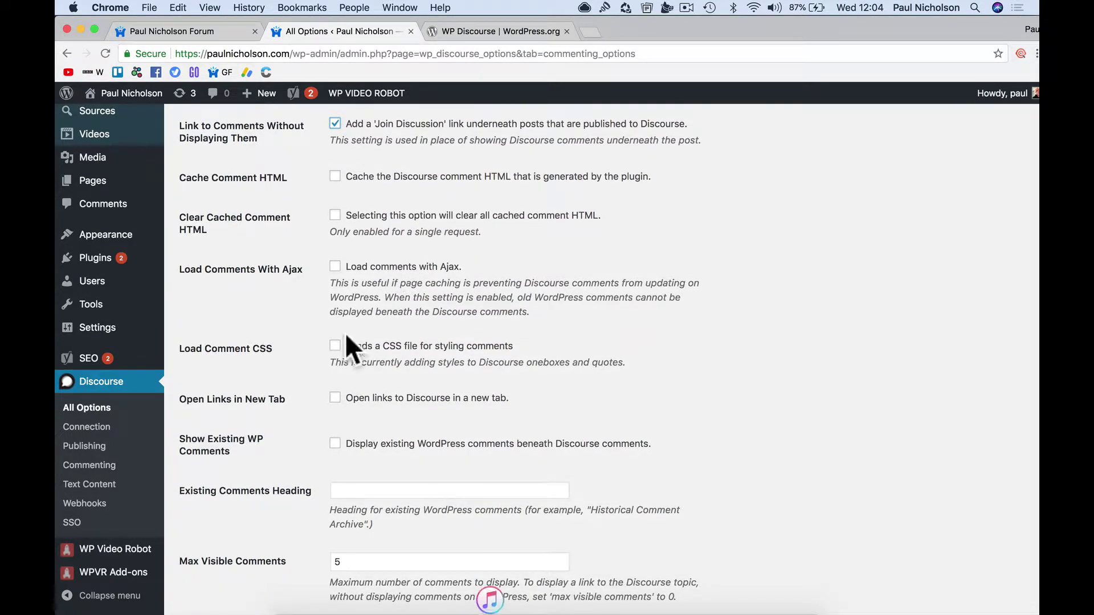
pyautogui.scroll(-6, 352, 360)
pyautogui.scroll(-10, 350, 356)
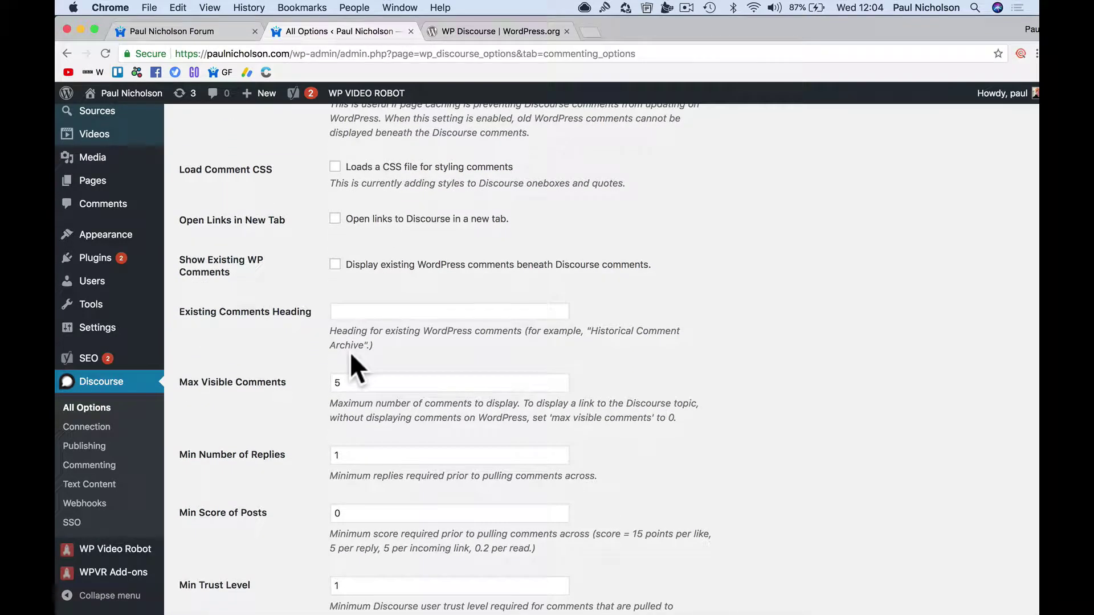
pyautogui.click(233, 559)
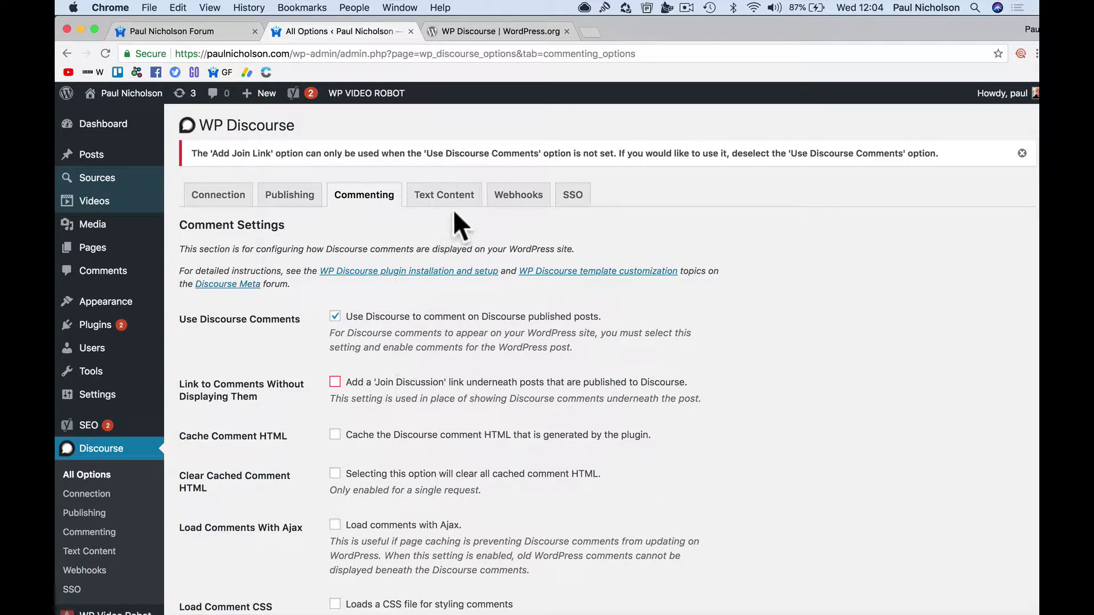
# Replace the Discourse Link text on the Text Content tab with the forum's name
pyautogui.click(454, 208)
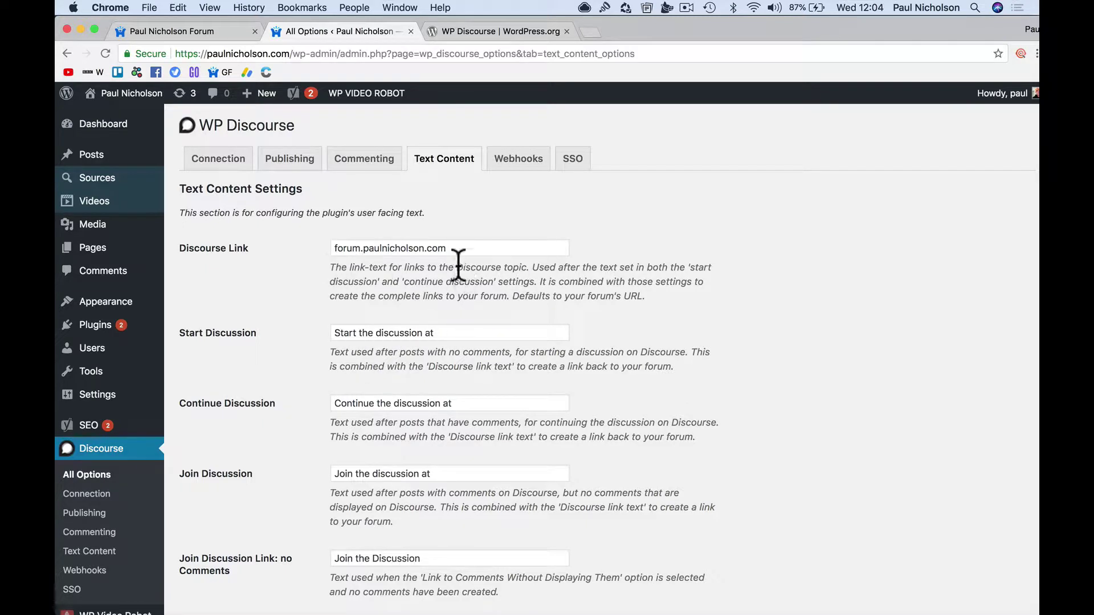
pyautogui.tripleClick(354, 247)
pyautogui.write("Paul's Forum")
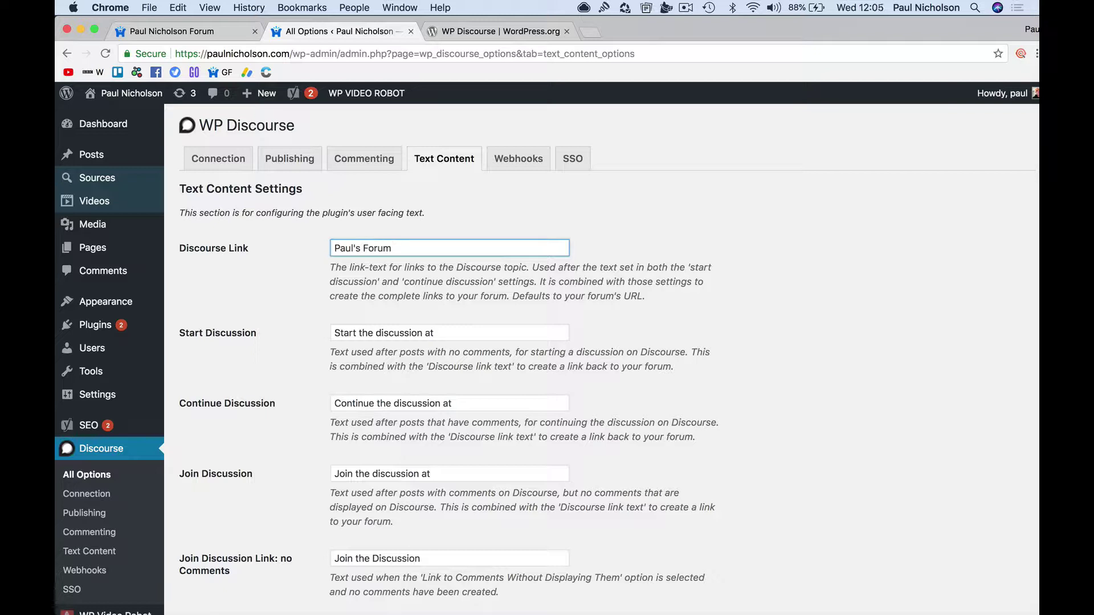
pyautogui.scroll(-3, 460, 327)
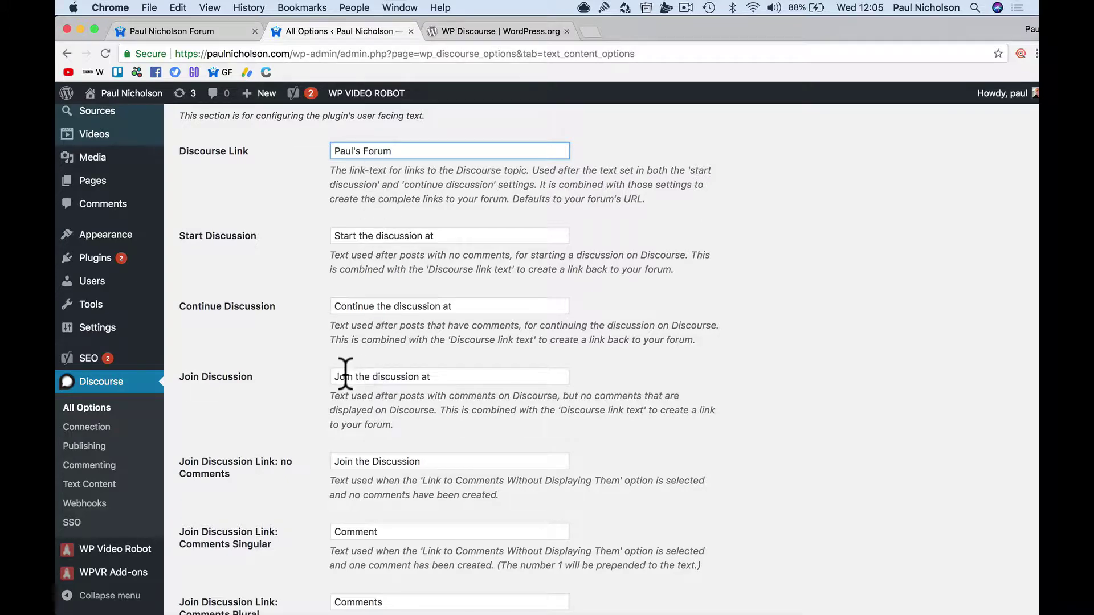
pyautogui.scroll(-10, 420, 365)
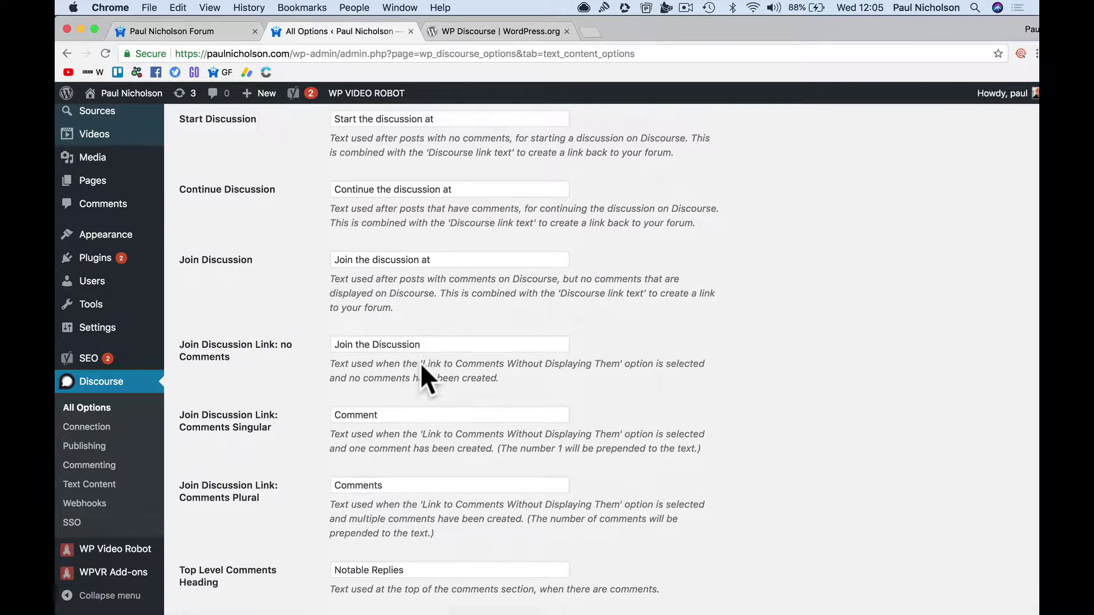
pyautogui.scroll(-10, 421, 368)
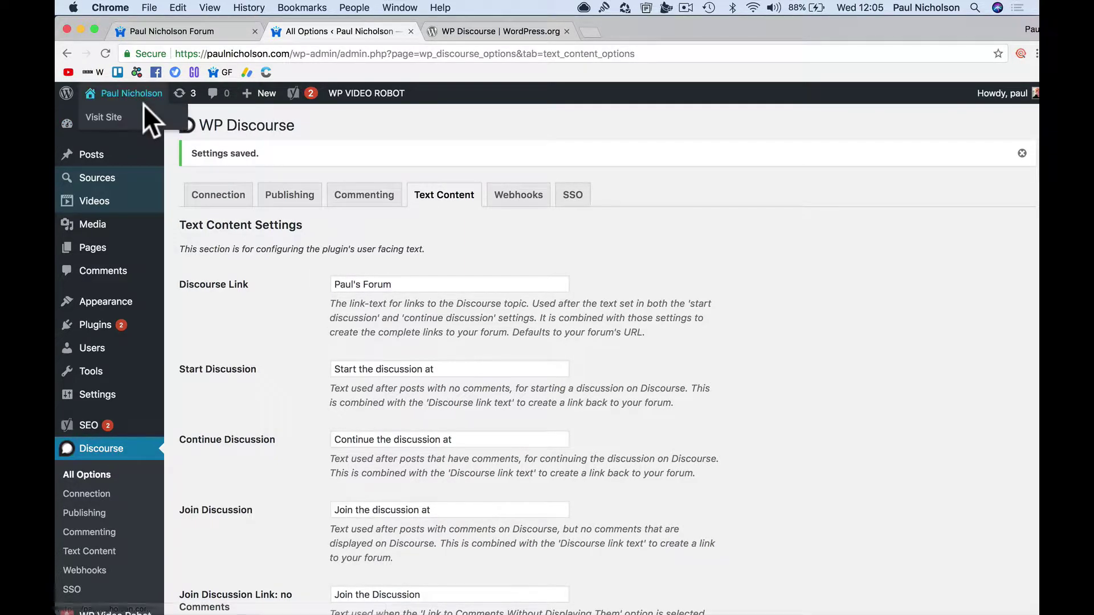
# Update 'You Can't Hide From Your Own Score' with Discourse publishing on under Site Feedback
pyautogui.click(142, 115)
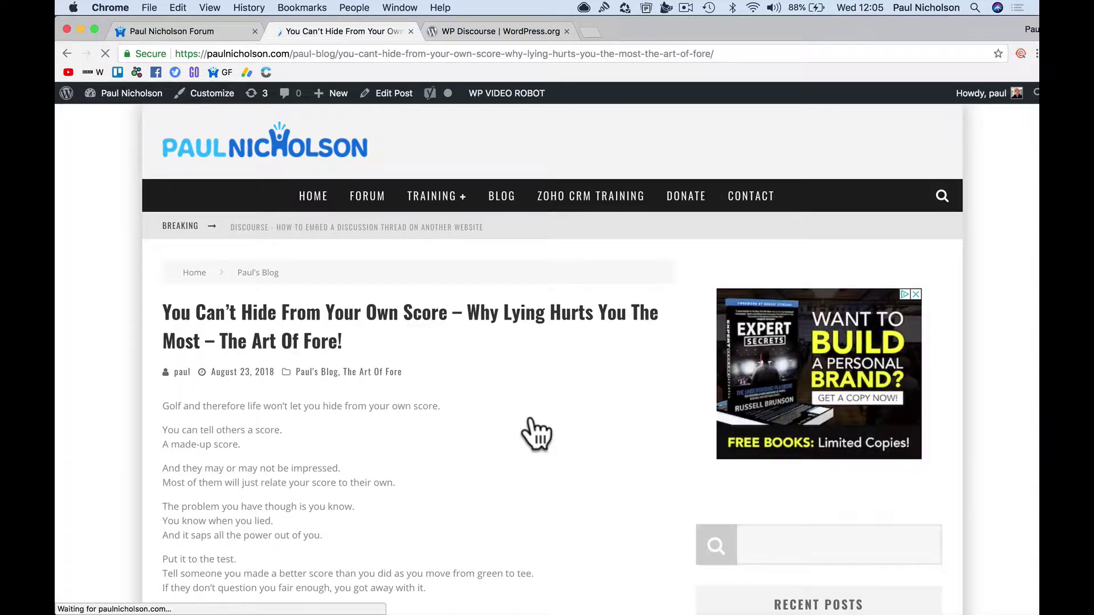
pyautogui.click(392, 97)
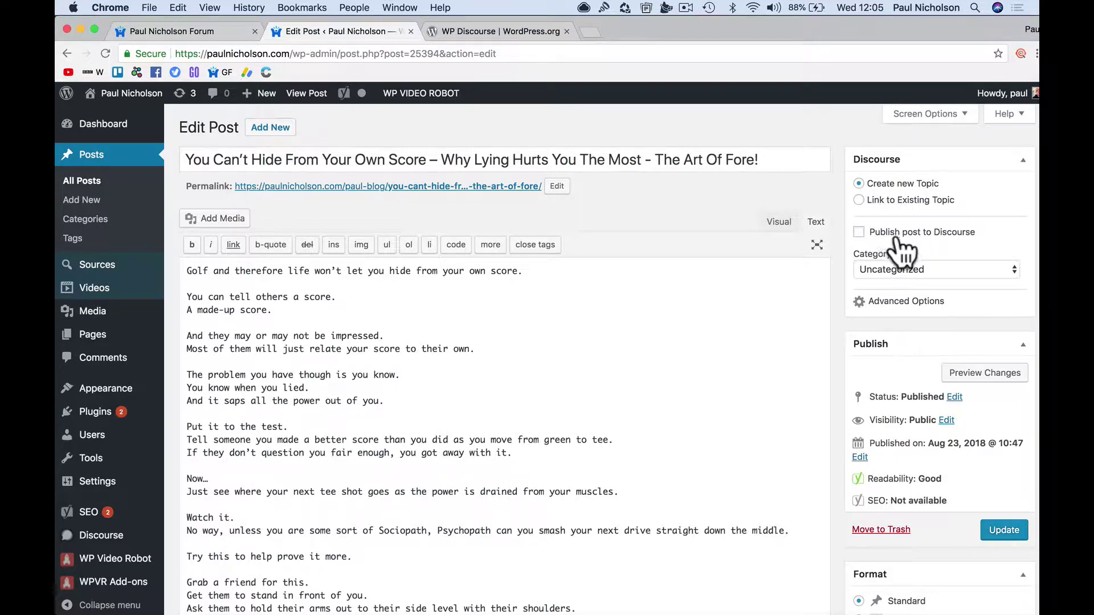
pyautogui.click(858, 232)
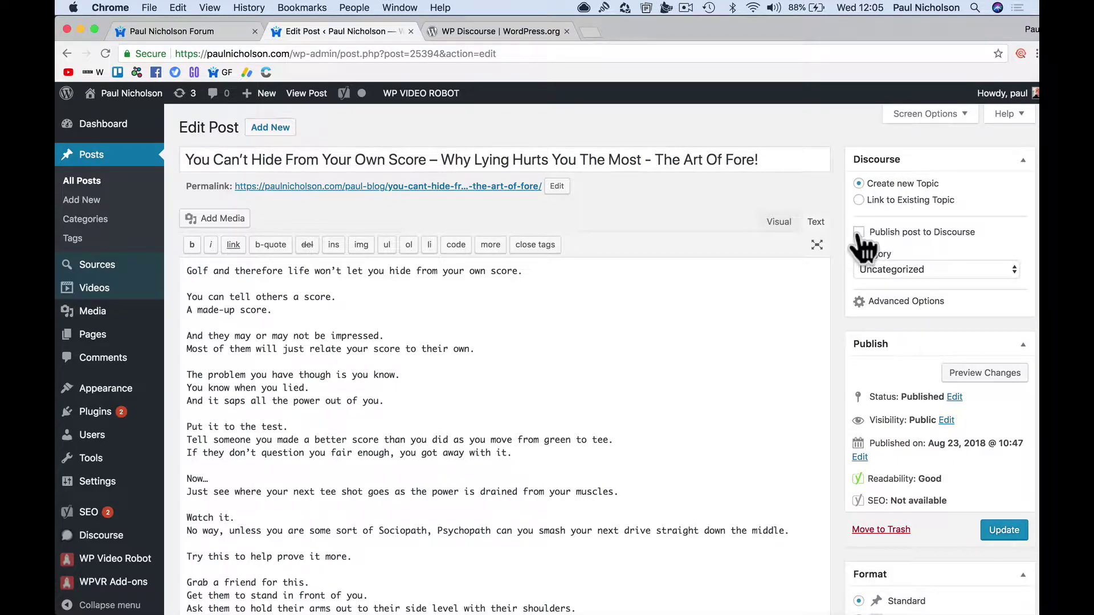
pyautogui.click(911, 271)
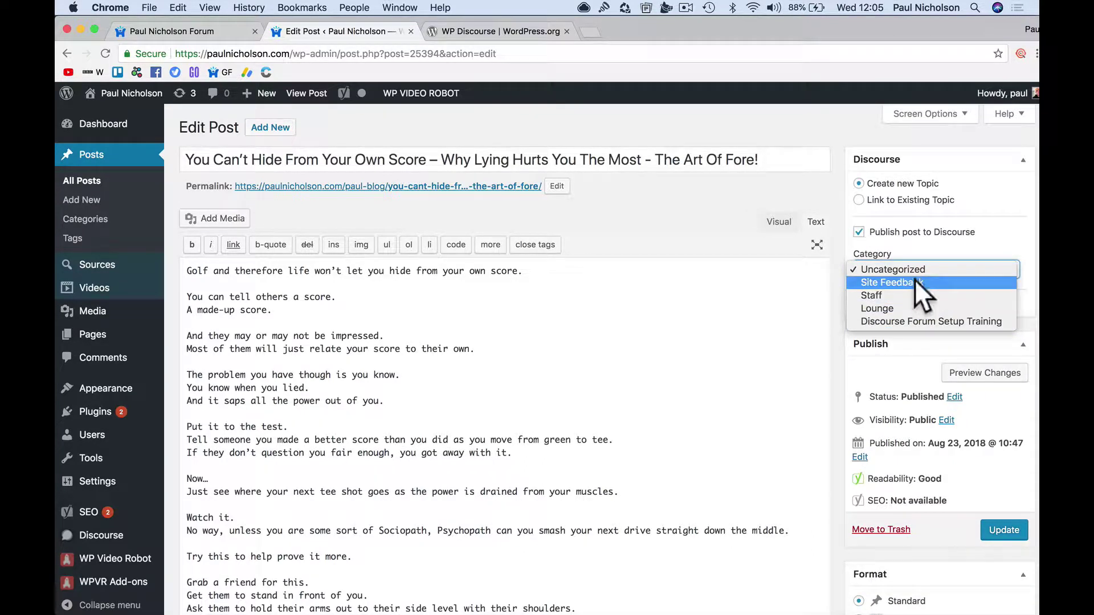
pyautogui.click(915, 280)
pyautogui.click(1014, 529)
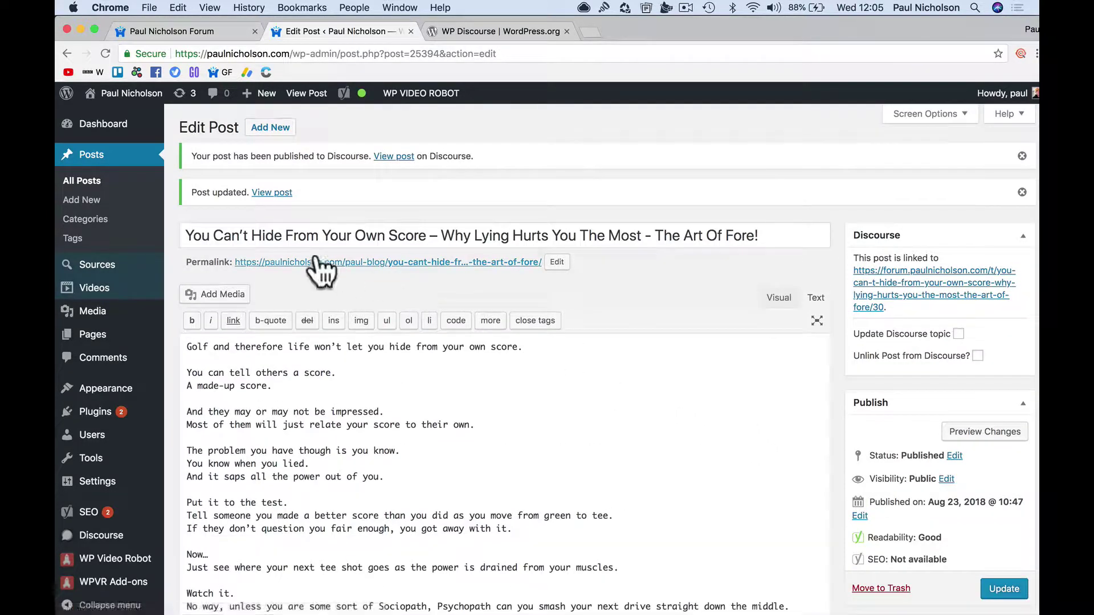
# View the published post on the public WordPress site
pyautogui.click(277, 193)
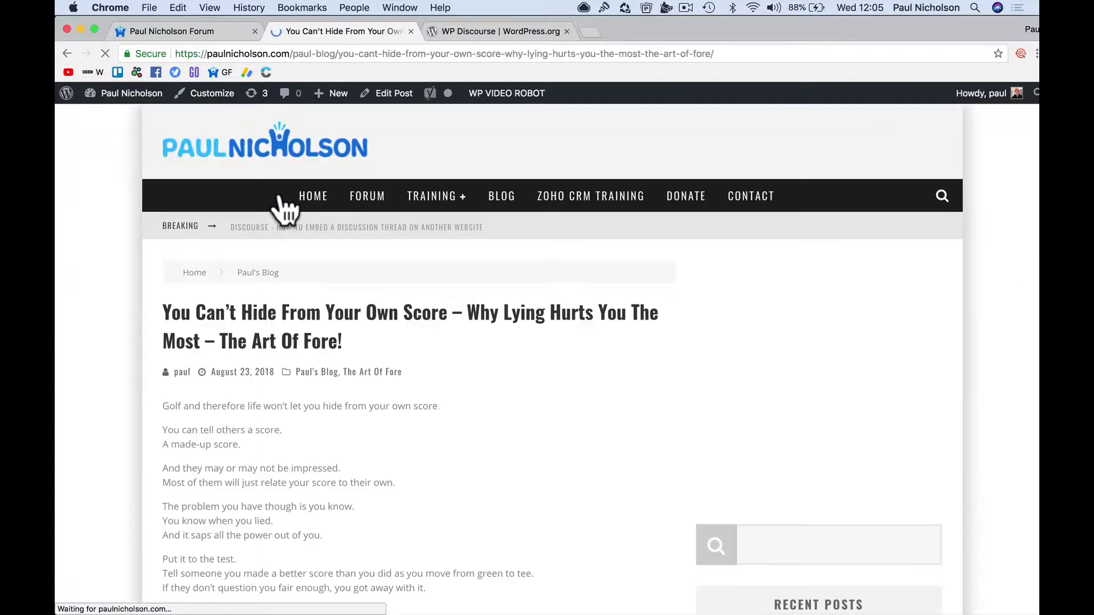
pyautogui.scroll(-20, 283, 208)
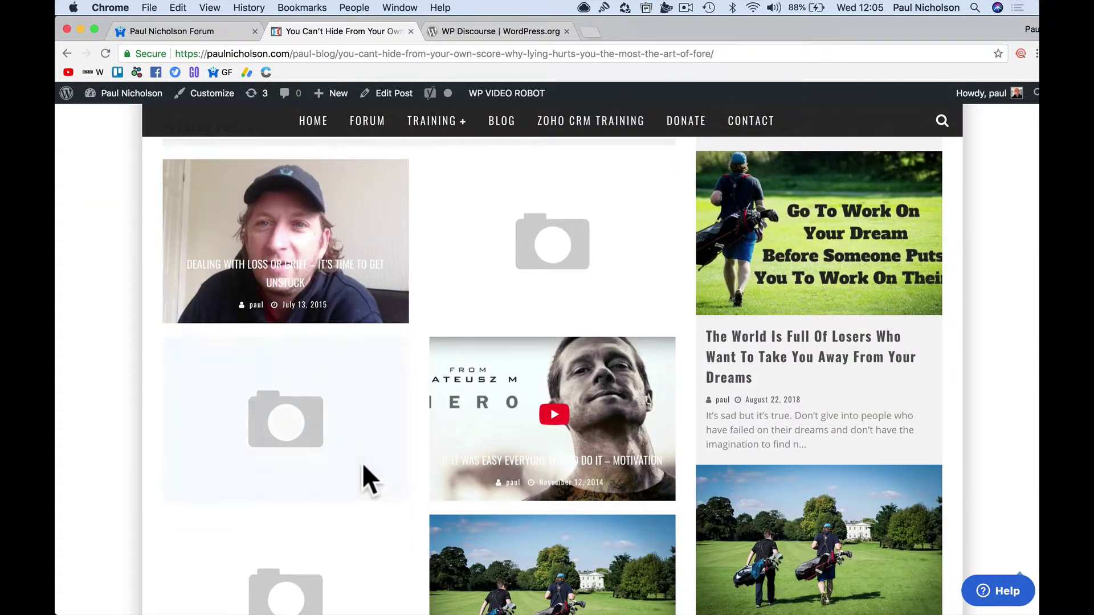
pyautogui.scroll(-5, 370, 453)
pyautogui.scroll(20, 329, 446)
# Open the post's Discourse topic, show the full post, and follow the link back to the original blog post
pyautogui.click(389, 97)
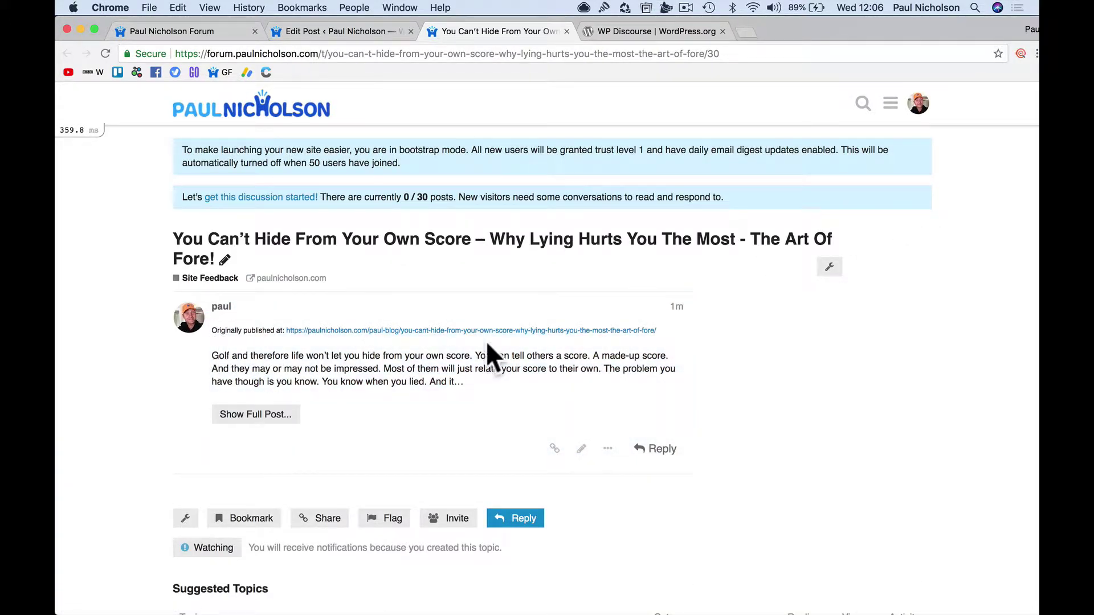
pyautogui.click(359, 31)
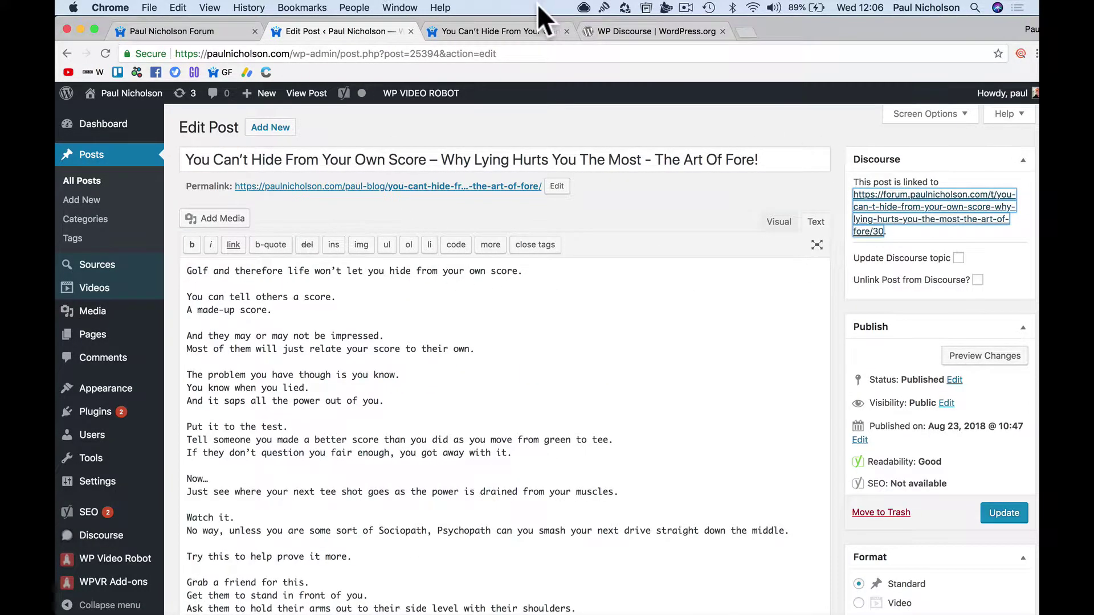
pyautogui.click(534, 30)
pyautogui.click(263, 411)
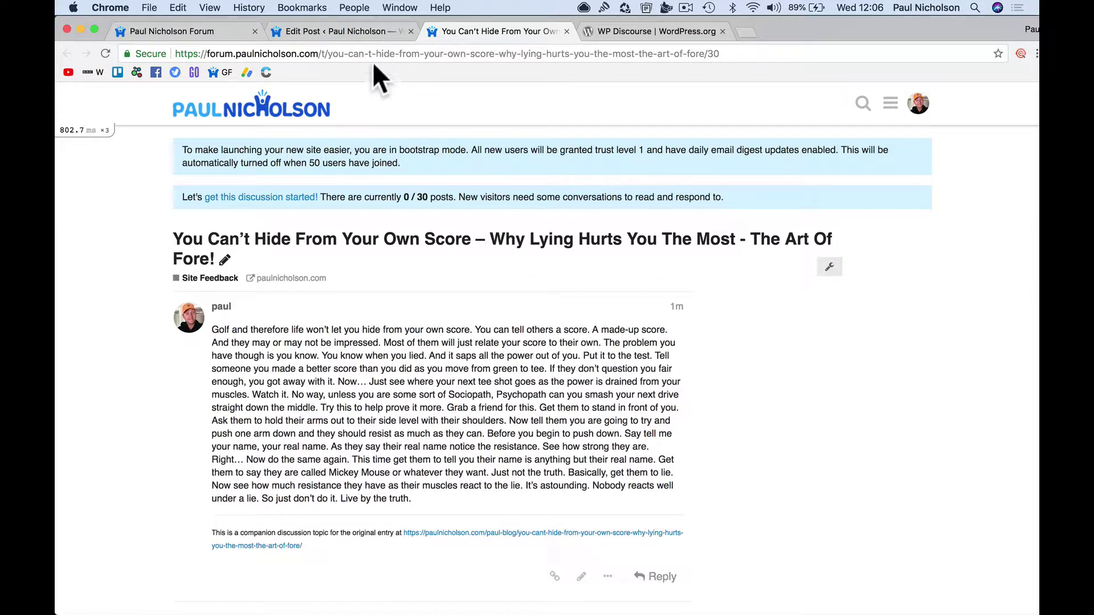
pyautogui.scroll(-5, 456, 460)
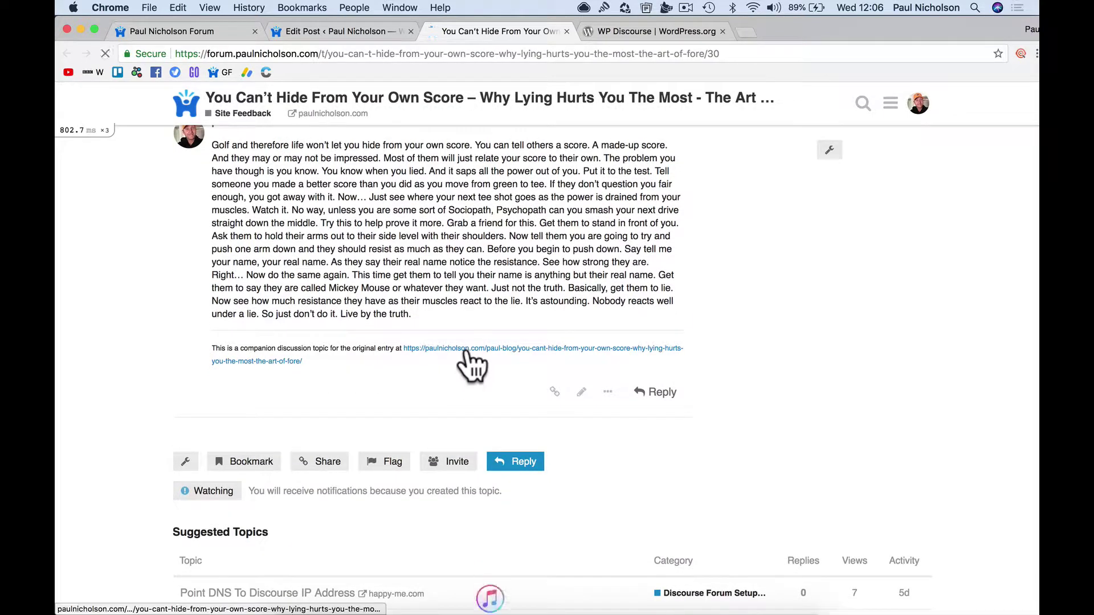
pyautogui.click(465, 354)
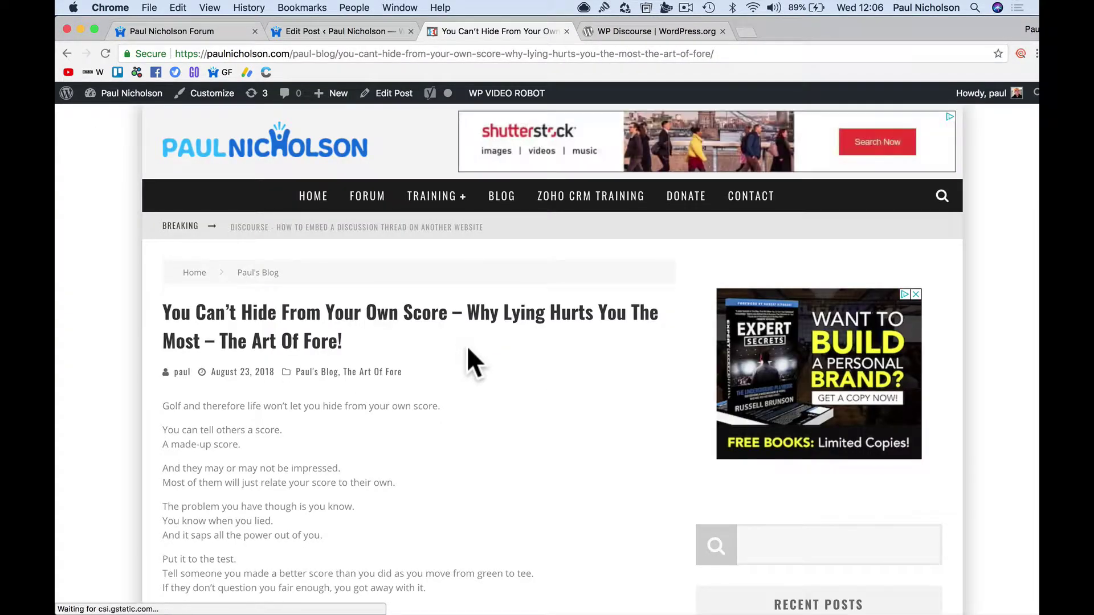
# Turn Comments on in the Valenti theme's Posts options
pyautogui.click(340, 31)
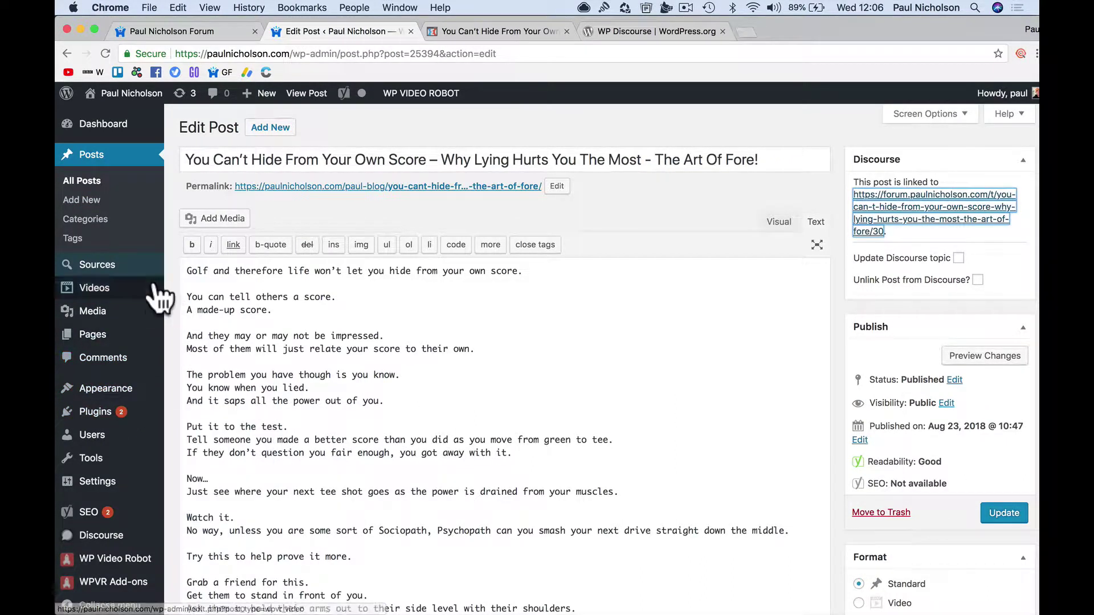
pyautogui.moveTo(145, 393)
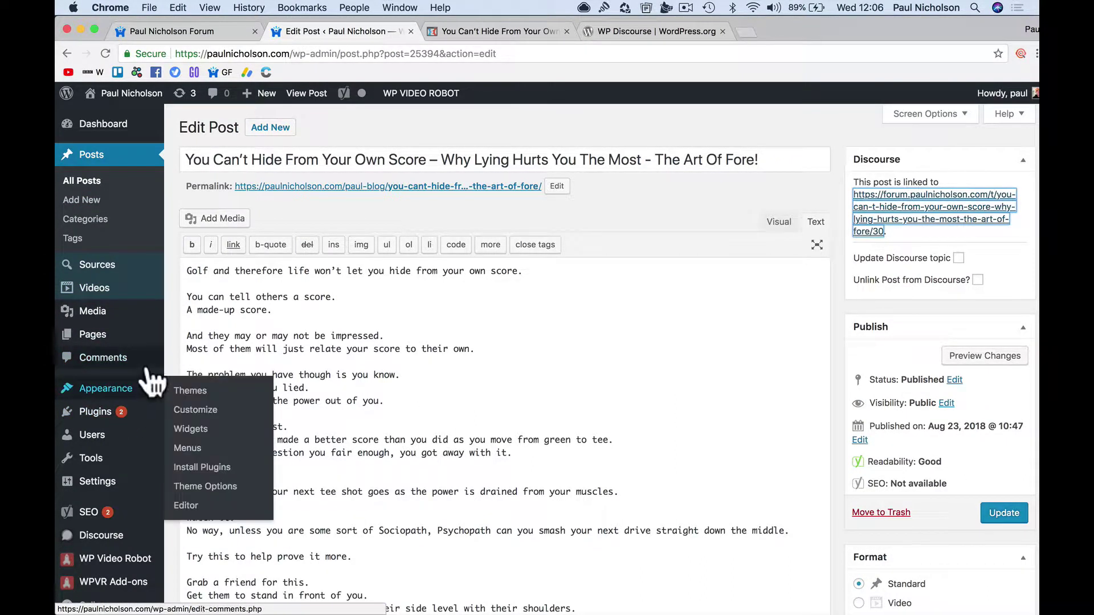
pyautogui.click(217, 486)
pyautogui.scroll(-5, 306, 438)
pyautogui.click(296, 255)
pyautogui.scroll(-15, 390, 422)
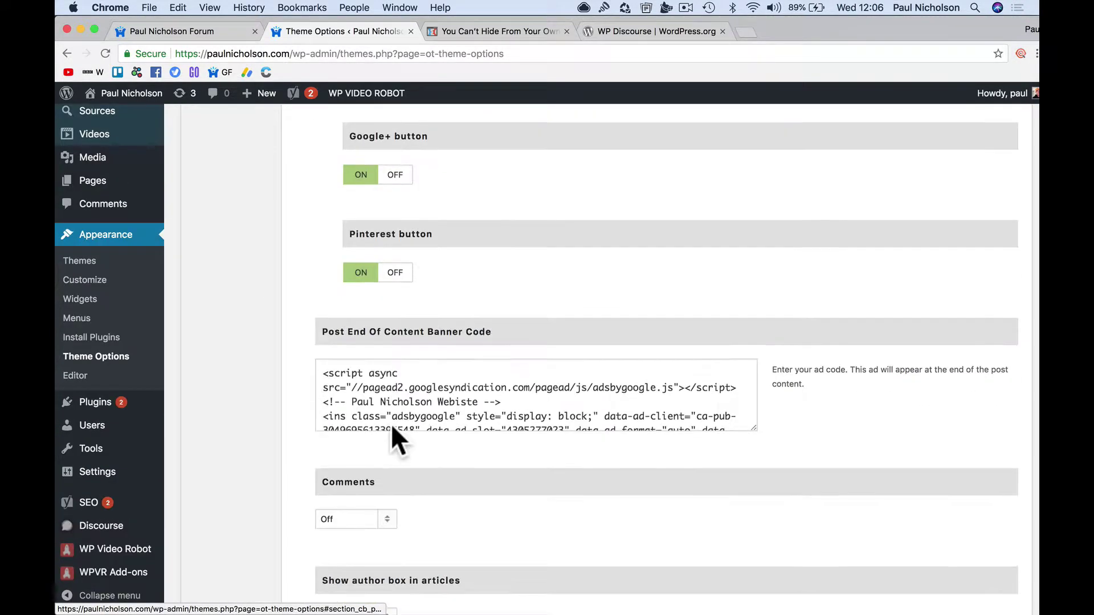
pyautogui.click(390, 279)
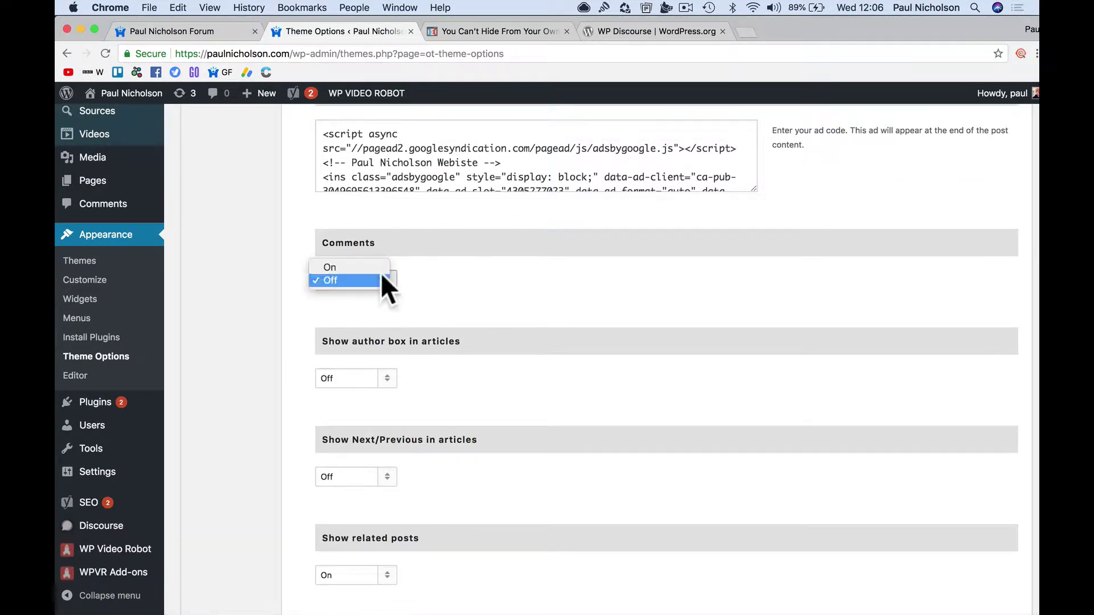
pyautogui.click(381, 269)
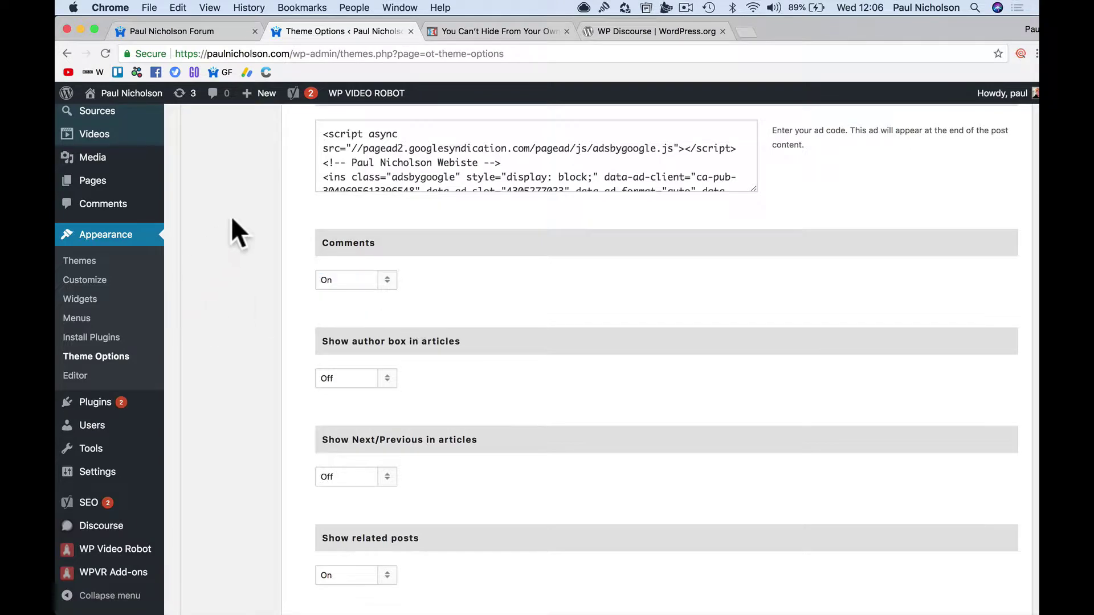
# Save the theme options and visit the live site
pyautogui.scroll(-8, 138, 326)
pyautogui.moveTo(140, 493)
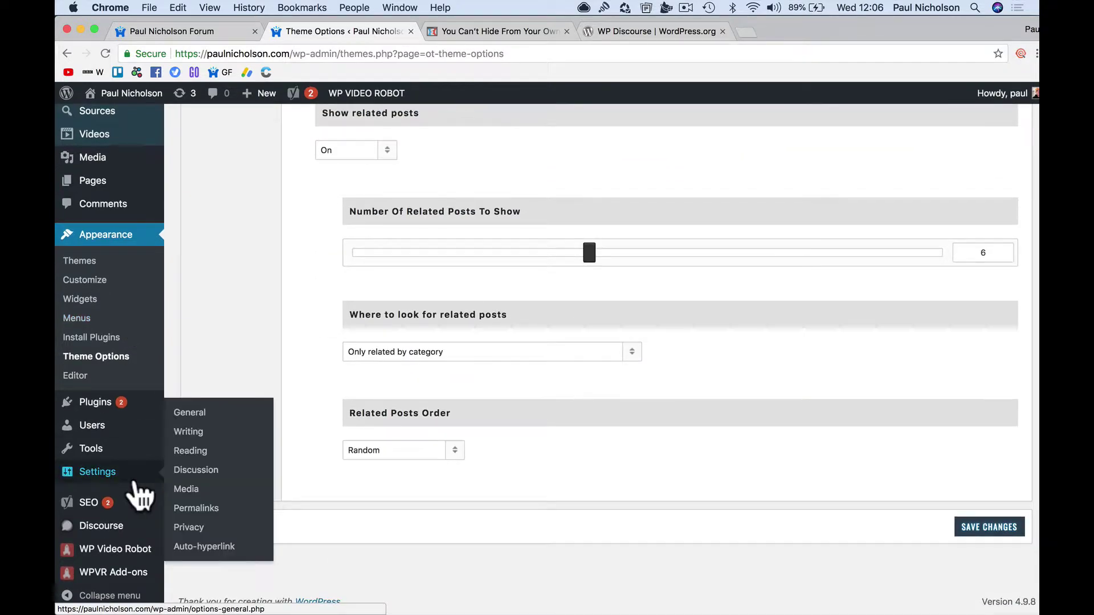
pyautogui.scroll(20, 228, 331)
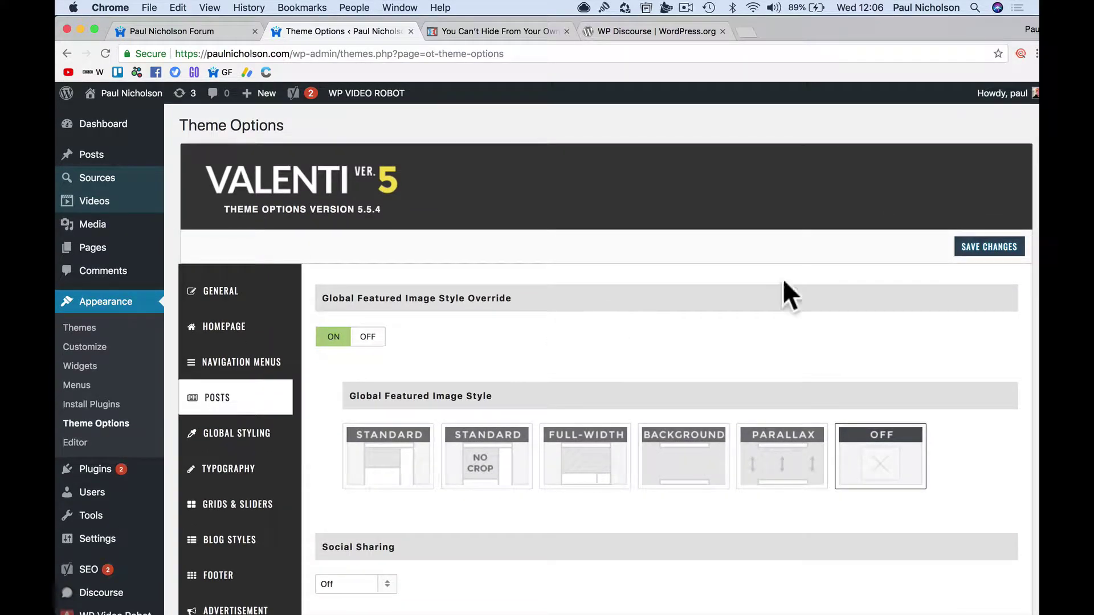
pyautogui.click(989, 249)
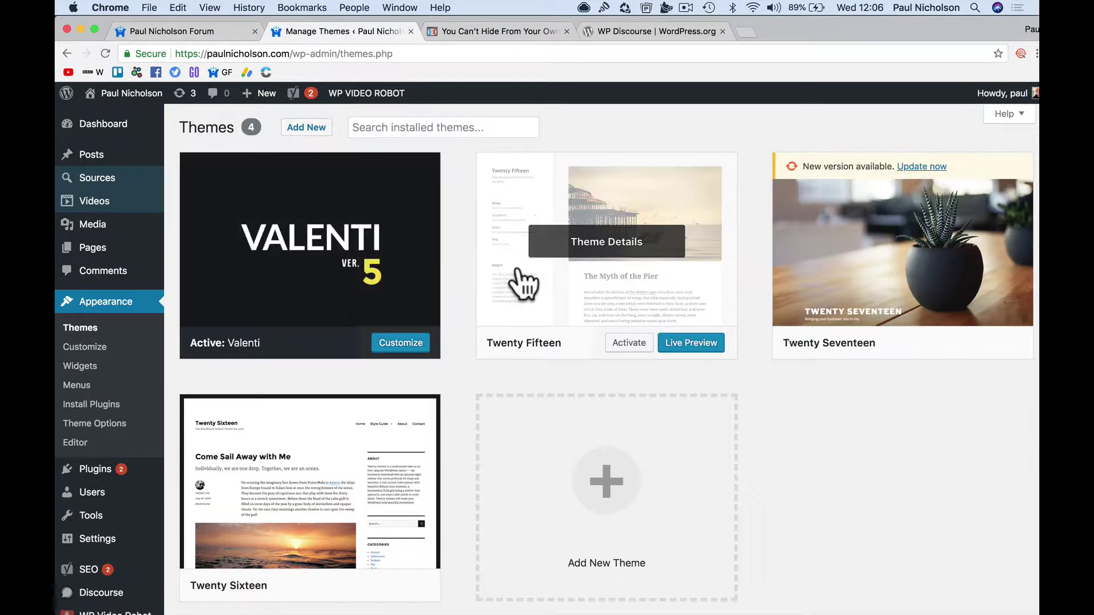
pyautogui.moveTo(121, 97)
pyautogui.click(117, 120)
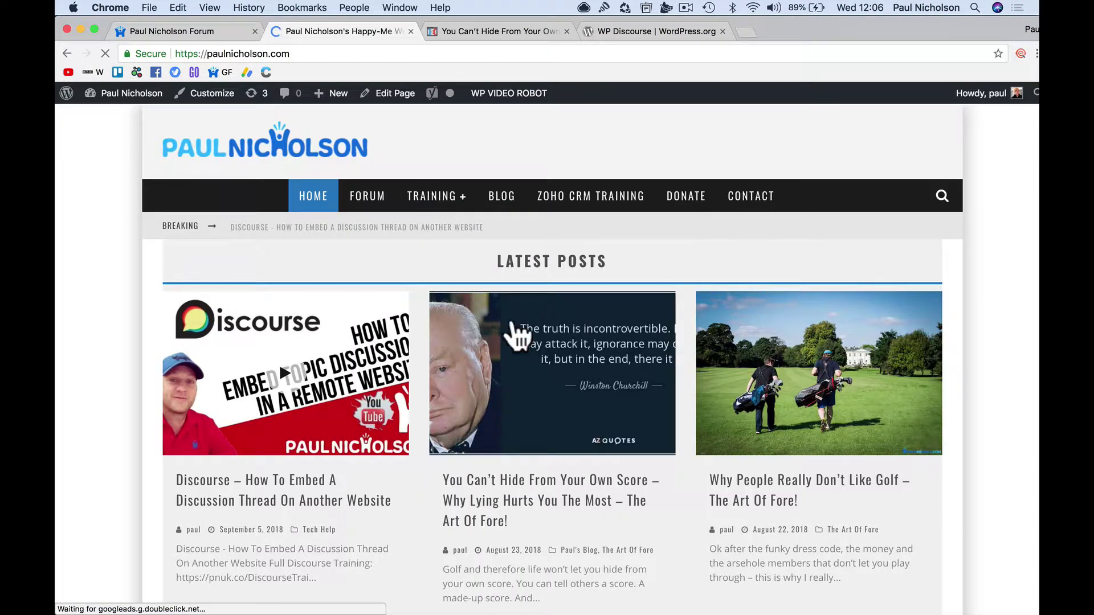
# Open the blog post and follow its 'Start the discussion at Paul's Forum' link
pyautogui.click(557, 354)
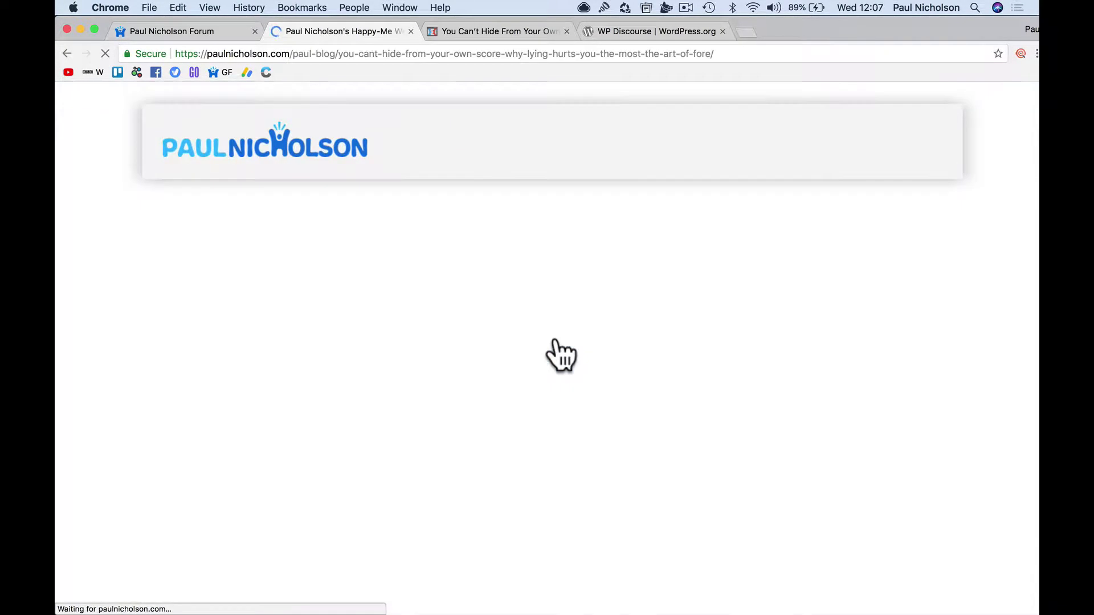
pyautogui.scroll(-10, 561, 356)
pyautogui.scroll(-8, 561, 356)
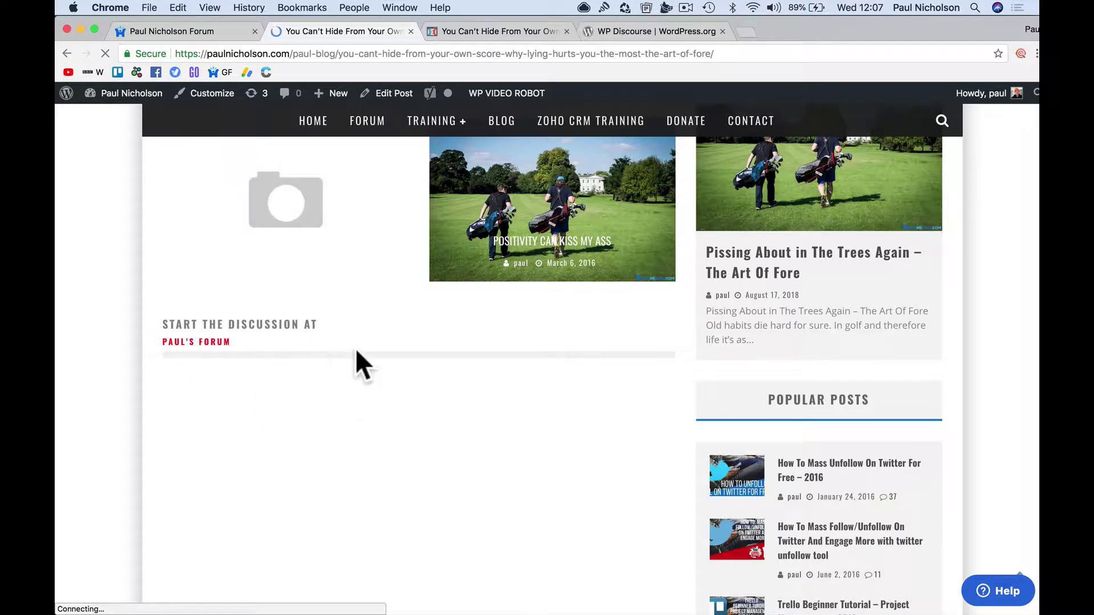
pyautogui.click(208, 345)
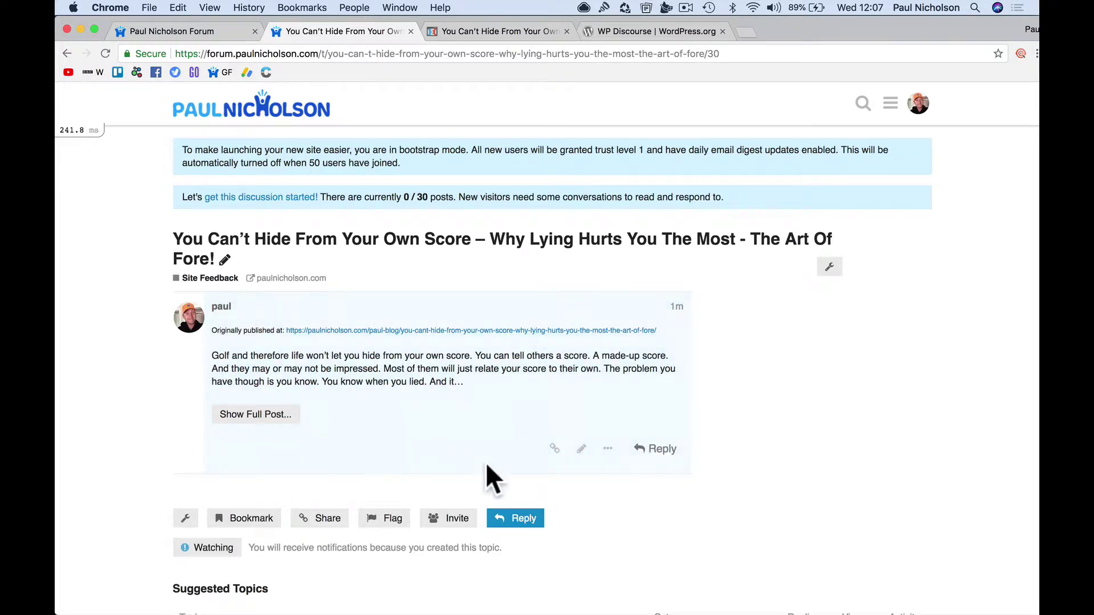
# Post a short praise reply to the topic
pyautogui.click(649, 450)
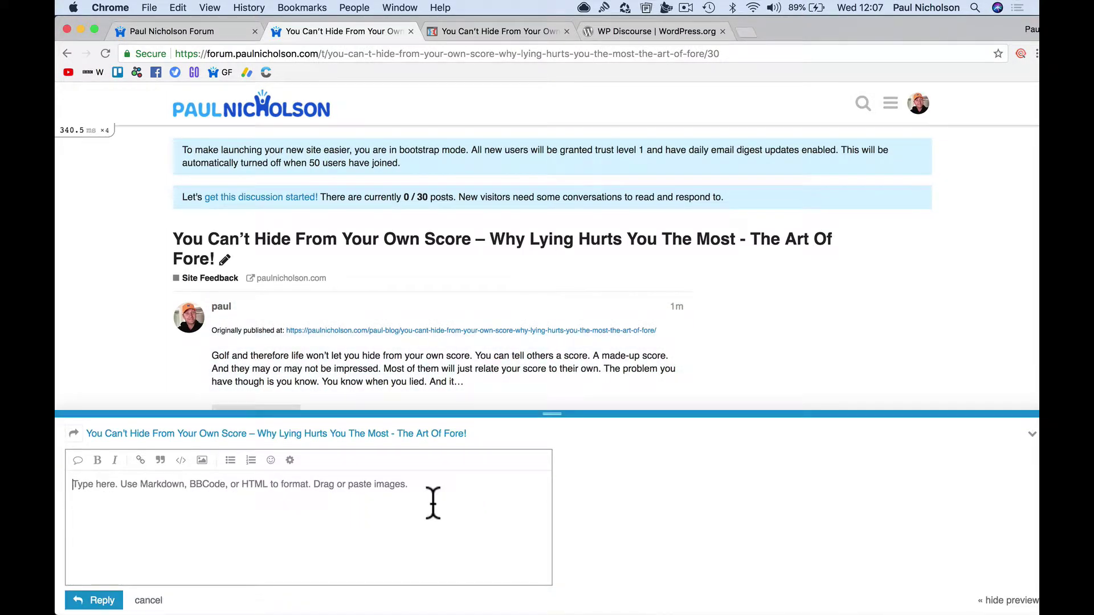
pyautogui.write('Nice post Paul keep them coming.')
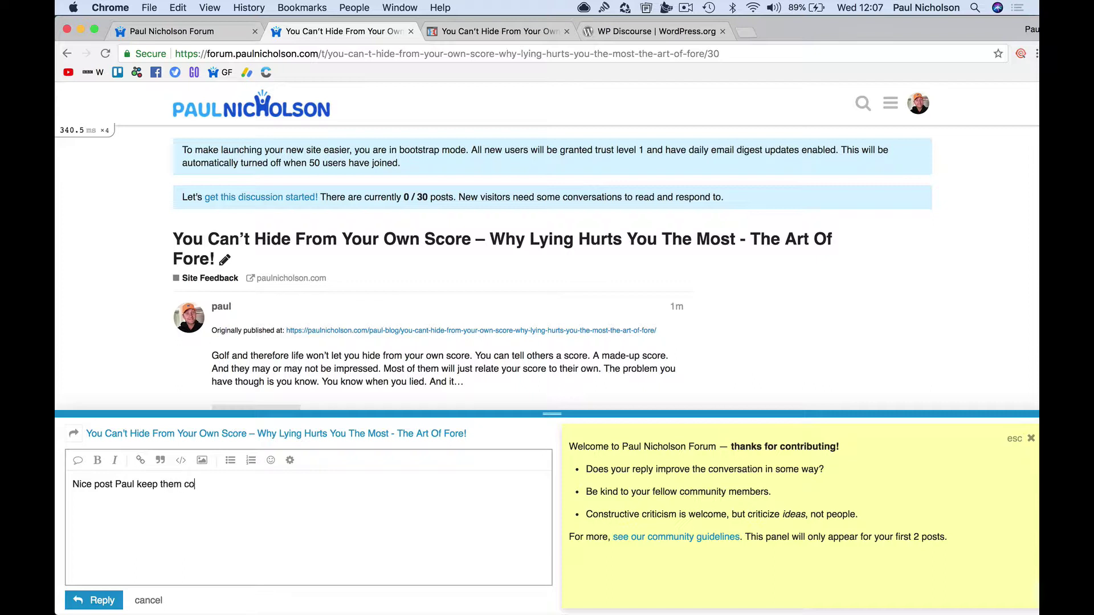
pyautogui.click(94, 600)
# Reply to the previous post with 'Yah man . I will try to', fixing the duplicated words
pyautogui.scroll(-4, 456, 427)
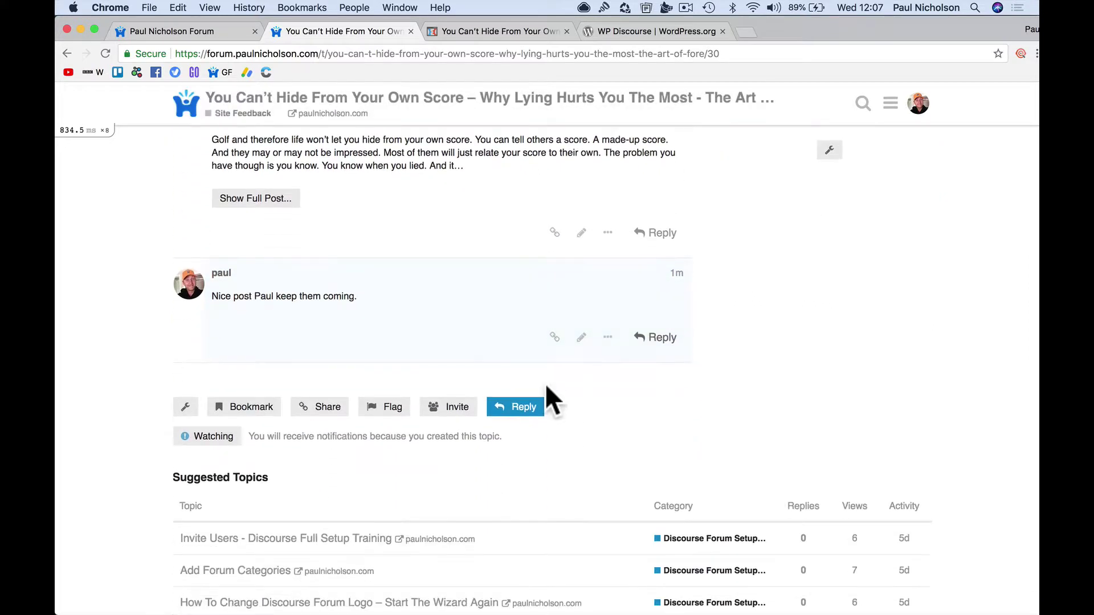
pyautogui.click(655, 339)
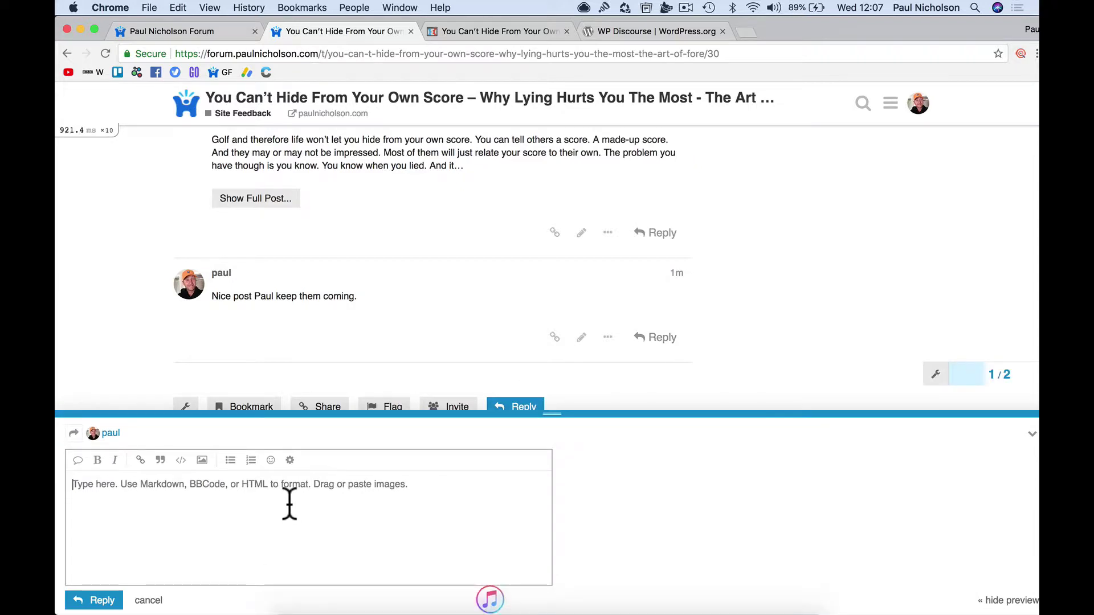
pyautogui.write('Yah man .')
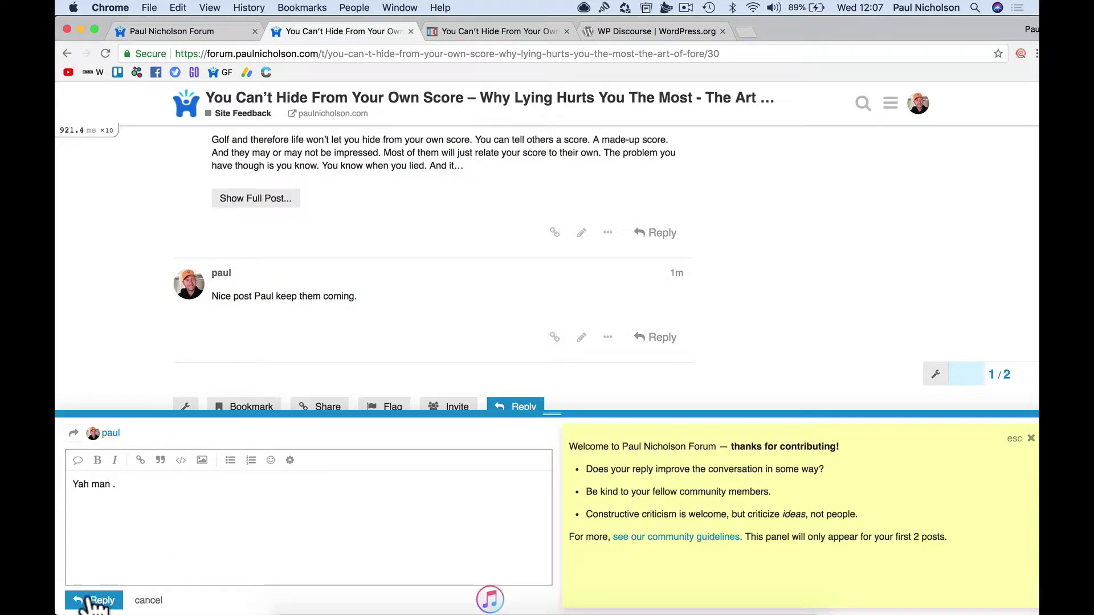
pyautogui.click(85, 601)
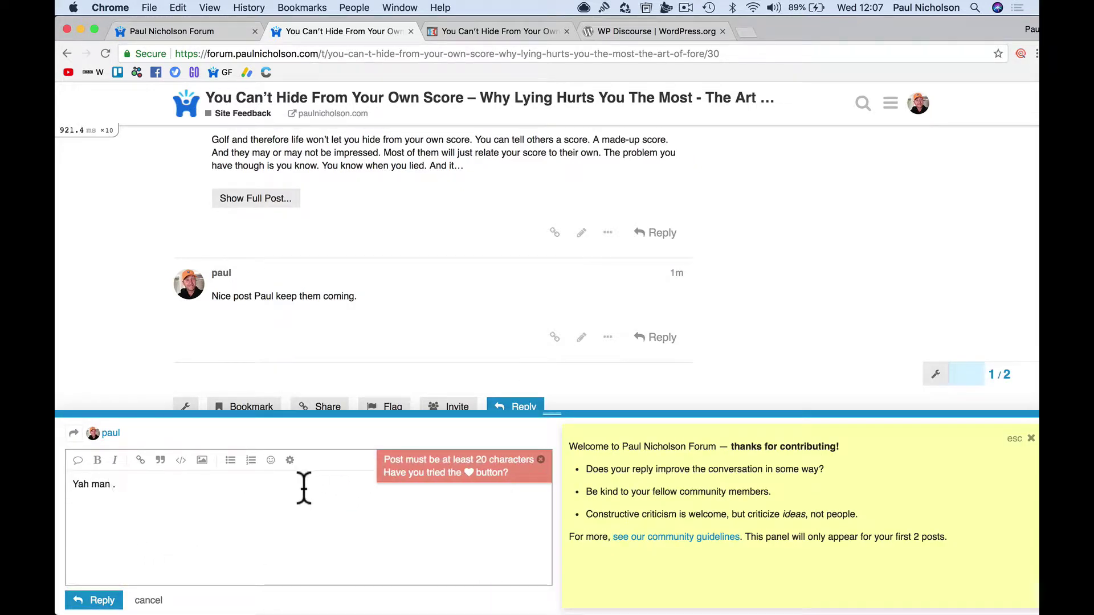
pyautogui.write('Yah man')
pyautogui.click(94, 604)
pyautogui.moveTo(118, 484); pyautogui.dragTo(249, 487)
pyautogui.write('I will t')
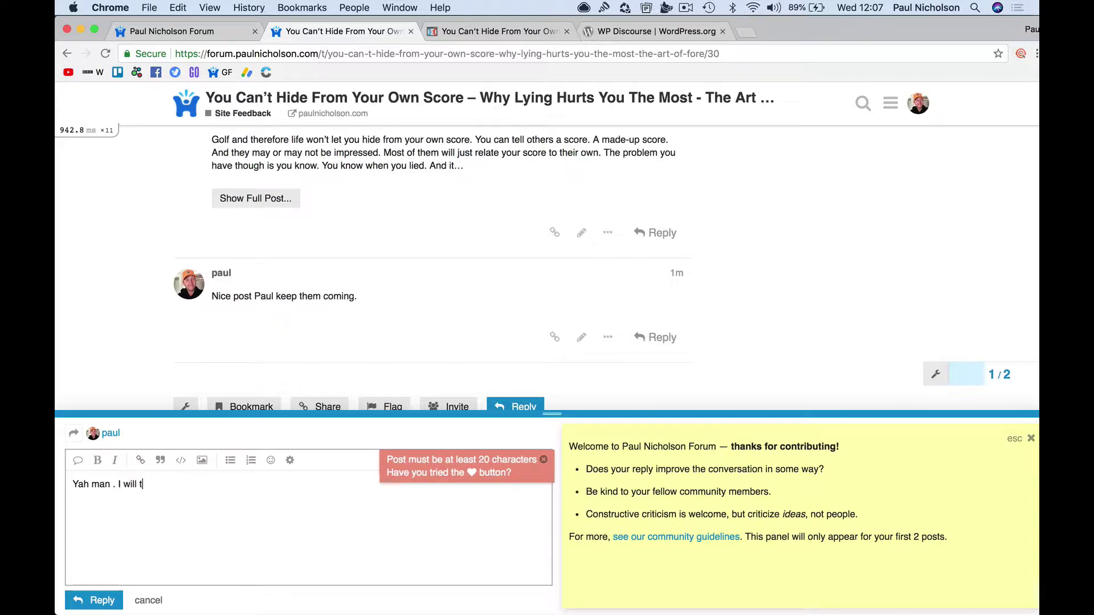
pyautogui.write('ry to')
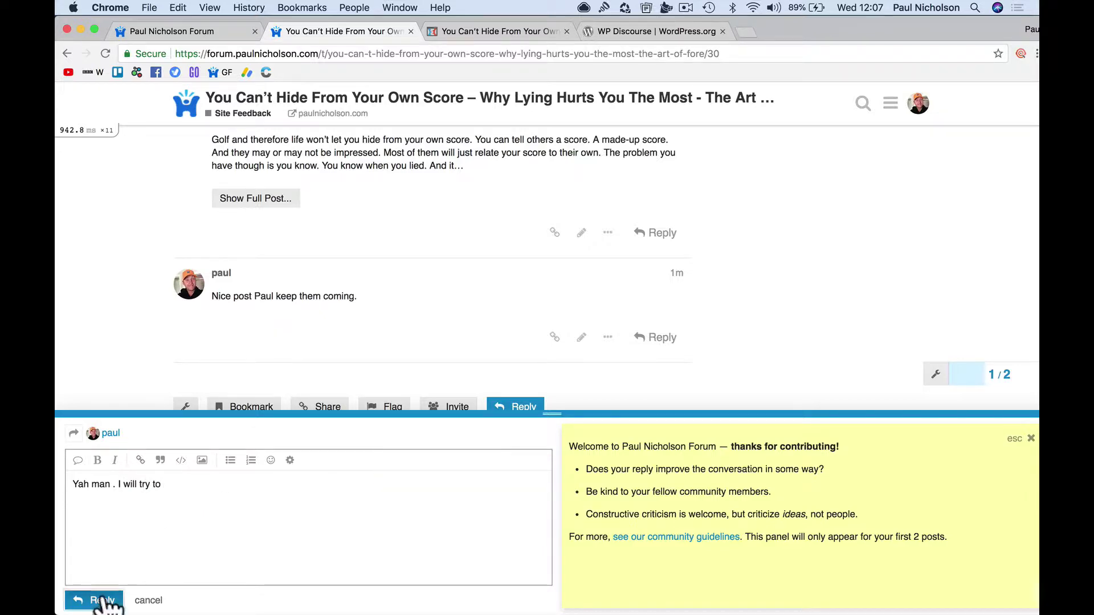
pyautogui.click(107, 601)
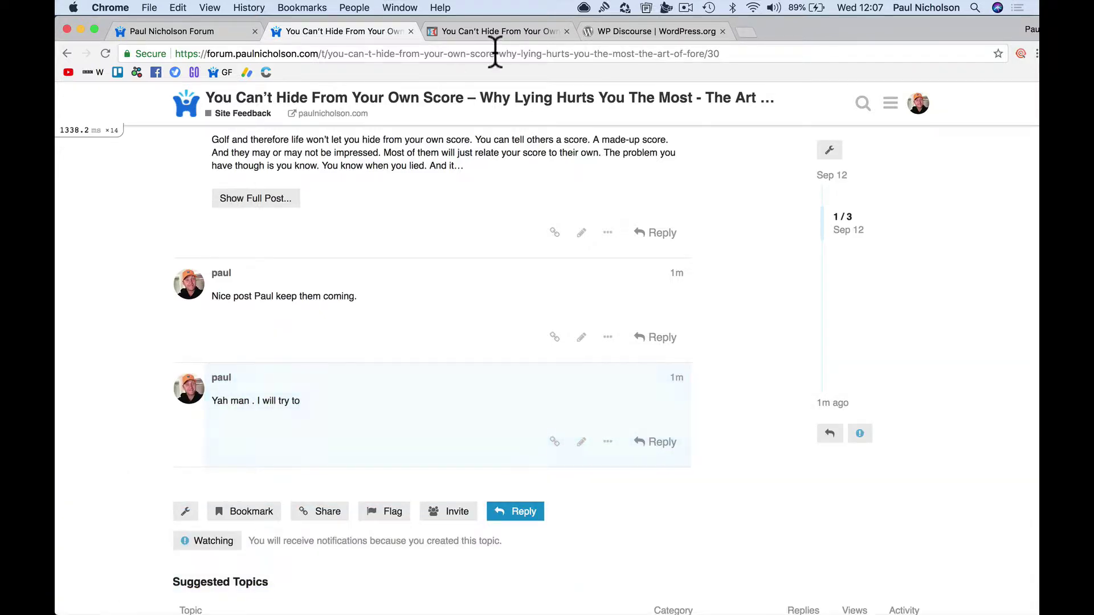
# Reload the blog post twice to check its 'Start the discussion at' section, then show the home page tab
pyautogui.click(504, 33)
pyautogui.scroll(-10, 348, 294)
pyautogui.scroll(-15, 347, 294)
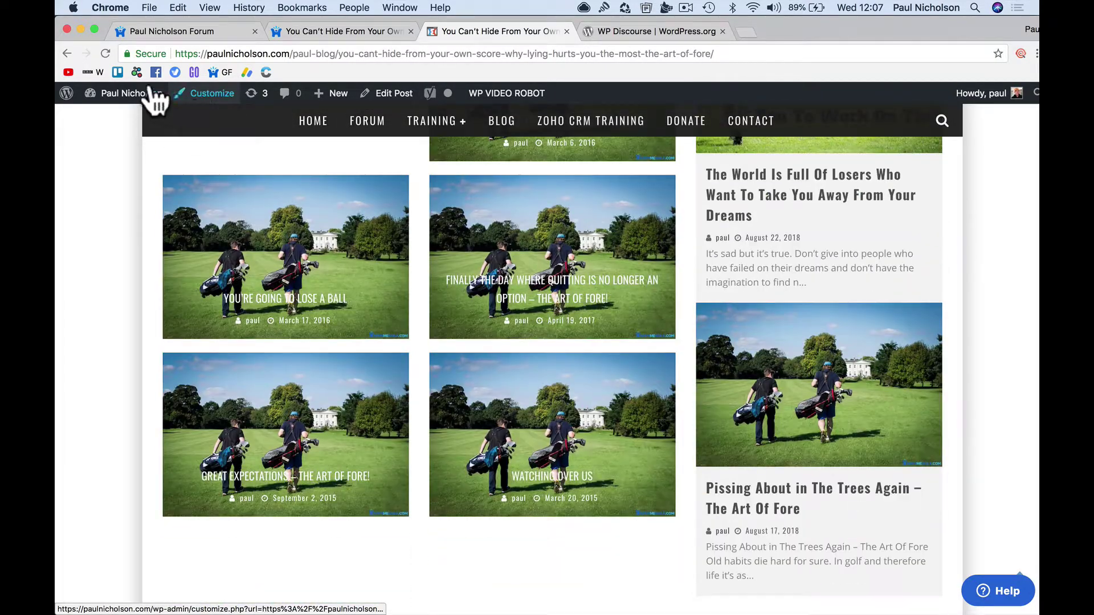
pyautogui.click(105, 53)
pyautogui.scroll(-3, 343, 573)
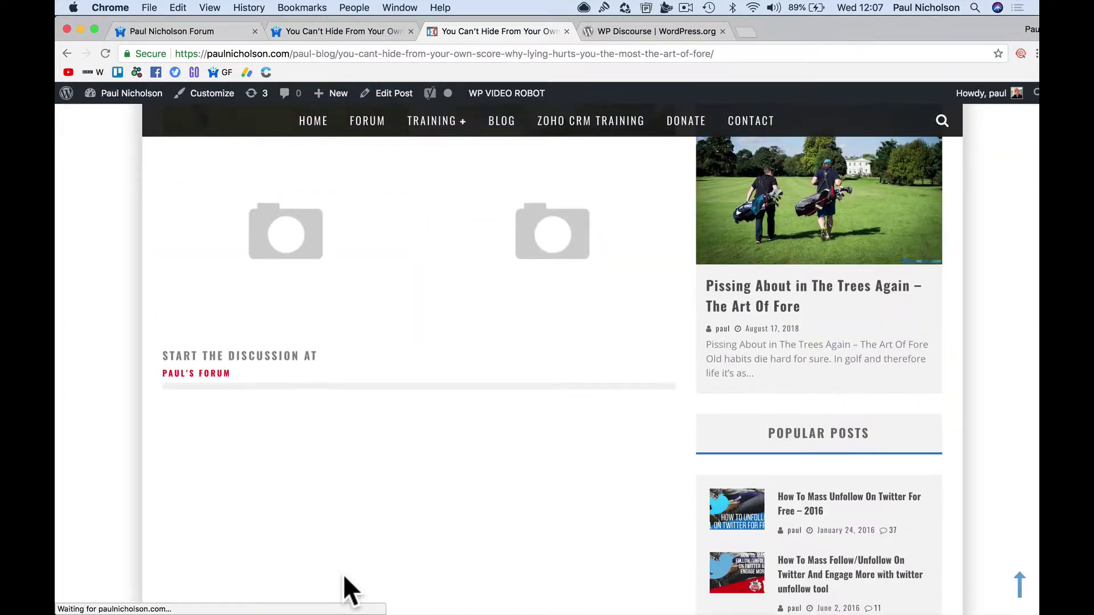
pyautogui.scroll(5, 325, 385)
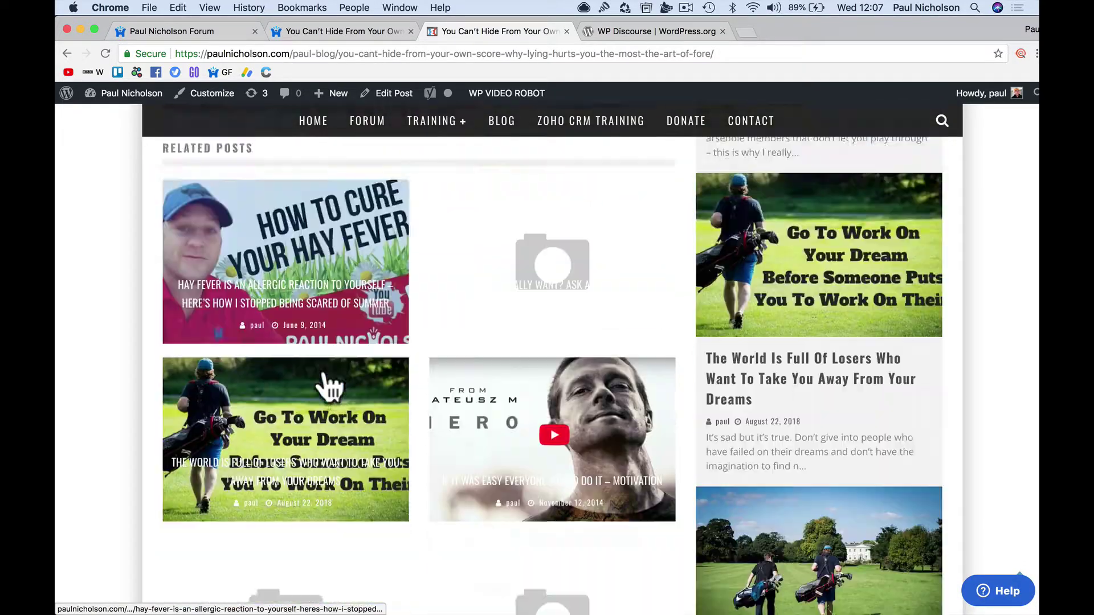
pyautogui.scroll(-8, 328, 386)
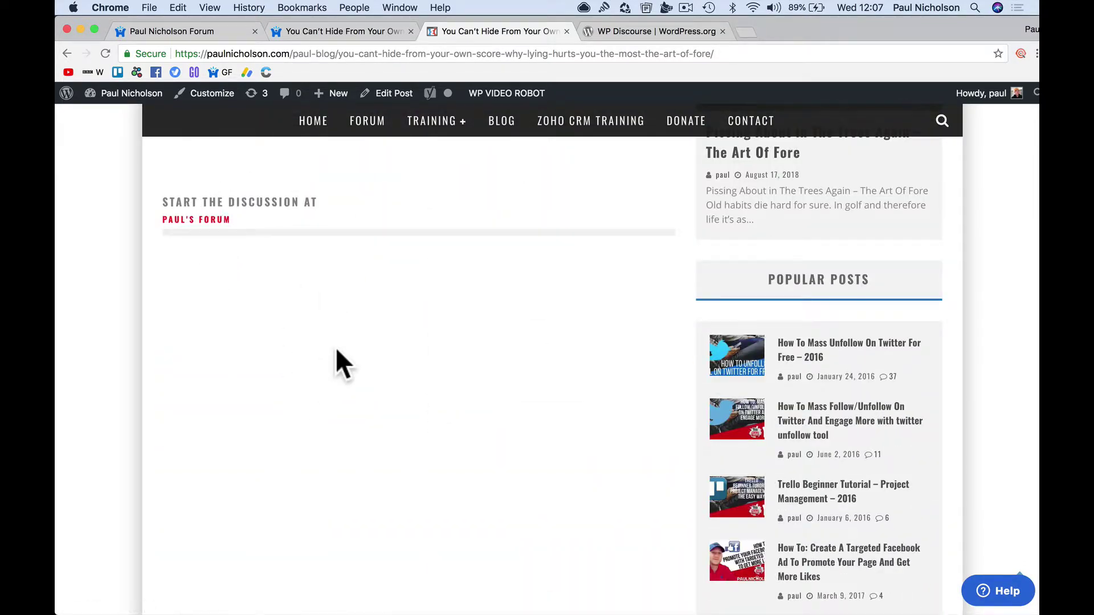
pyautogui.scroll(10, 335, 359)
pyautogui.scroll(-8, 336, 348)
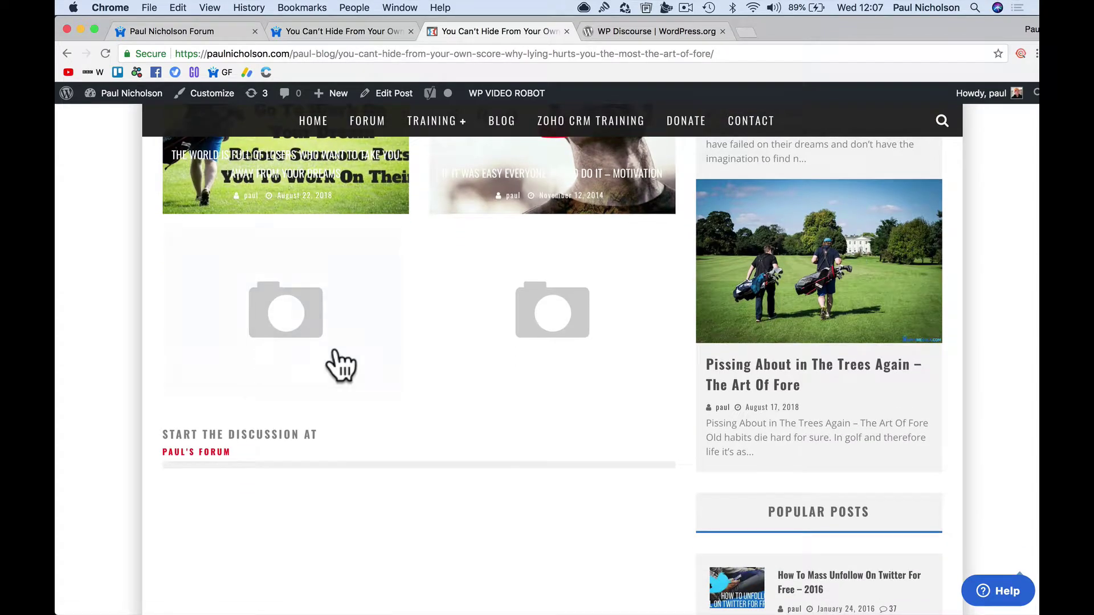
pyautogui.click(106, 53)
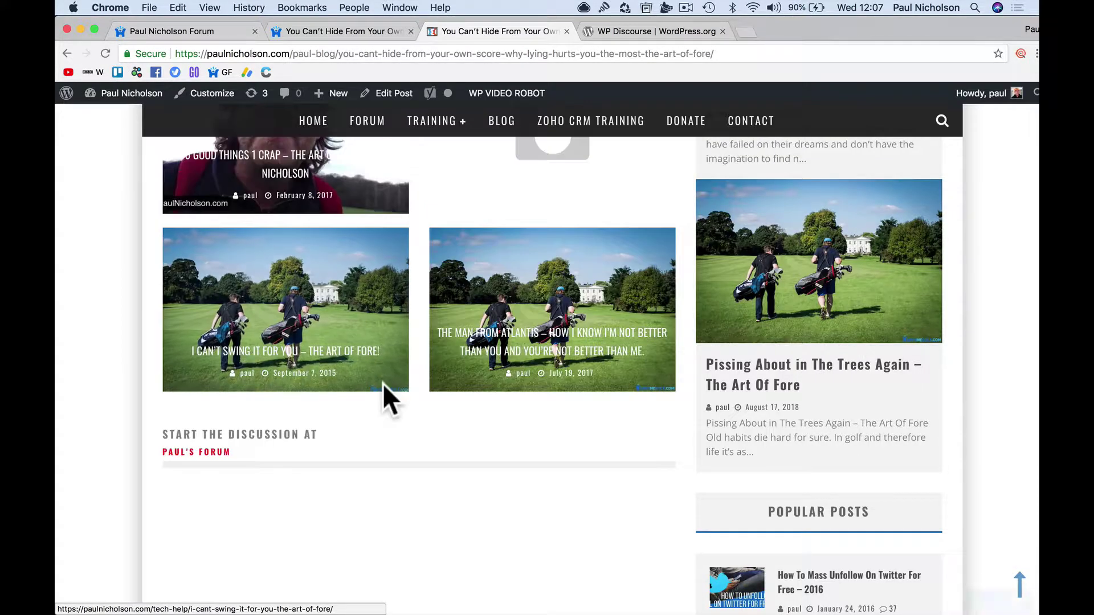
pyautogui.scroll(15, 382, 383)
pyautogui.click(361, 33)
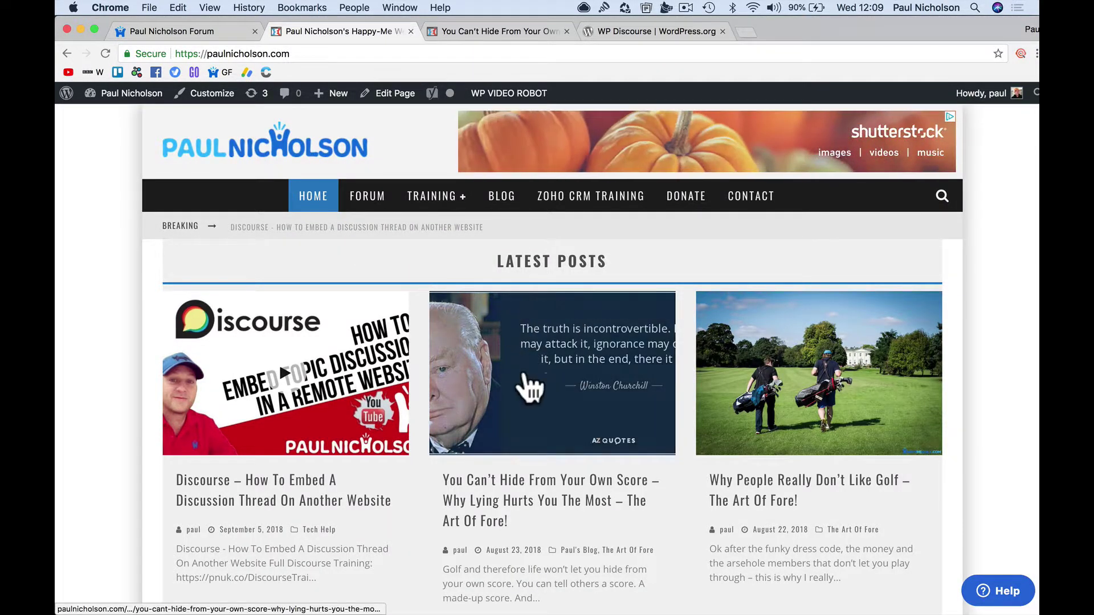
# Glance at the You Can't Hide From Your Own Score post, then open the golf post from the home page
pyautogui.click(577, 325)
pyautogui.scroll(-15, 659, 436)
pyautogui.scroll(15, 658, 436)
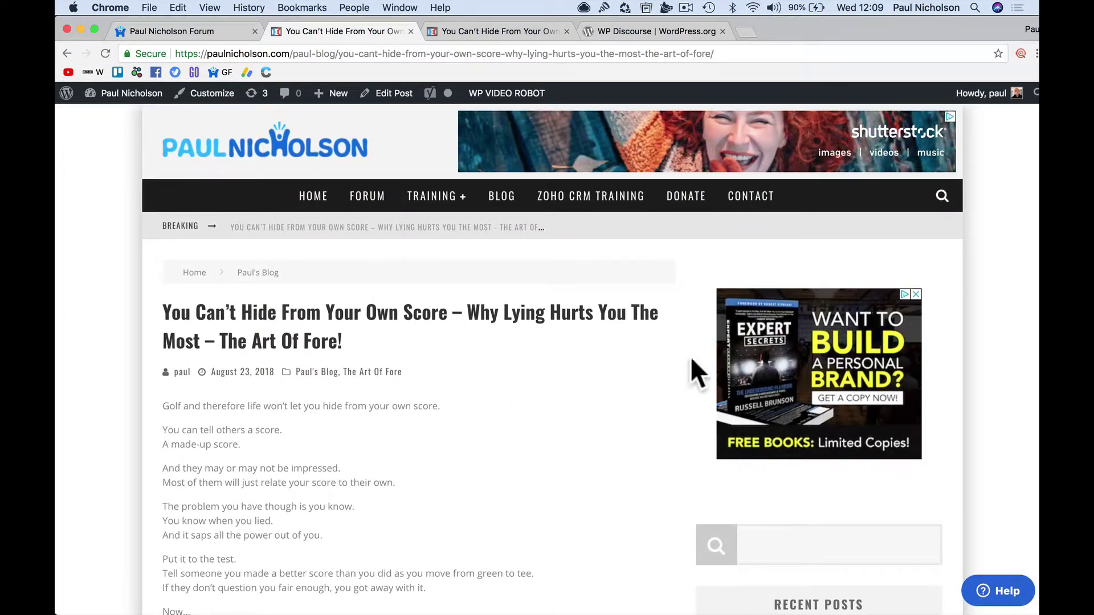
pyautogui.click(315, 196)
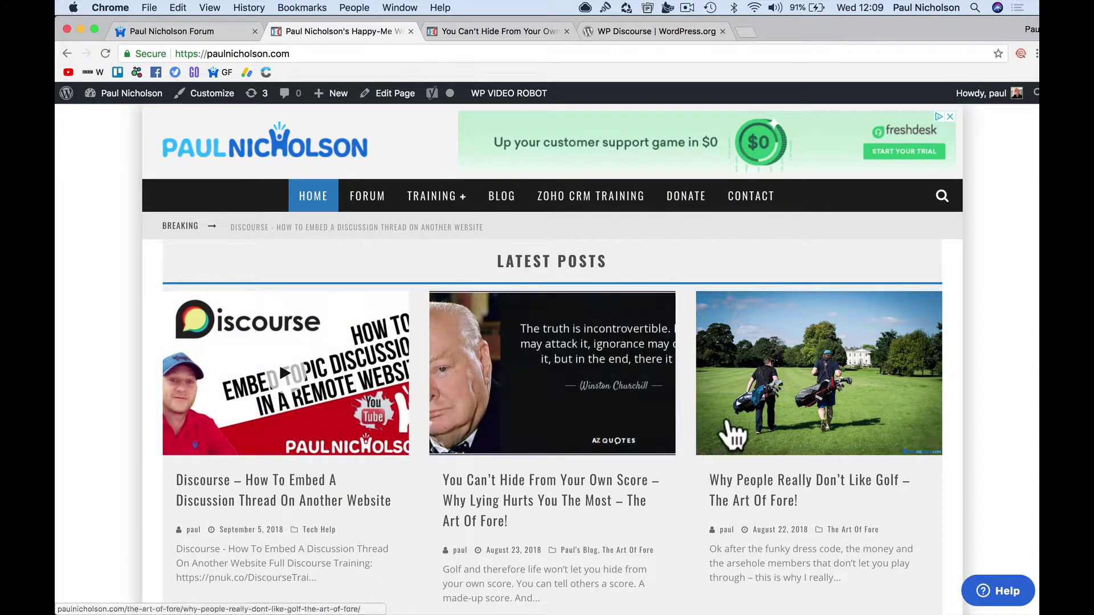
pyautogui.click(763, 418)
pyautogui.scroll(-15, 513, 416)
pyautogui.scroll(-5, 446, 446)
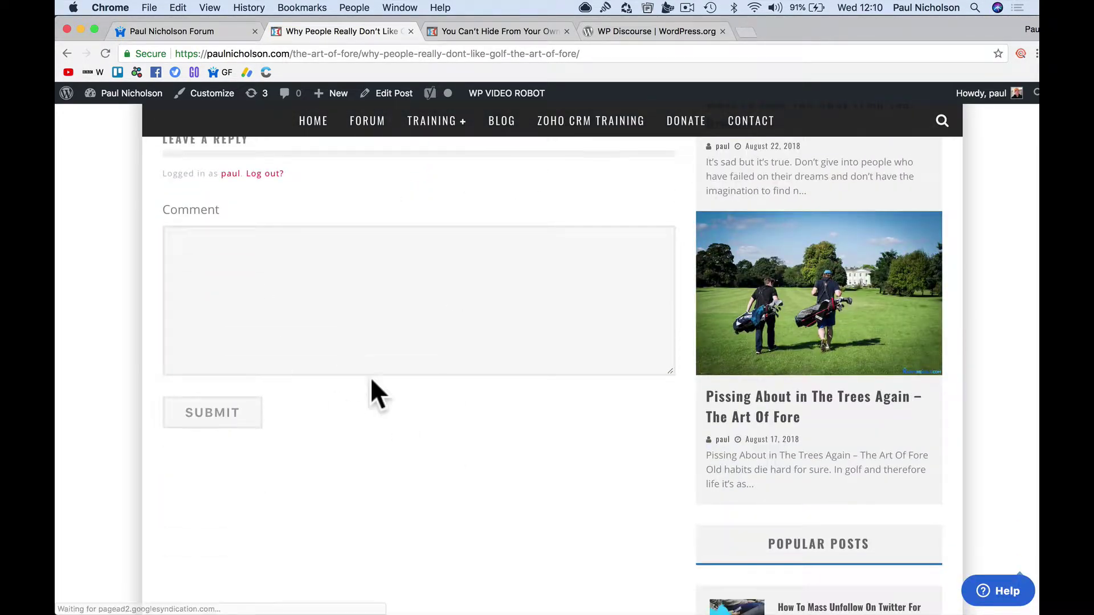
pyautogui.scroll(2, 371, 319)
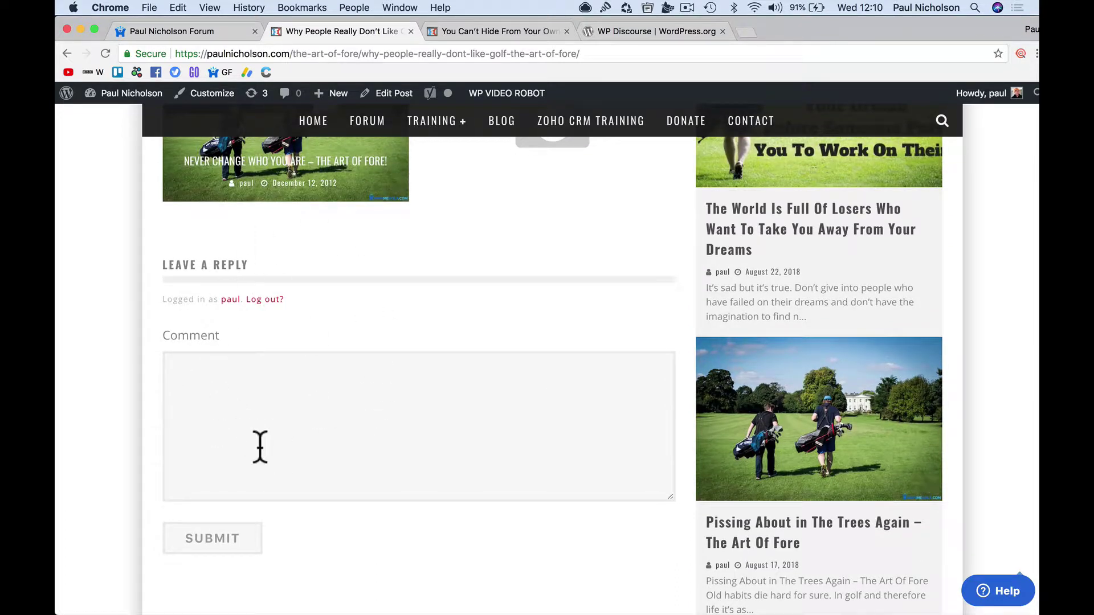
# Update the golf post with Discourse Forum Setup Training as its Discourse category
pyautogui.click(392, 93)
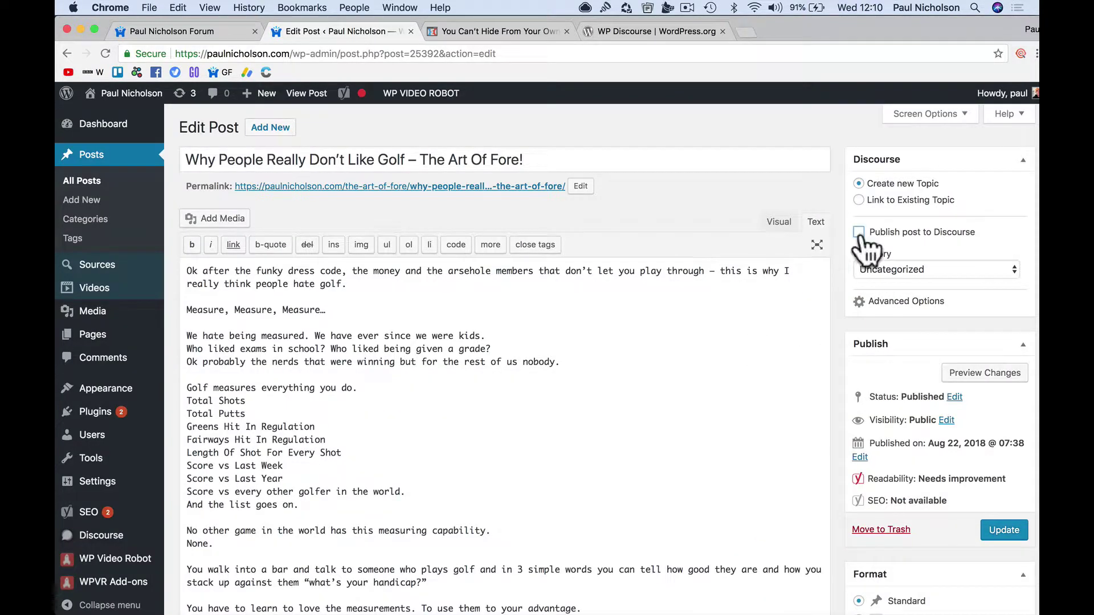
pyautogui.click(876, 269)
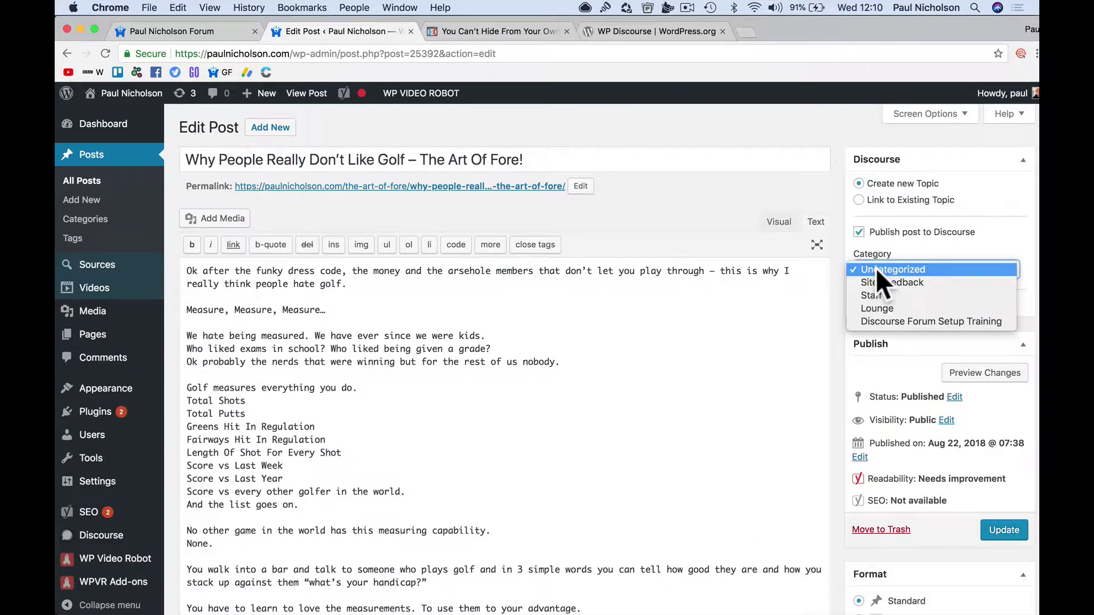
pyautogui.click(878, 322)
pyautogui.click(1008, 528)
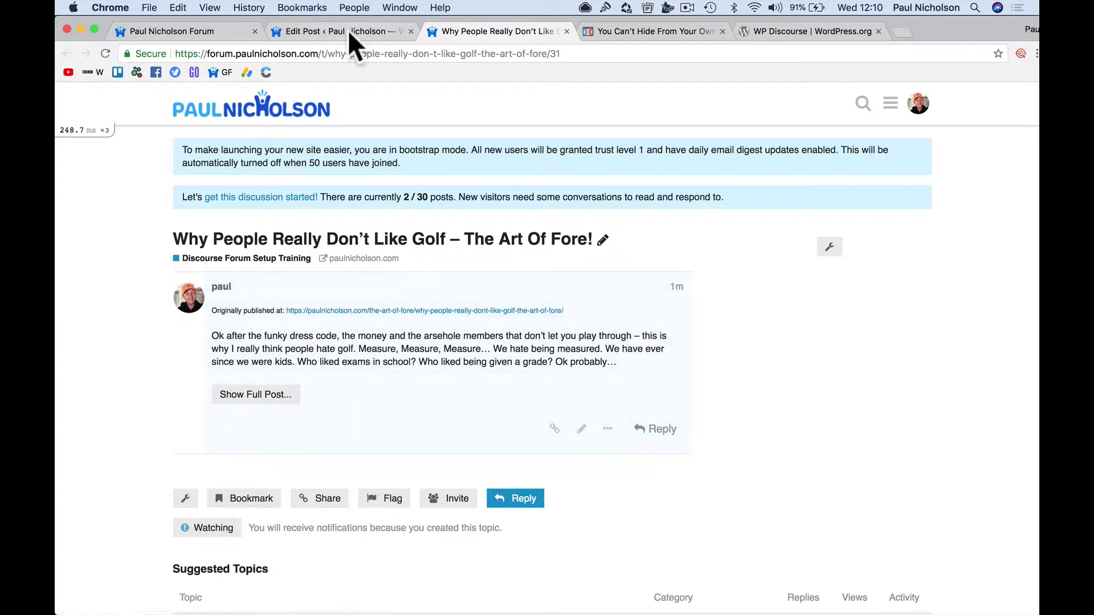
pyautogui.click(348, 30)
# View the updated golf post and a related golfers post, then go back to the home page
pyautogui.click(291, 192)
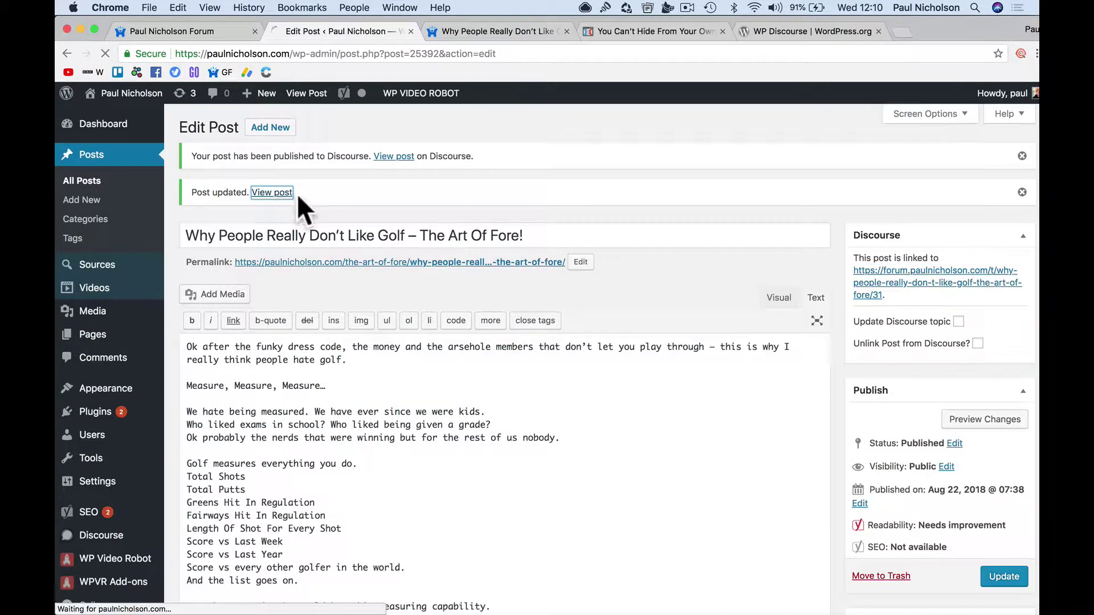
pyautogui.scroll(-15, 342, 232)
pyautogui.scroll(-2, 343, 232)
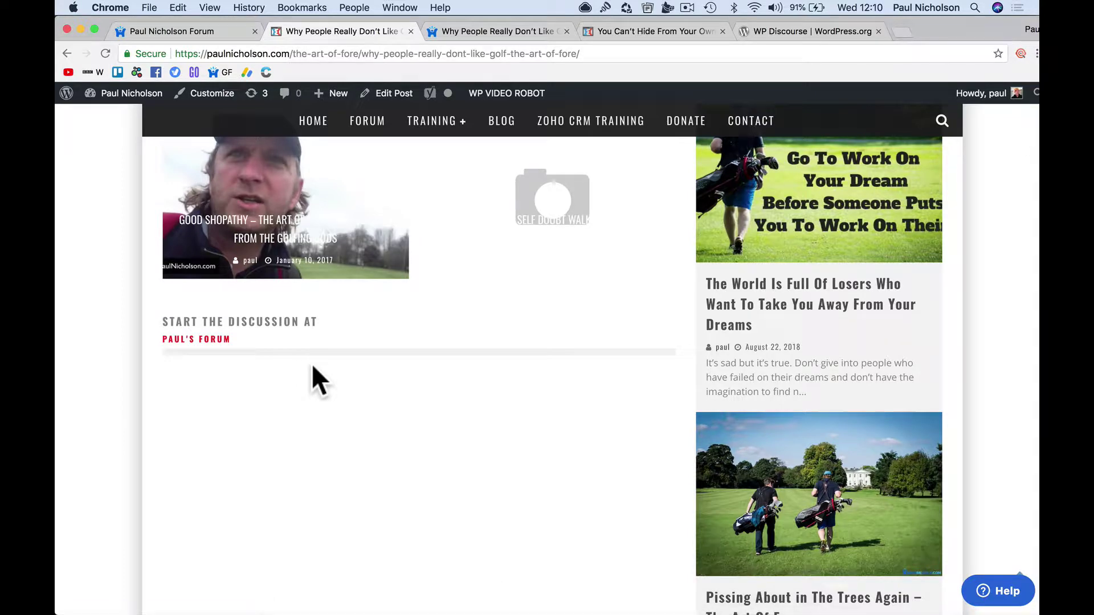
pyautogui.click(790, 466)
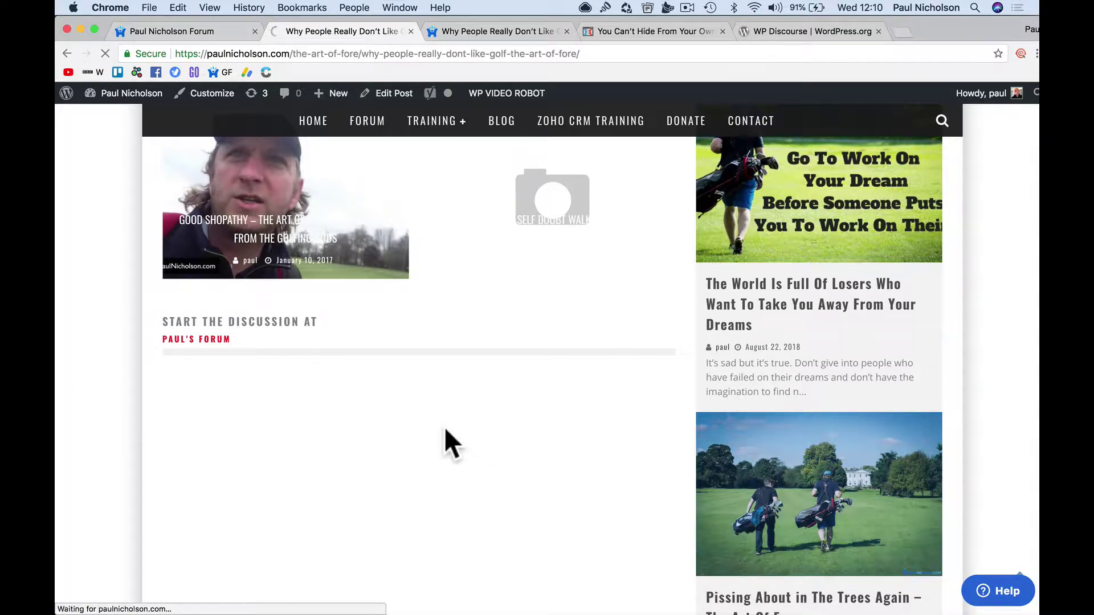
pyautogui.scroll(-10, 444, 428)
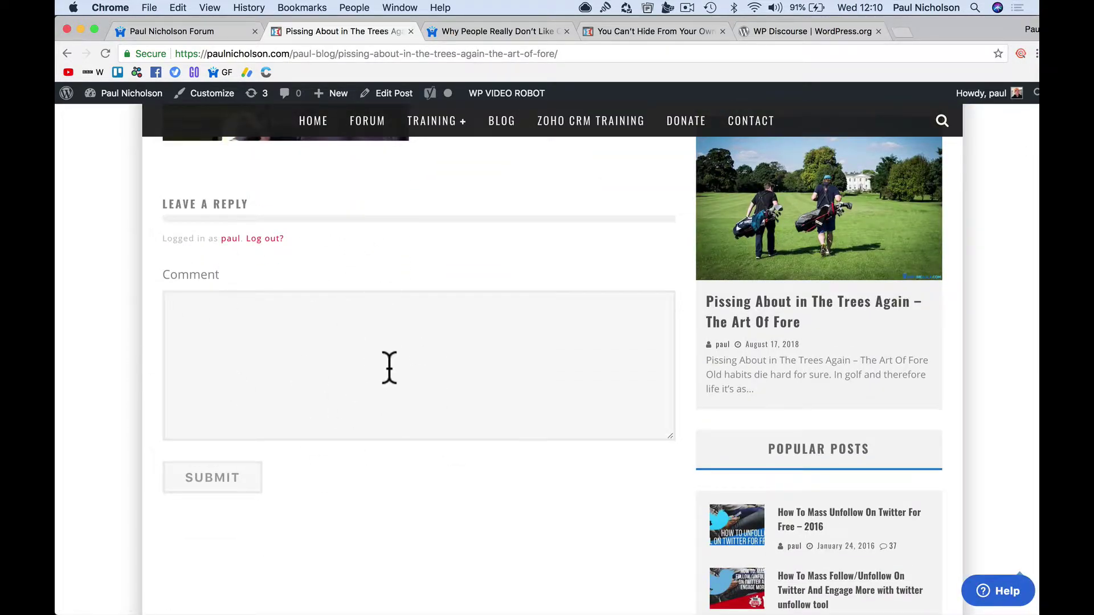
pyautogui.scroll(15, 392, 370)
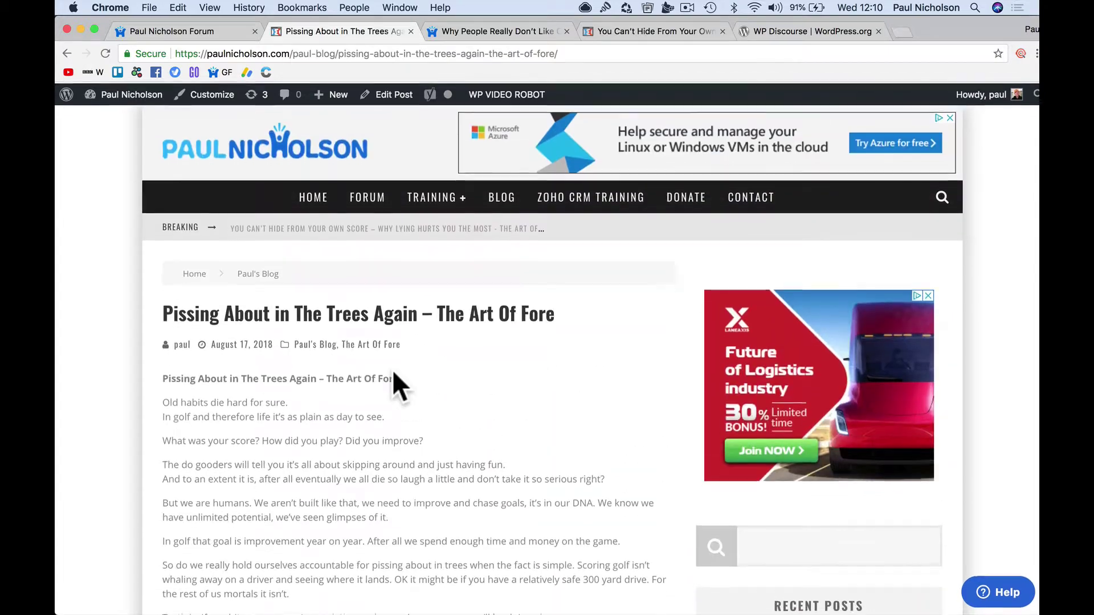
pyautogui.click(278, 150)
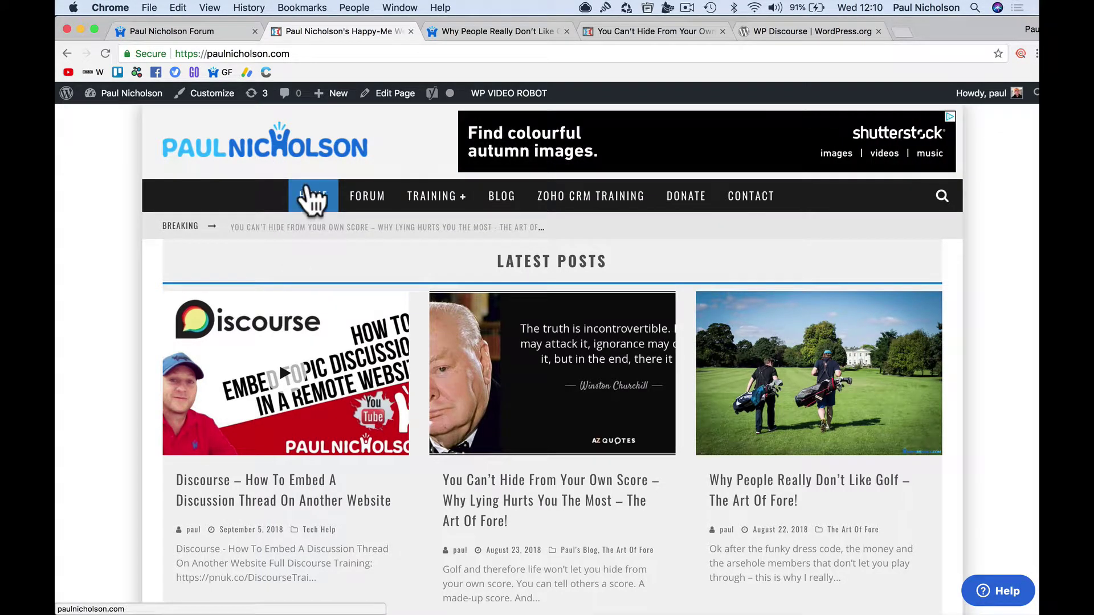
# Publish a post titled 'new post' under Discourse Forum Setup Training and open its forum topic
pyautogui.moveTo(331, 94)
pyautogui.click(342, 120)
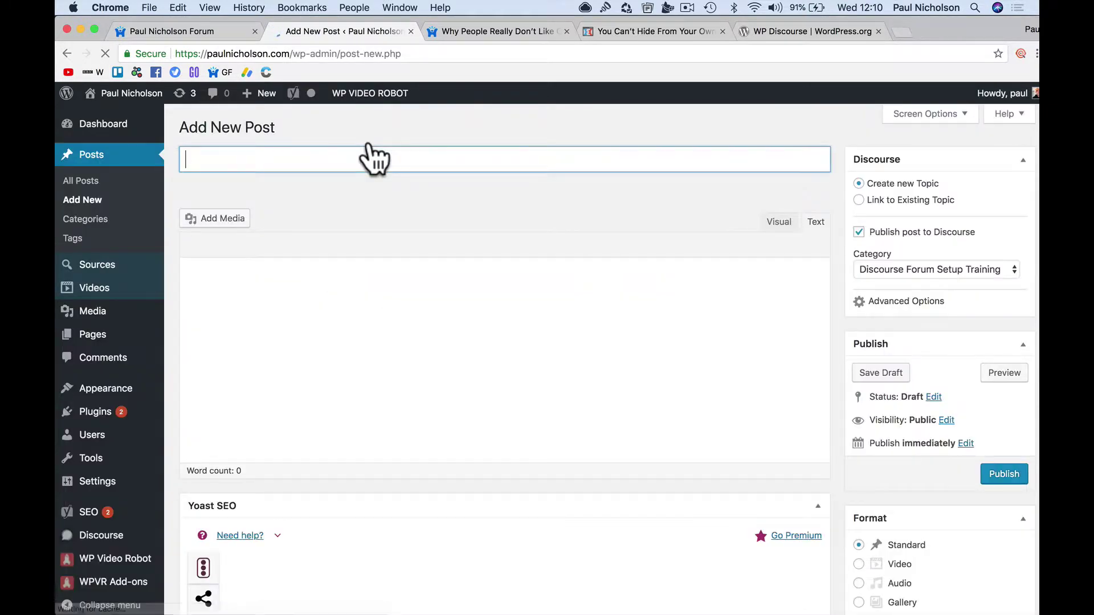
pyautogui.write('new post')
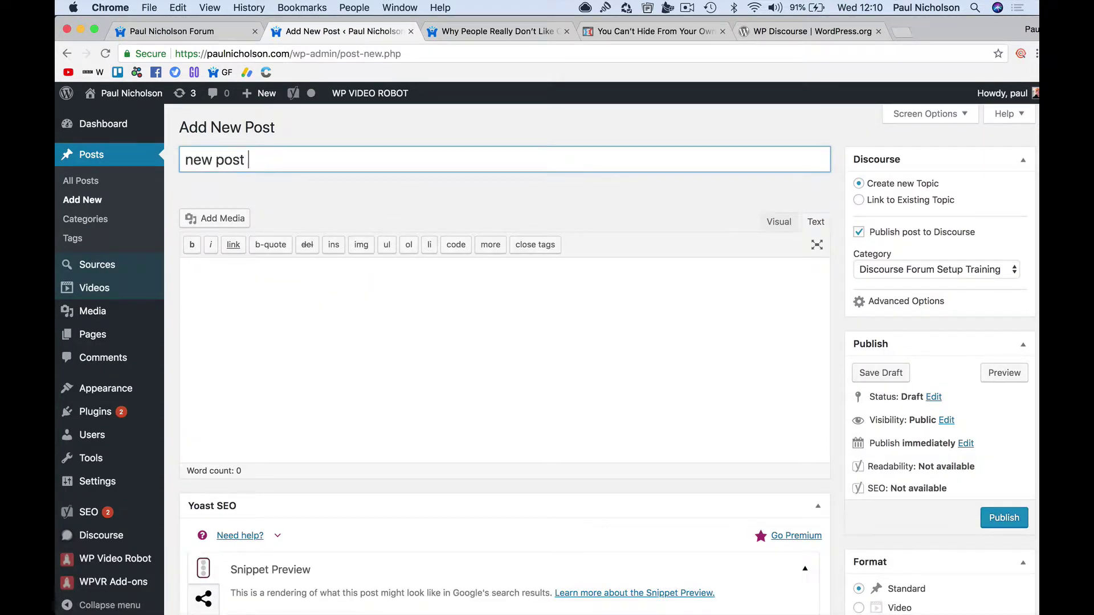
pyautogui.press('Tab')
pyautogui.write('new pos')
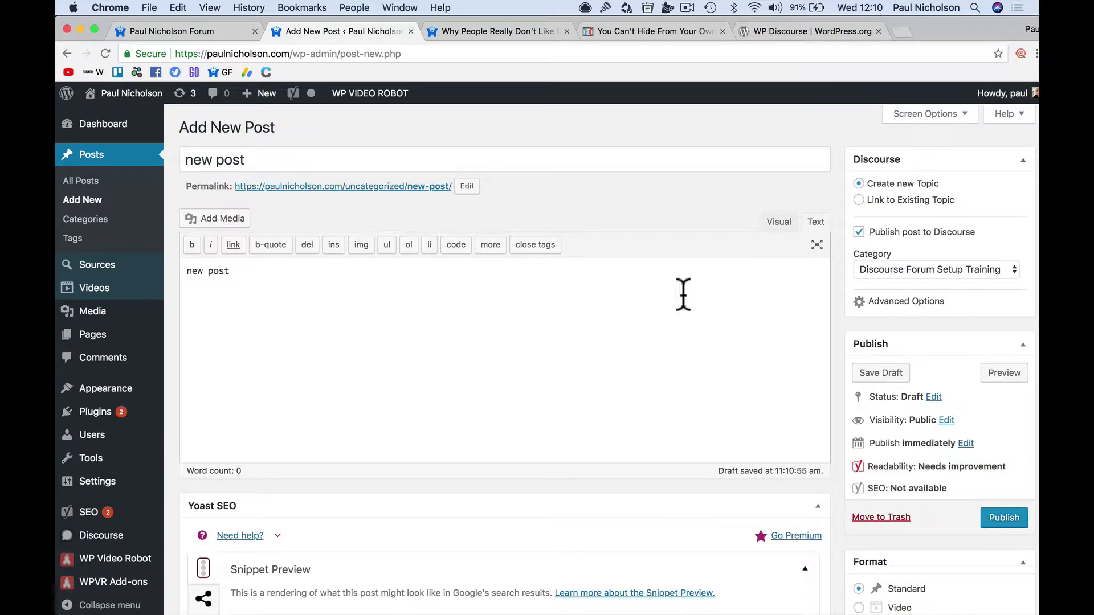
pyautogui.click(952, 262)
pyautogui.click(951, 288)
pyautogui.click(1006, 517)
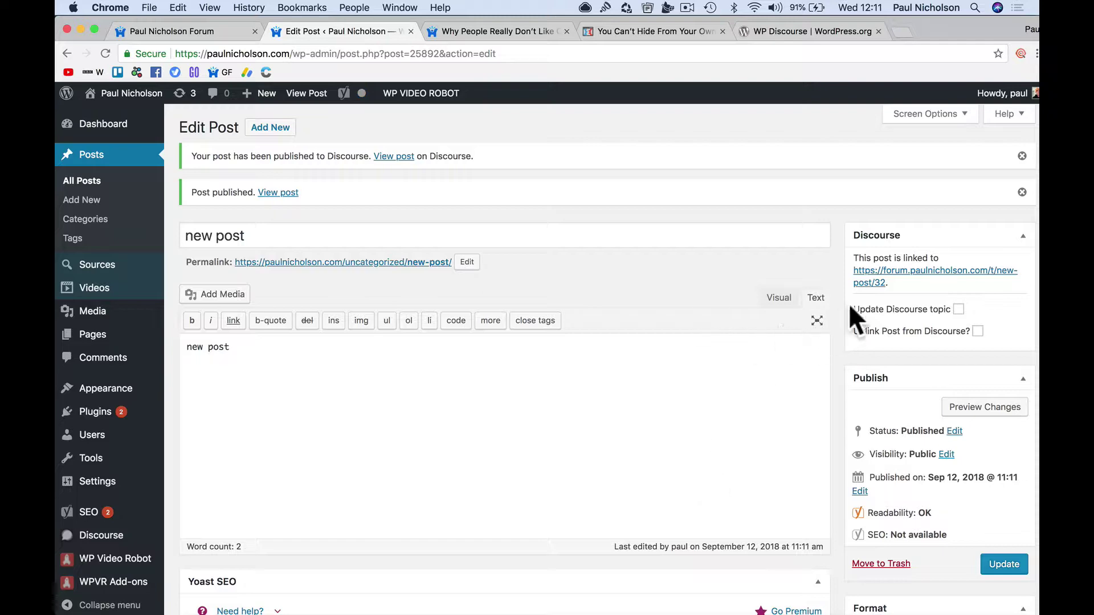
pyautogui.click(870, 273)
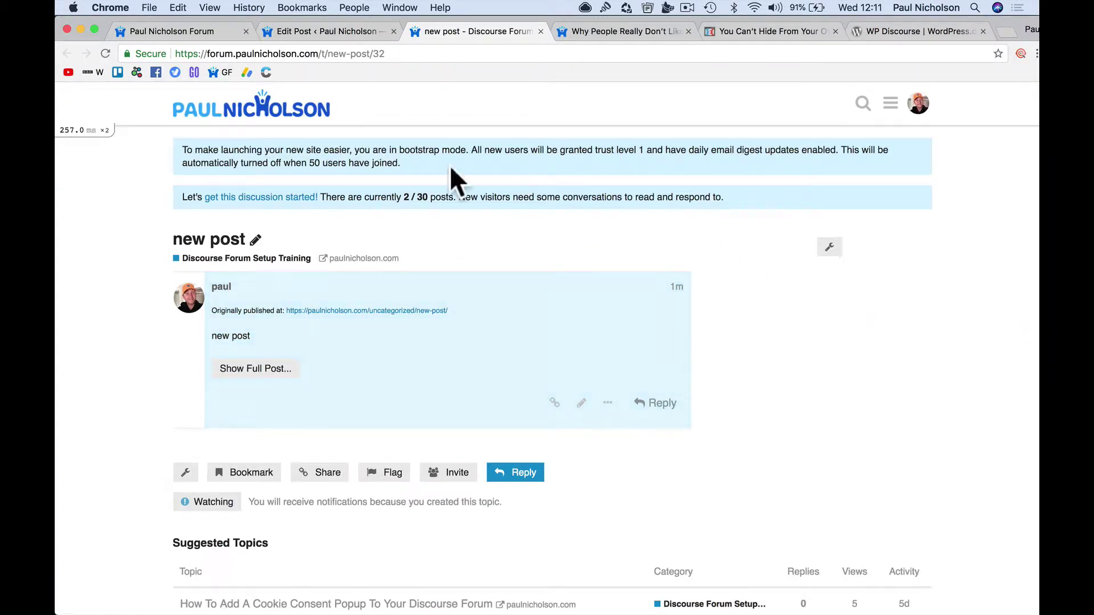
# Open All Users and edit the administrator's own profile, browsing its fields
pyautogui.click(341, 30)
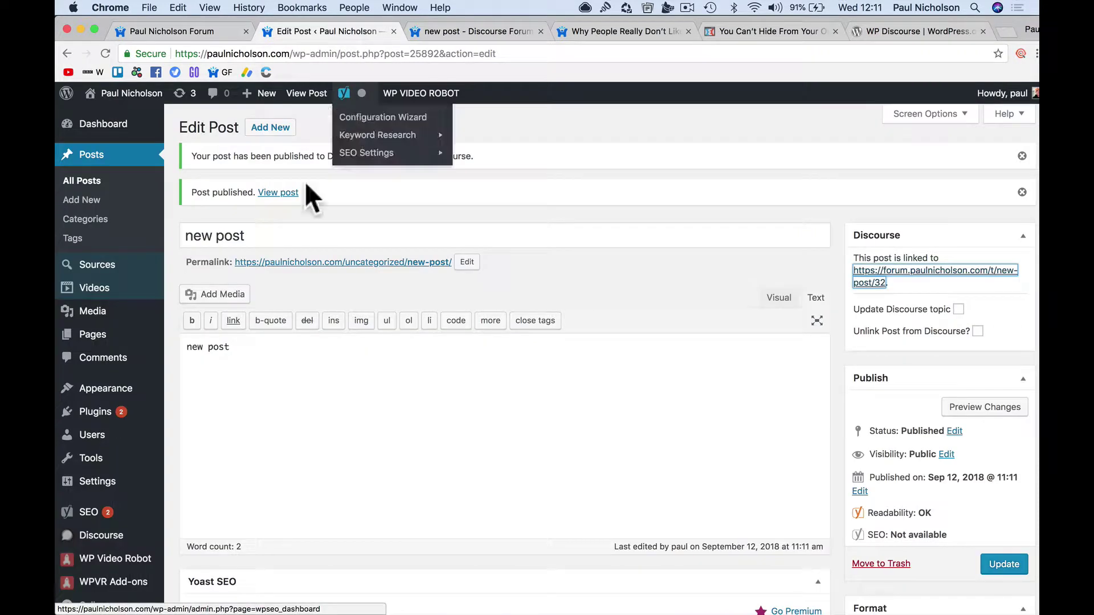
pyautogui.moveTo(161, 443)
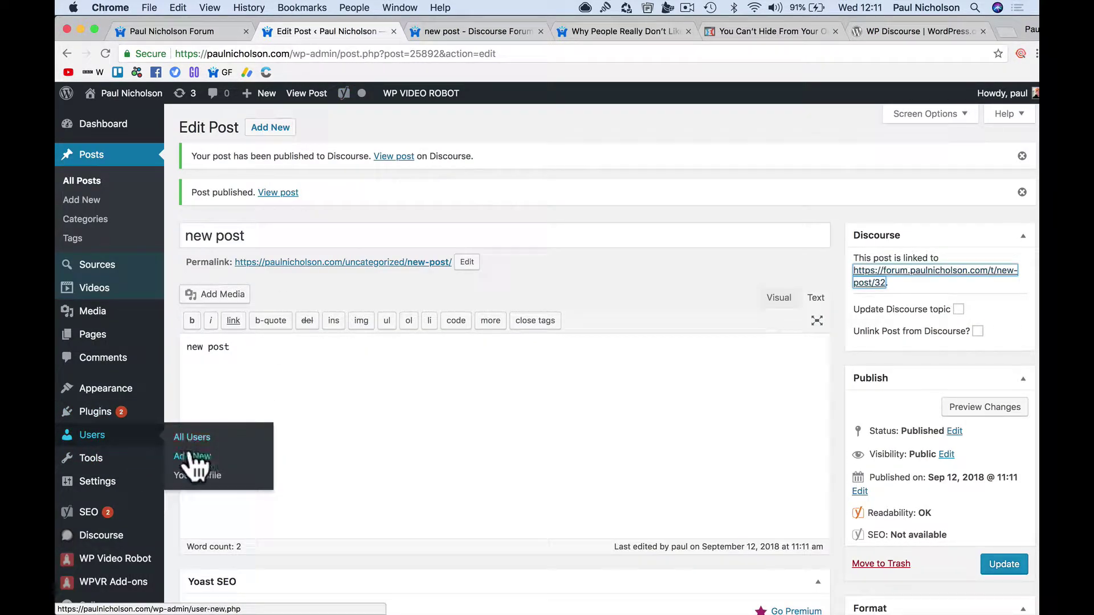
pyautogui.click(200, 440)
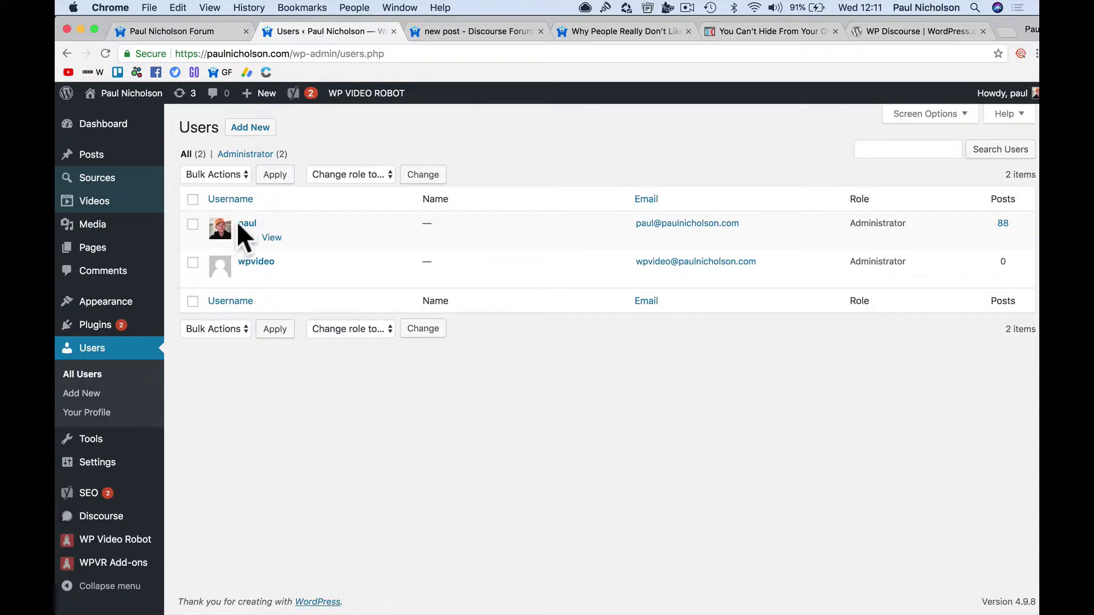
pyautogui.click(245, 236)
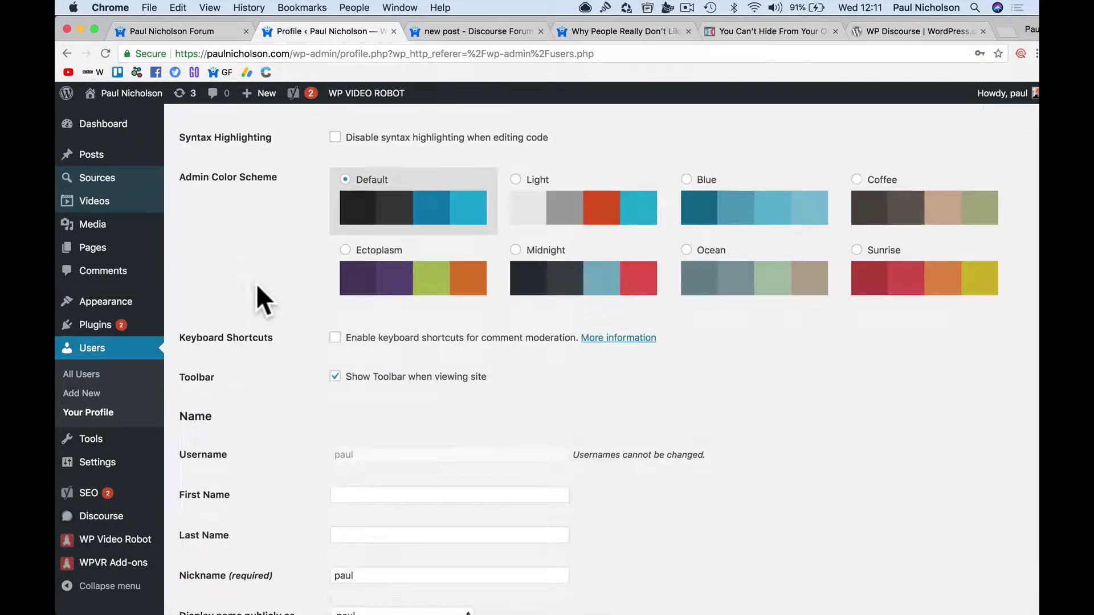
pyautogui.scroll(-10, 257, 288)
pyautogui.scroll(-9, 257, 288)
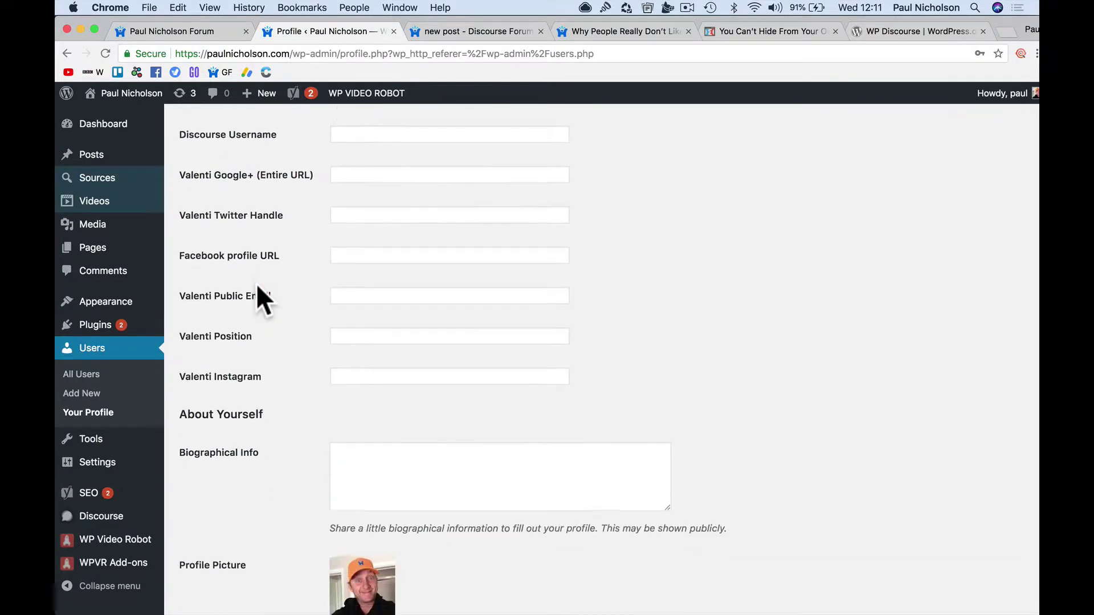
pyautogui.scroll(-8, 258, 287)
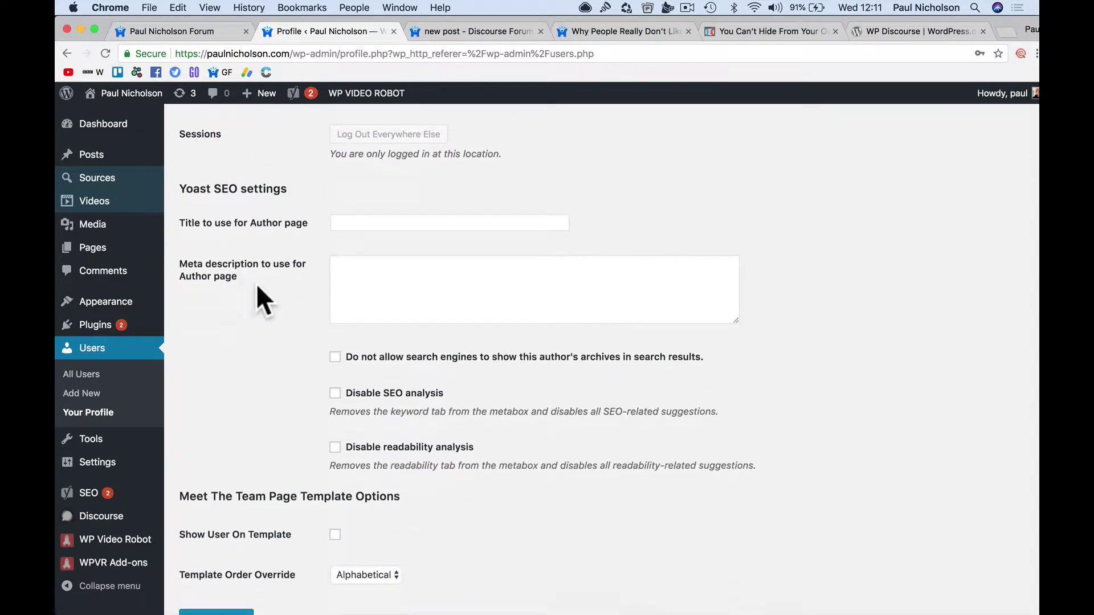
pyautogui.scroll(15, 258, 287)
pyautogui.scroll(8, 257, 287)
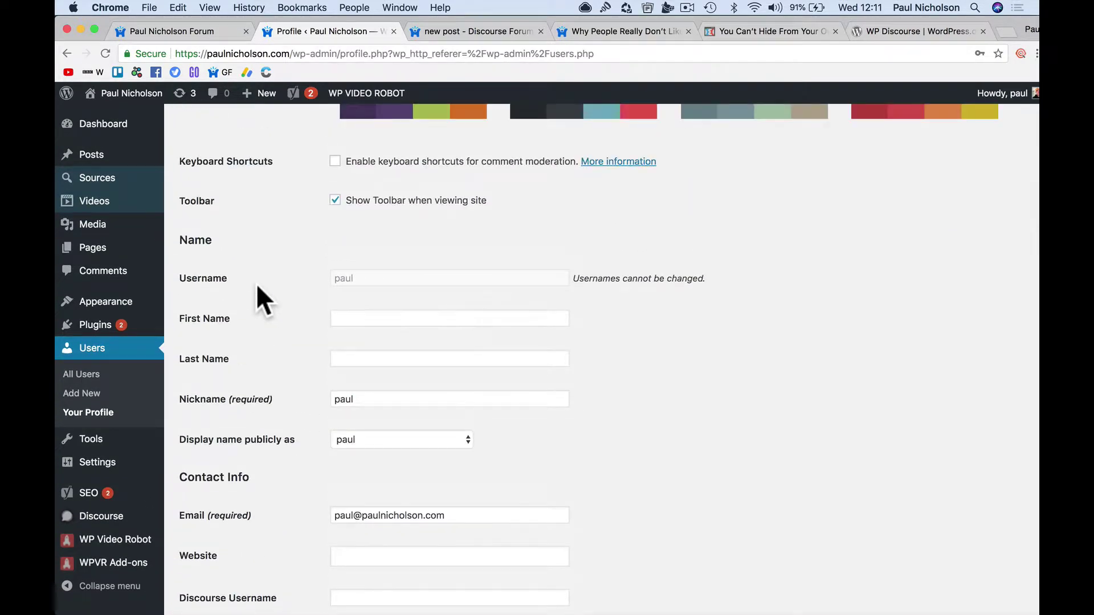
pyautogui.scroll(4, 257, 288)
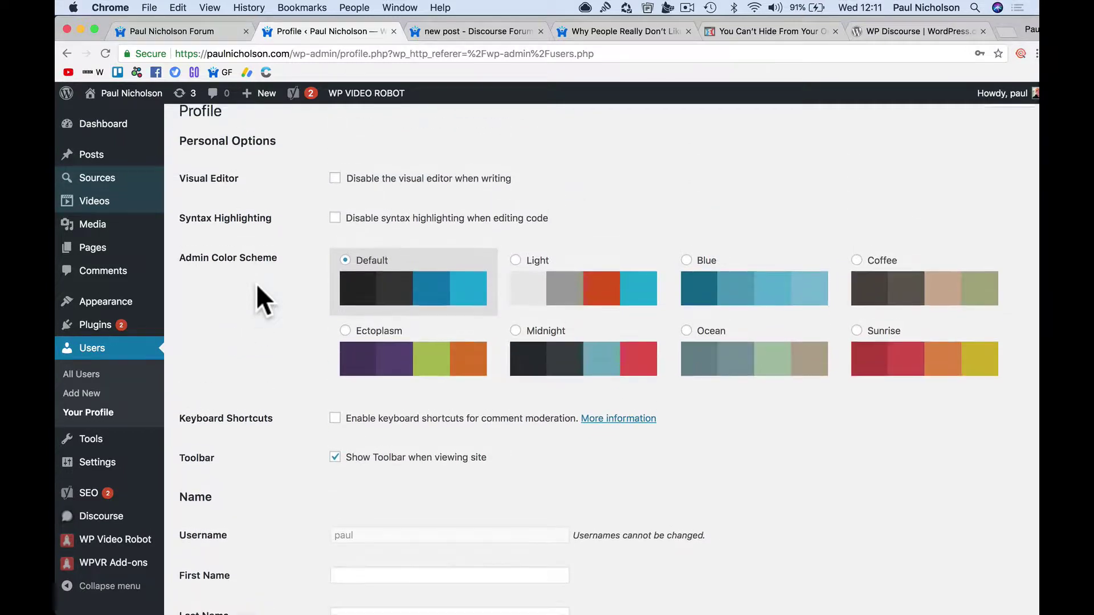
pyautogui.scroll(-6, 258, 288)
pyautogui.scroll(-8, 257, 296)
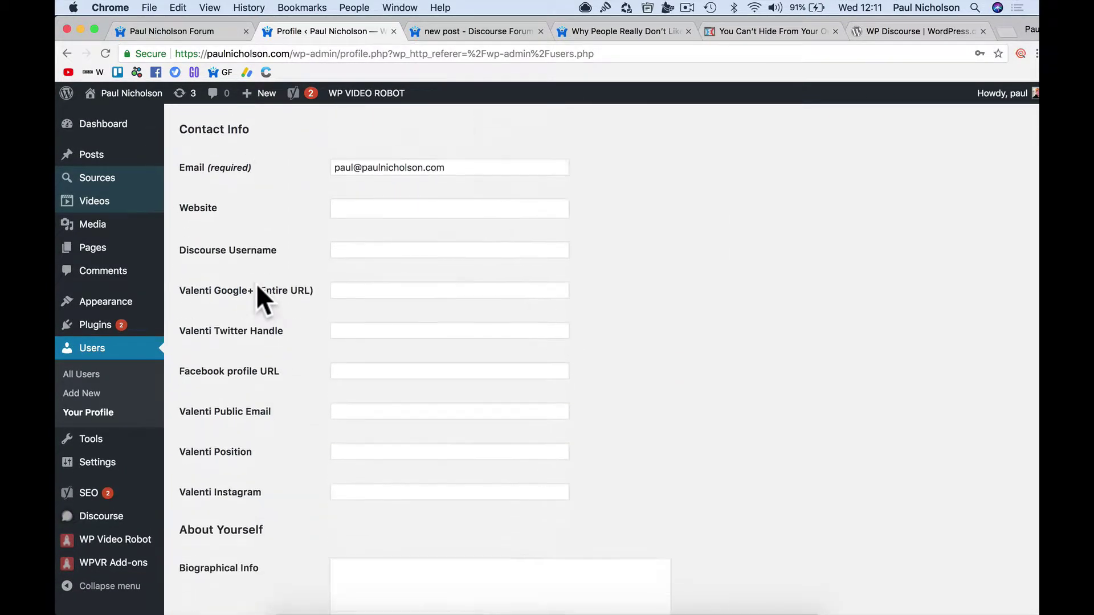
# Return to the administrator's profile via All Users and select the empty Discourse Username field
pyautogui.click(350, 225)
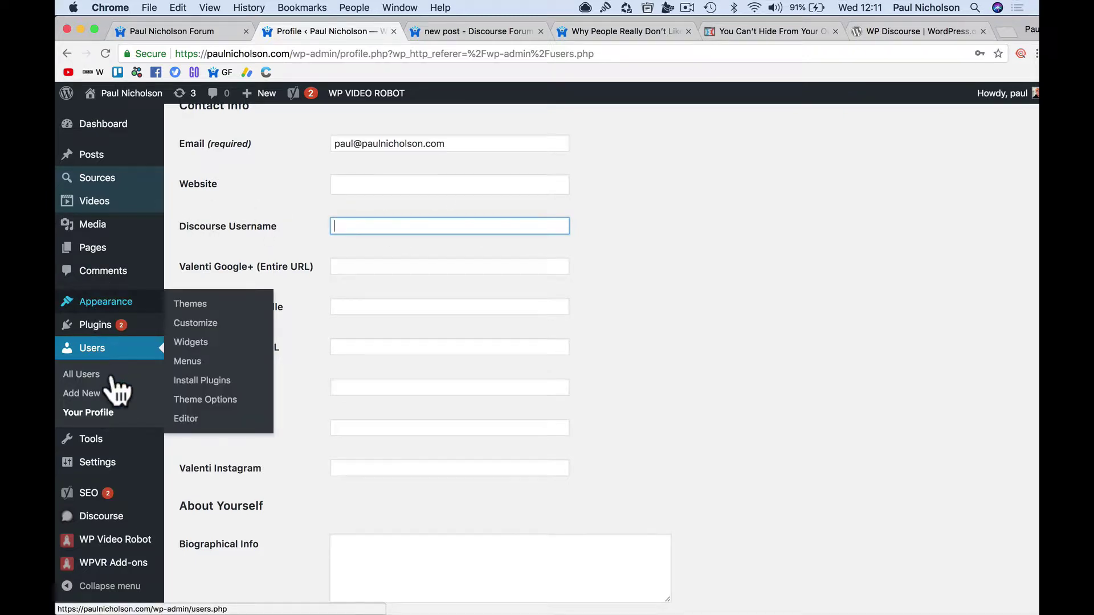
pyautogui.click(91, 394)
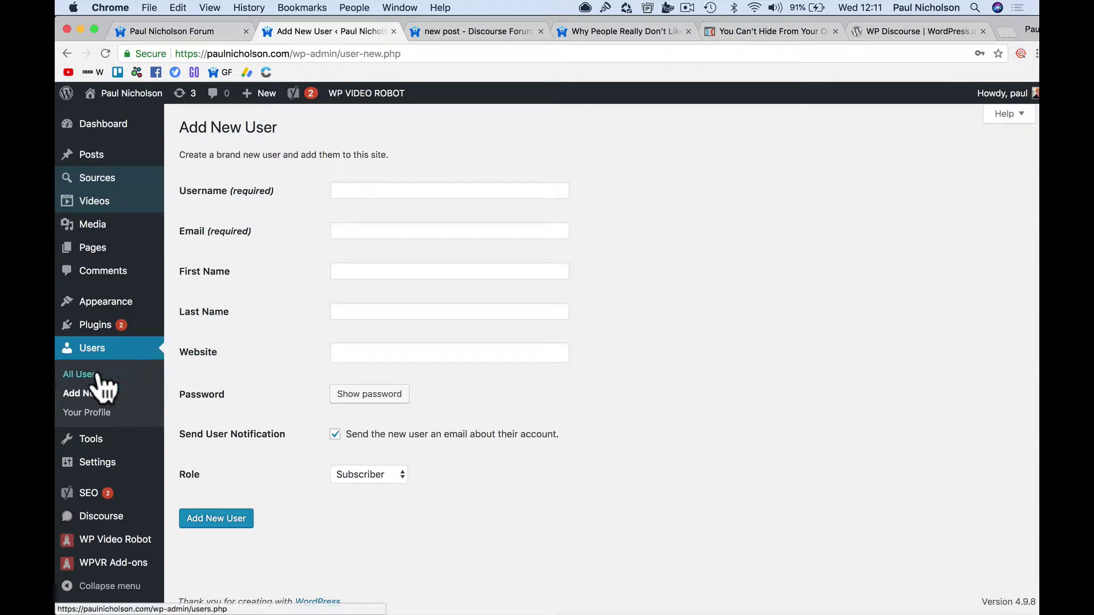
pyautogui.click(81, 374)
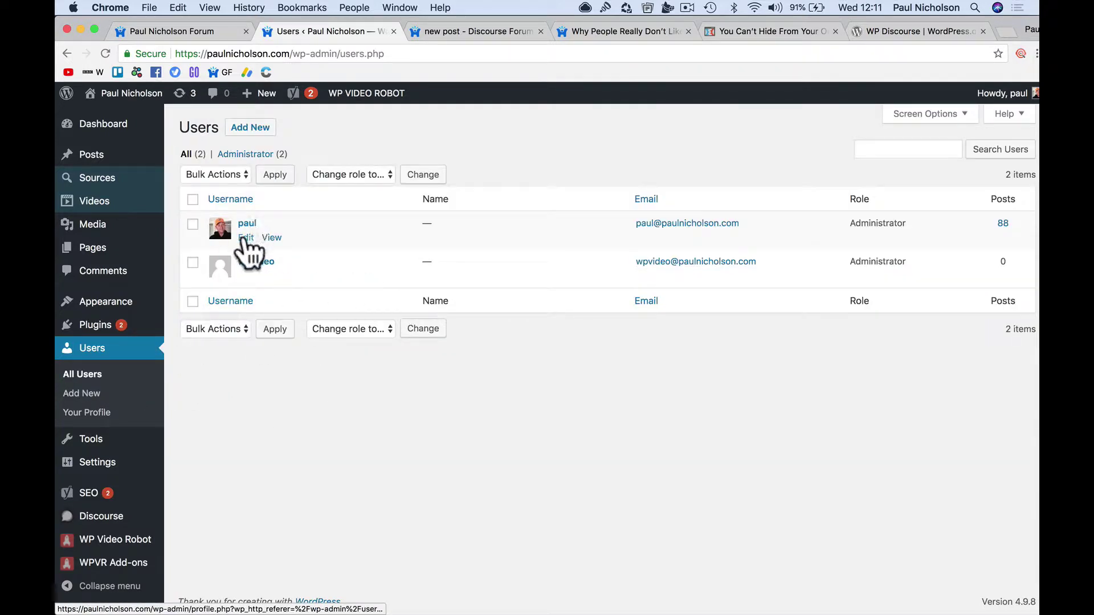
pyautogui.click(246, 238)
pyautogui.scroll(-7, 379, 339)
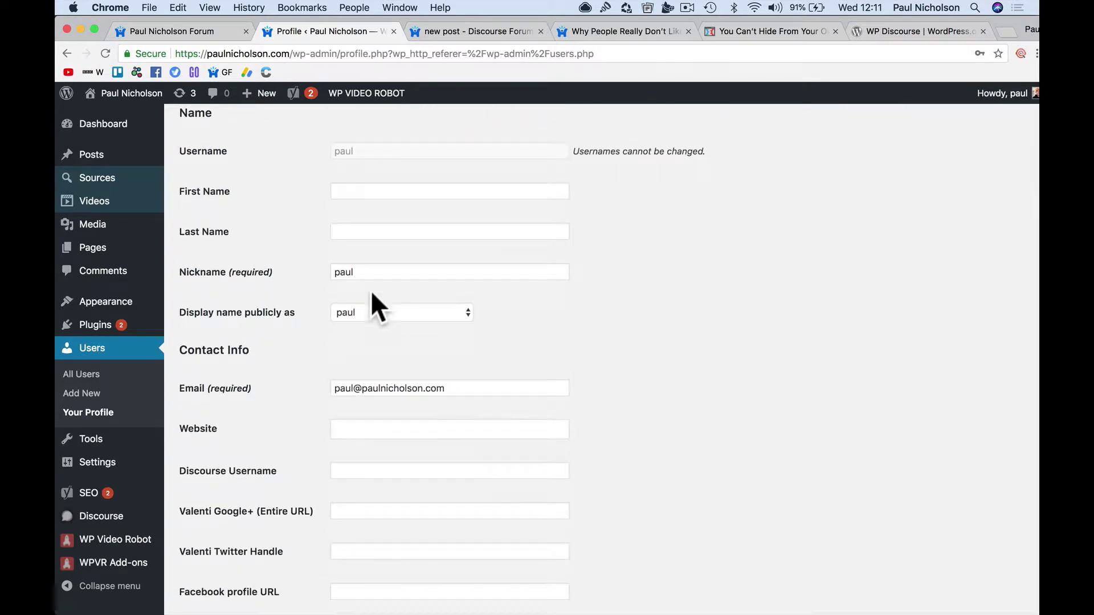
pyautogui.scroll(-3, 371, 364)
pyautogui.scroll(-1, 367, 355)
pyautogui.click(357, 273)
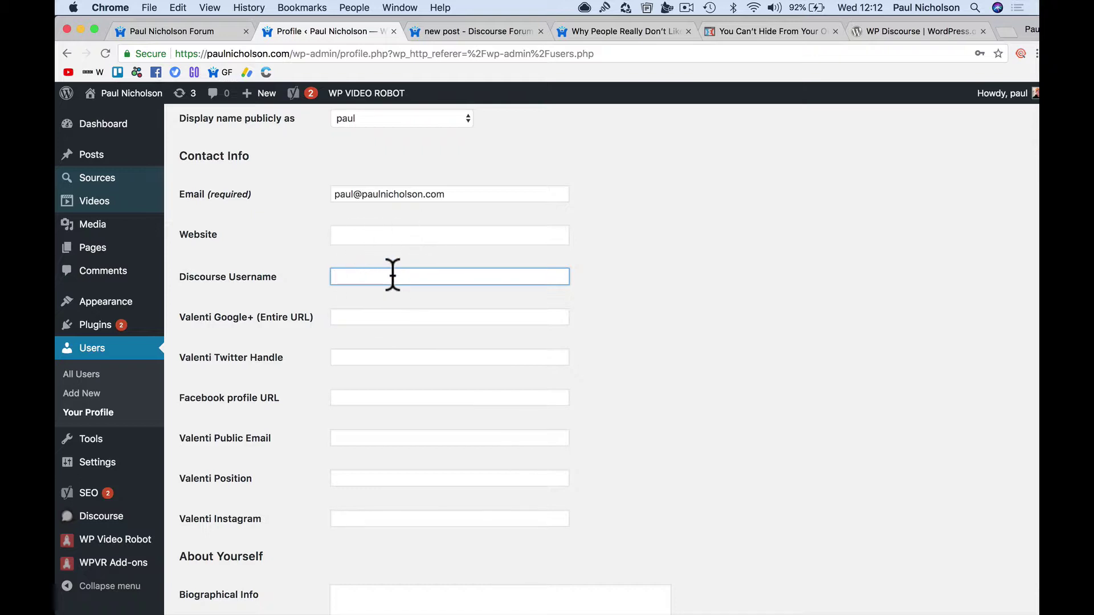
pyautogui.moveTo(114, 517)
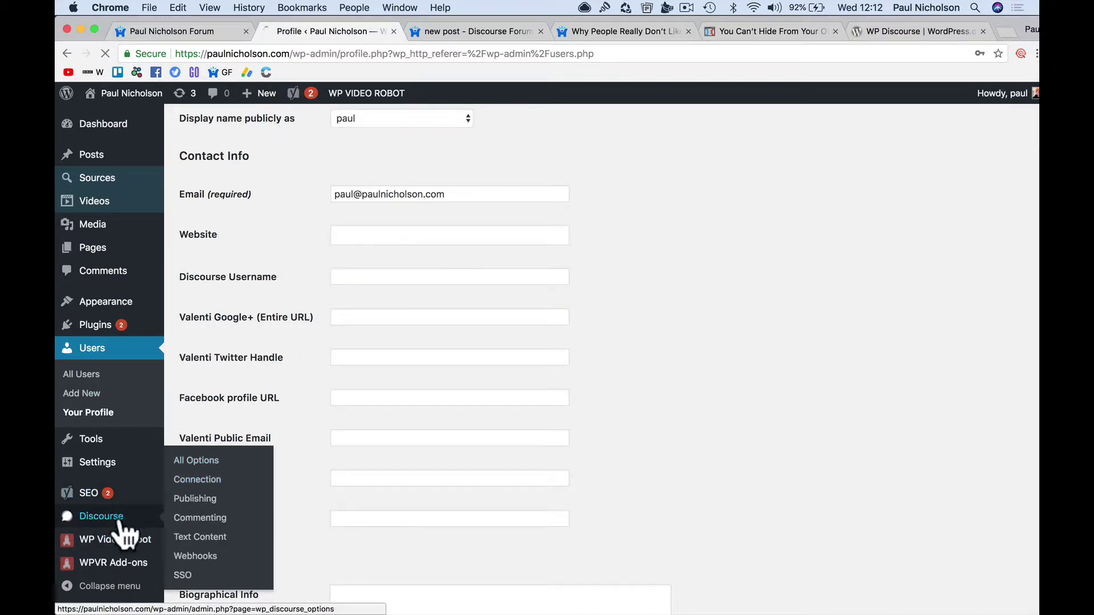
# Open the Discourse Connection settings and select the Publishing Username value
pyautogui.click(201, 482)
pyautogui.scroll(-2, 228, 485)
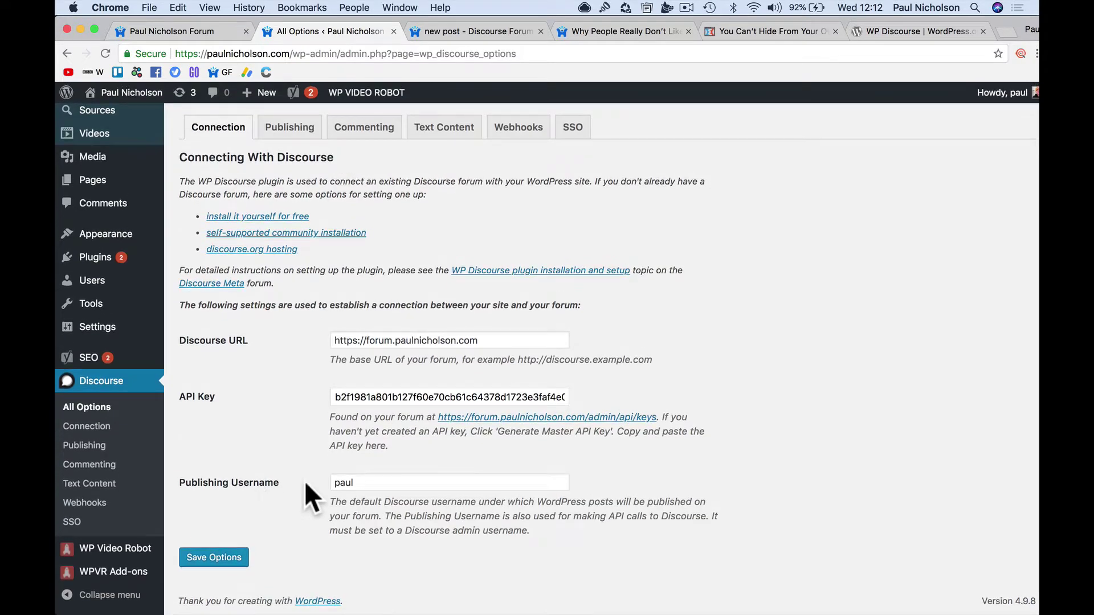
pyautogui.doubleClick(345, 482)
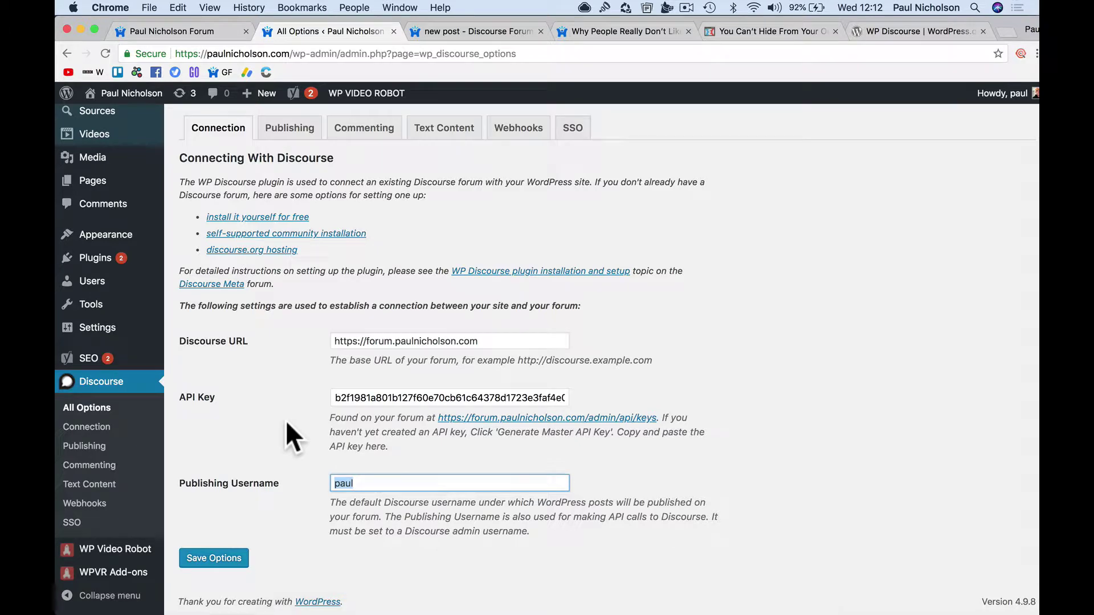
# Enter the forum username in your profile's Discourse Username field, update the profile, and visit the site
pyautogui.moveTo(146, 287)
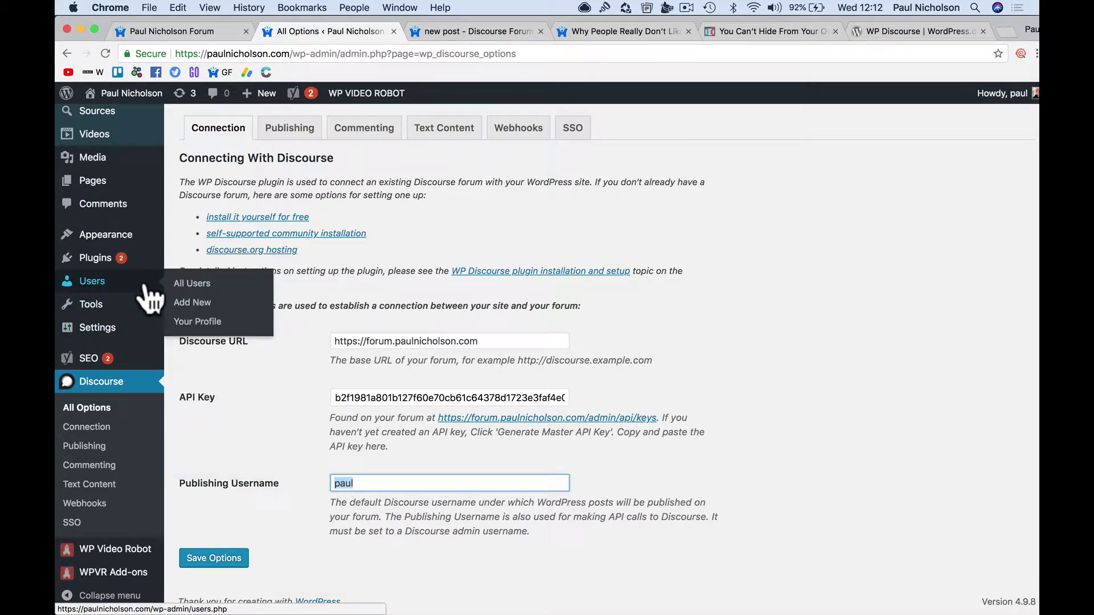
pyautogui.click(212, 323)
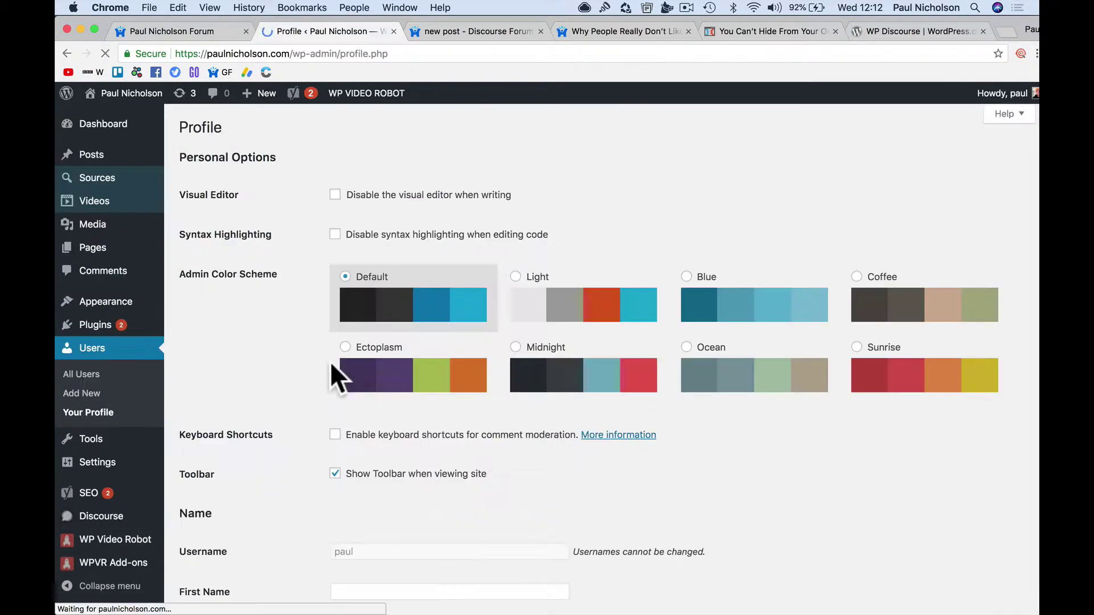
pyautogui.scroll(-8, 371, 399)
pyautogui.scroll(-3, 367, 387)
pyautogui.click(357, 306)
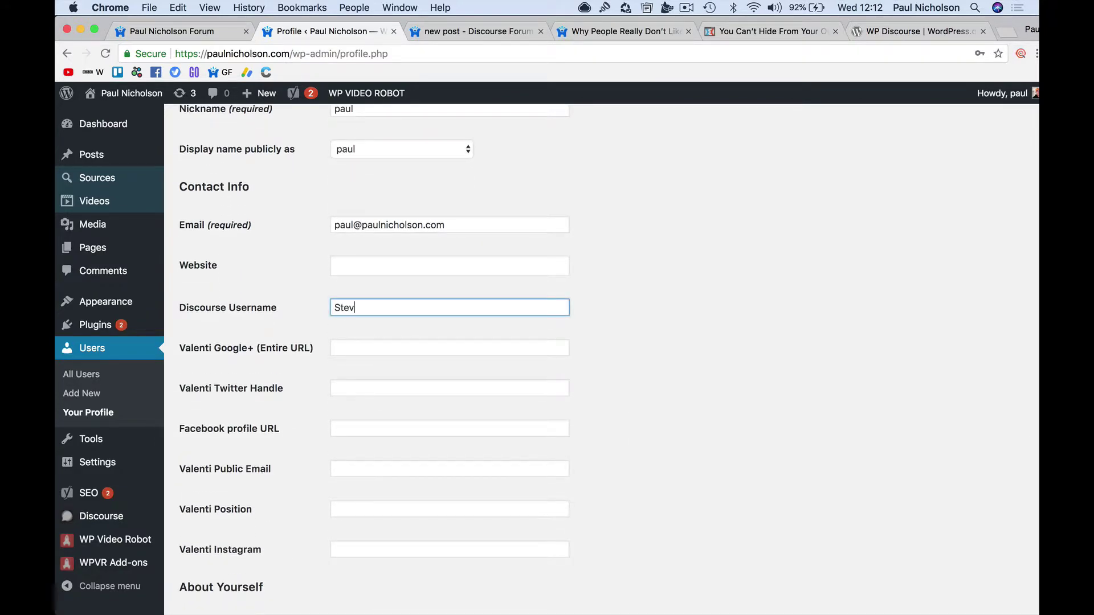
pyautogui.scroll(-15, 267, 484)
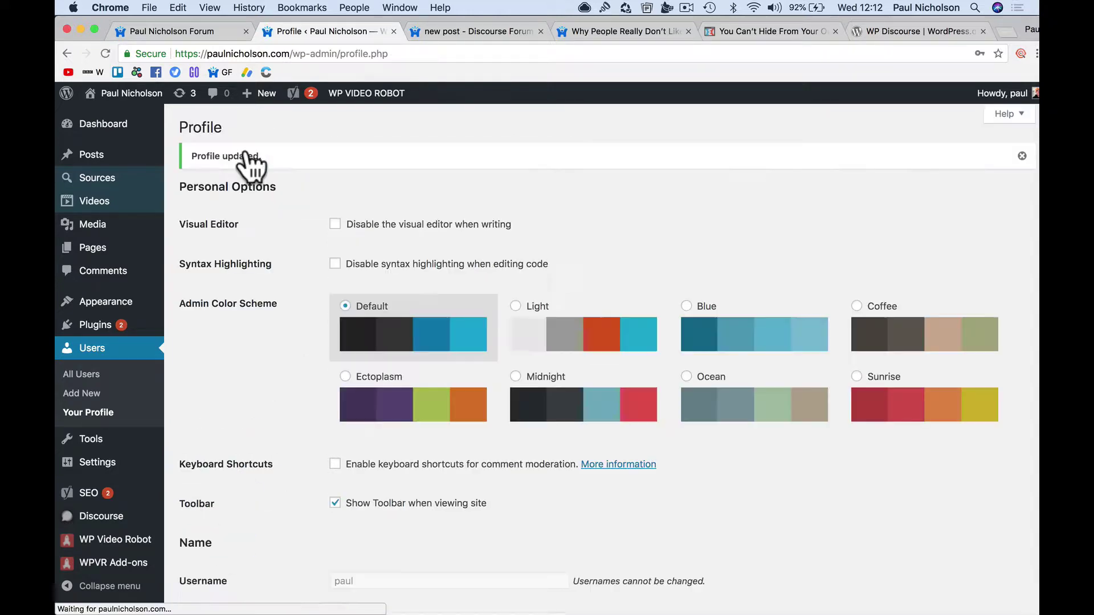
pyautogui.click(149, 117)
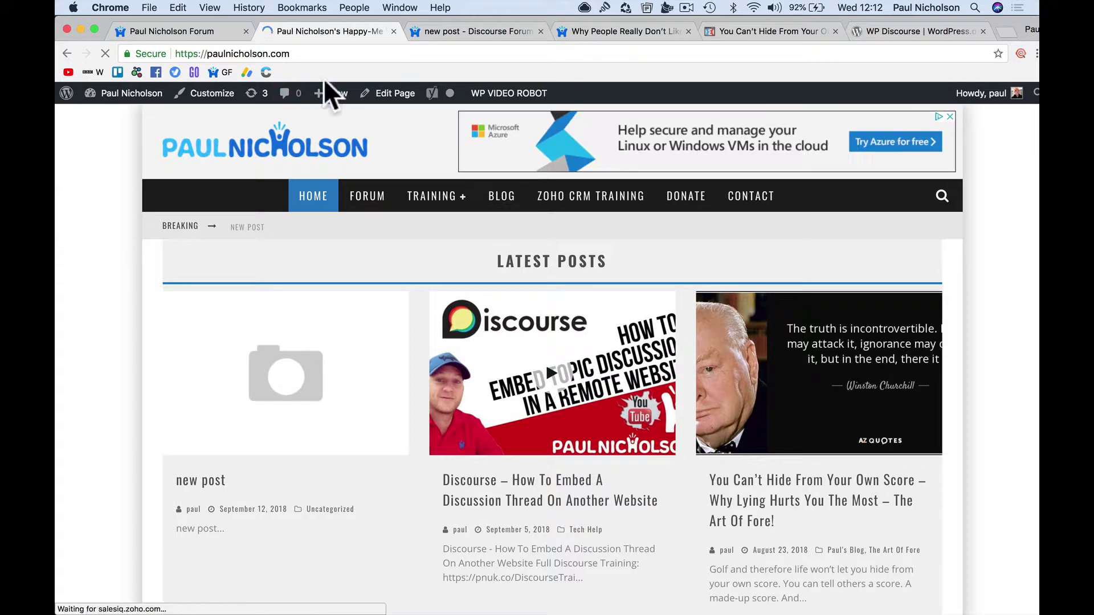
# Publish a post titled 'New Post 2' with the body text 'New Post 2'
pyautogui.moveTo(333, 93)
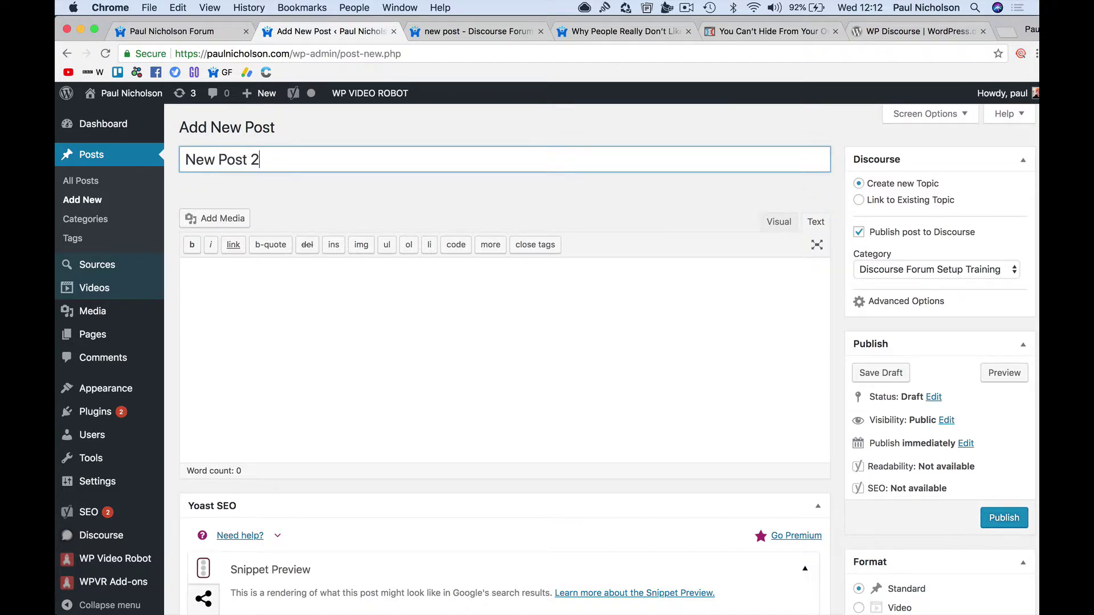
pyautogui.press('Tab')
pyautogui.write('New P')
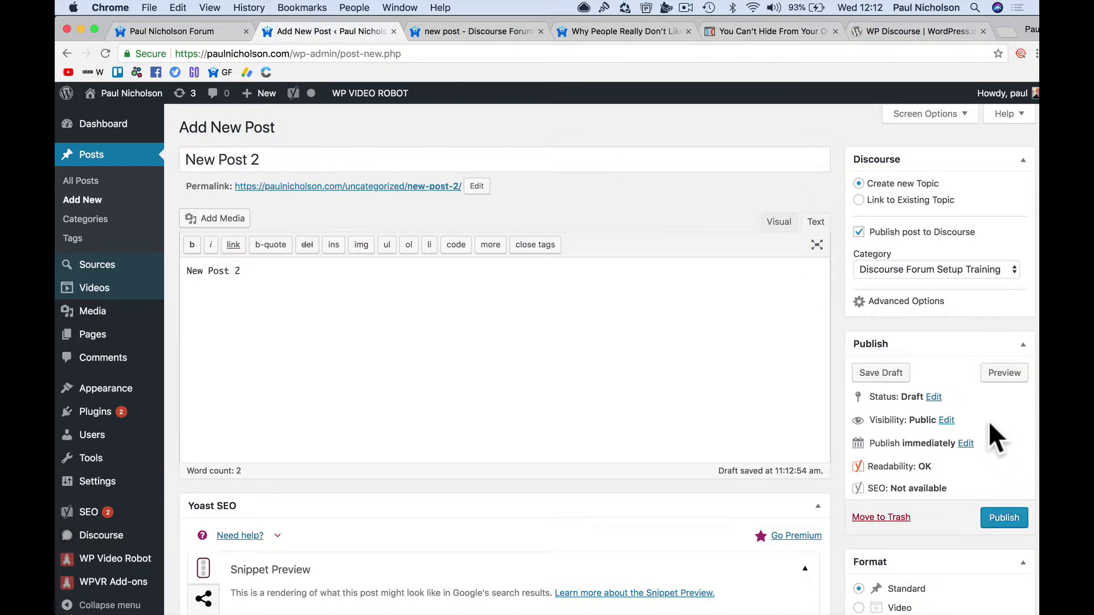
pyautogui.click(988, 518)
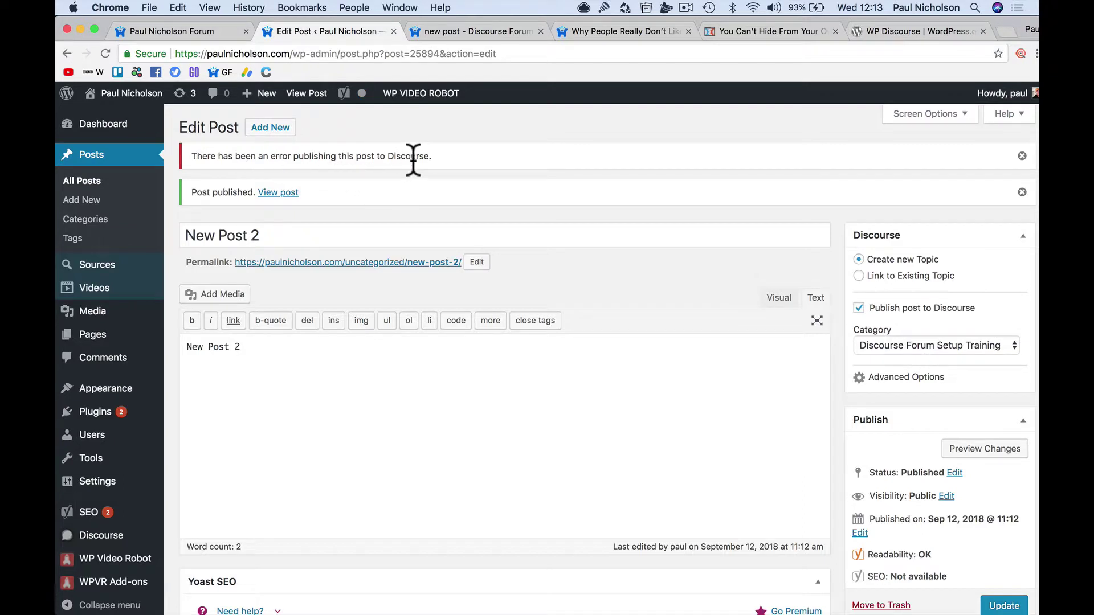
pyautogui.moveTo(126, 441)
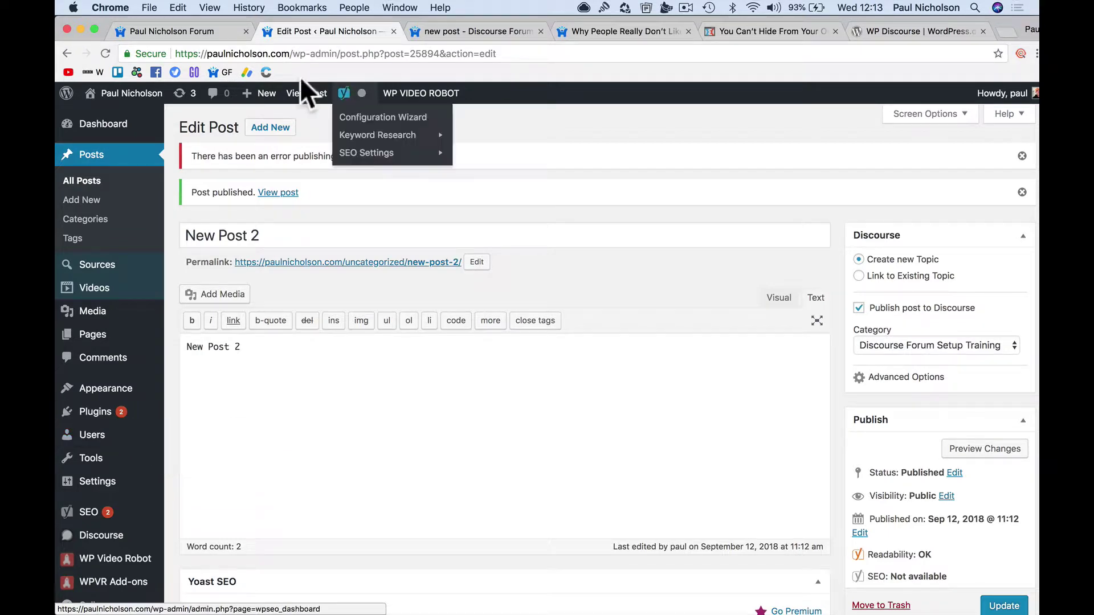
# Check the forum's categories for the new topic, then return to the WordPress editor
pyautogui.click(188, 32)
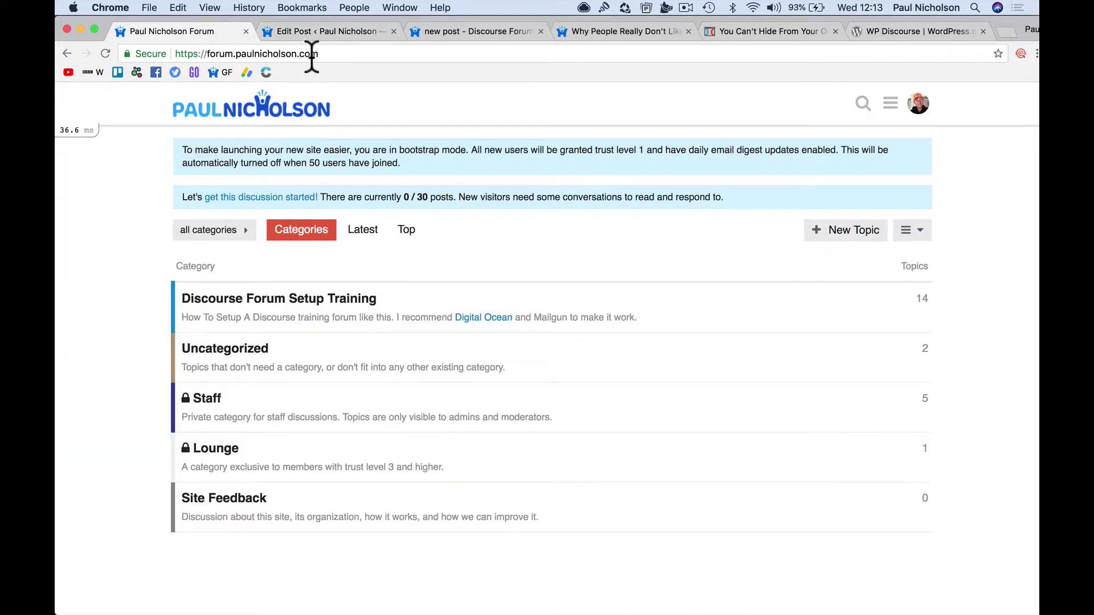
pyautogui.click(319, 32)
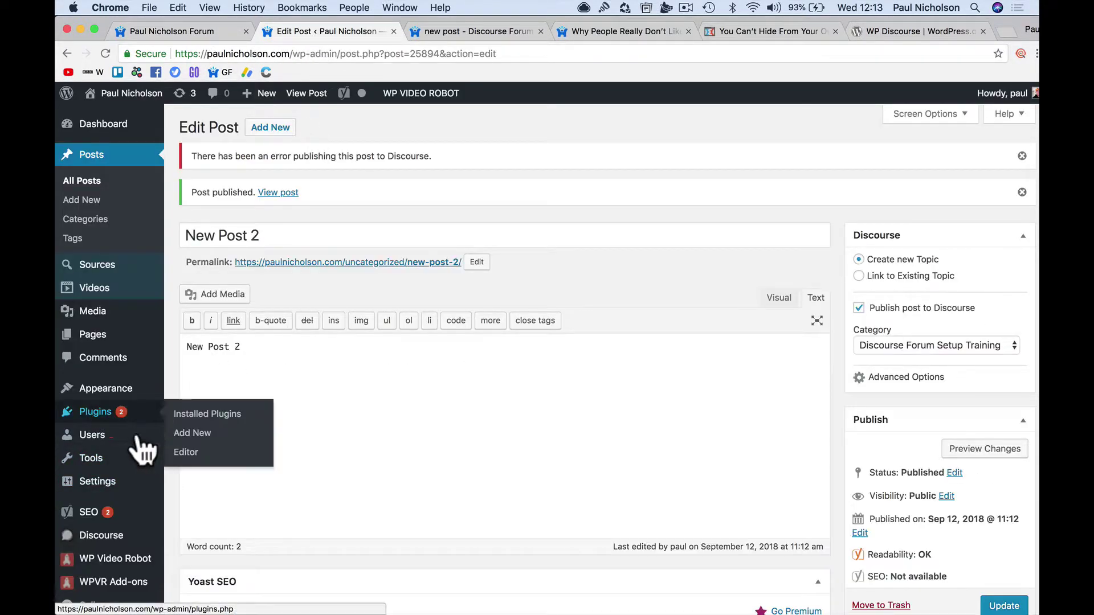
# Review the Nickname and Discourse Username fields on your user profile
pyautogui.moveTo(161, 538)
pyautogui.moveTo(117, 447)
pyautogui.click(185, 476)
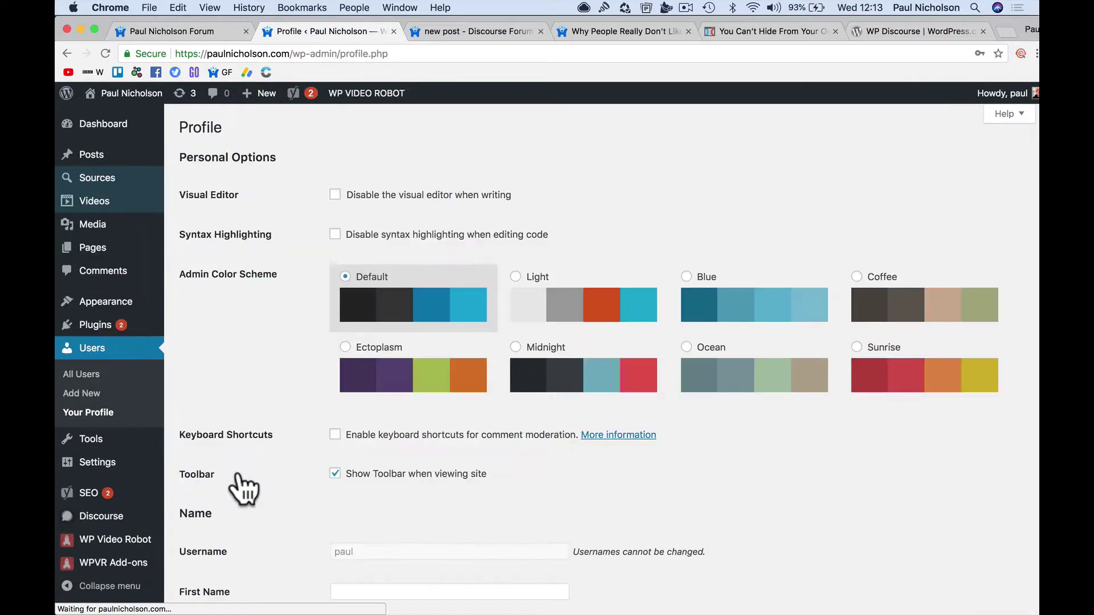
pyautogui.scroll(-5, 402, 517)
pyautogui.doubleClick(353, 456)
pyautogui.scroll(-5, 357, 463)
pyautogui.click(378, 462)
pyautogui.scroll(-15, 343, 473)
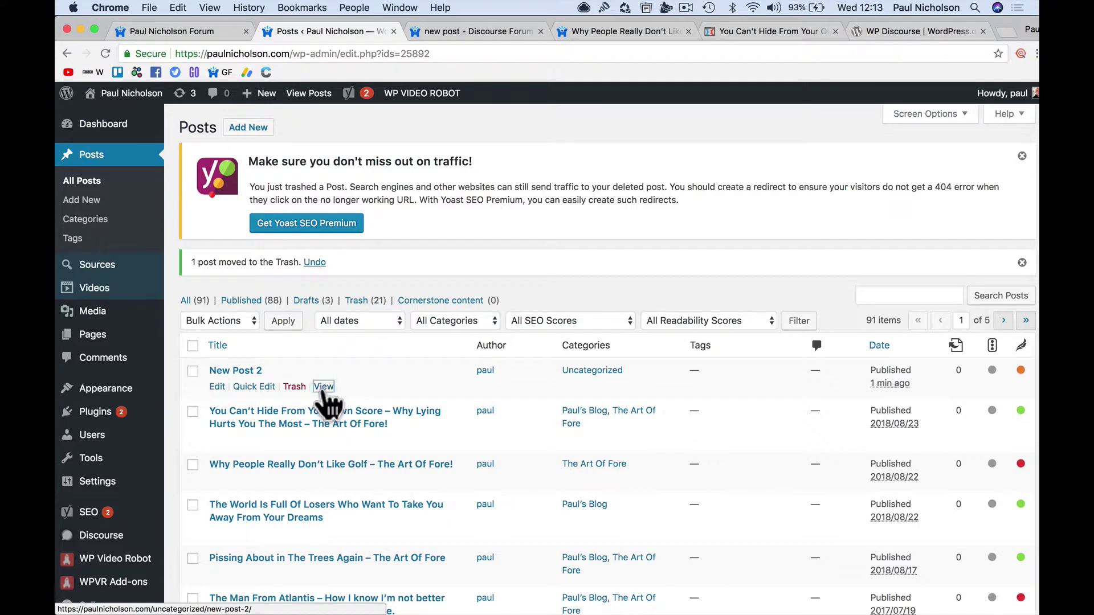
# Update New Post 2 so it publishes to the forum, then return to its edit screen
pyautogui.click(325, 386)
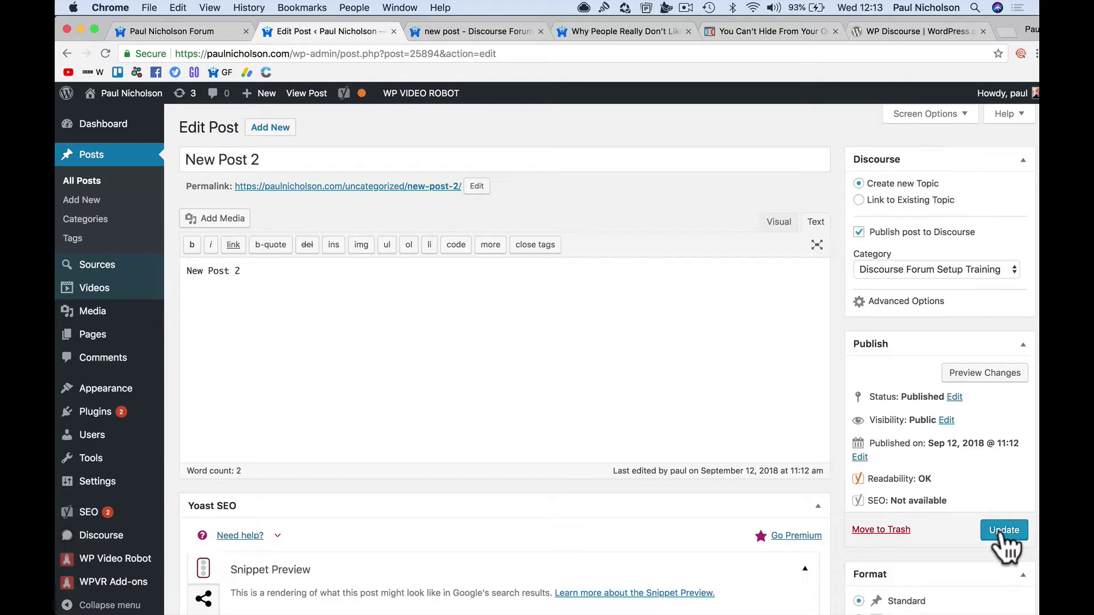
pyautogui.click(1004, 530)
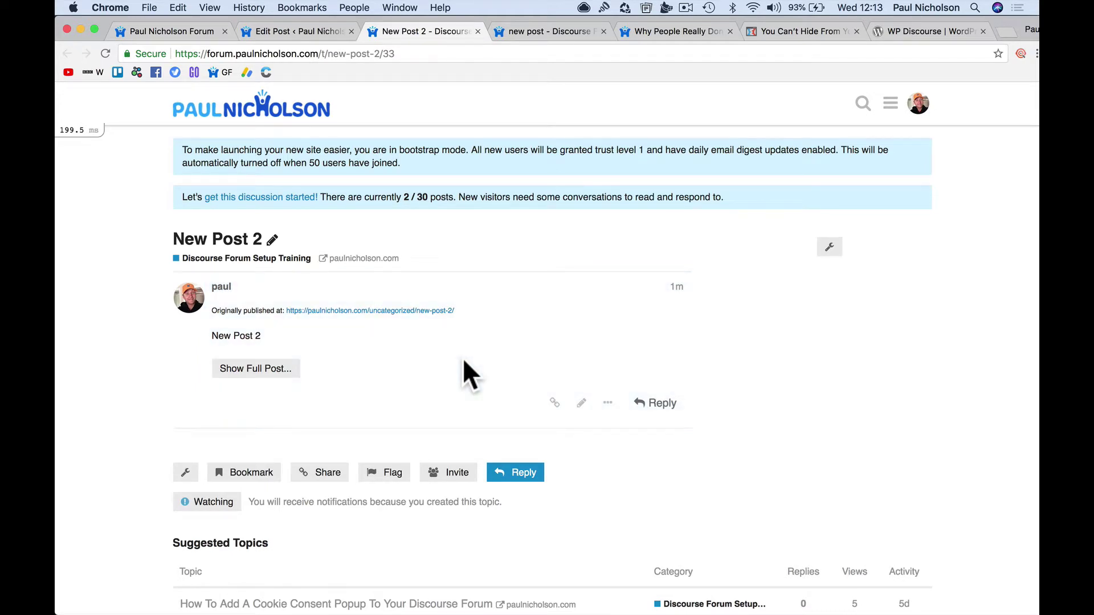
pyautogui.click(320, 33)
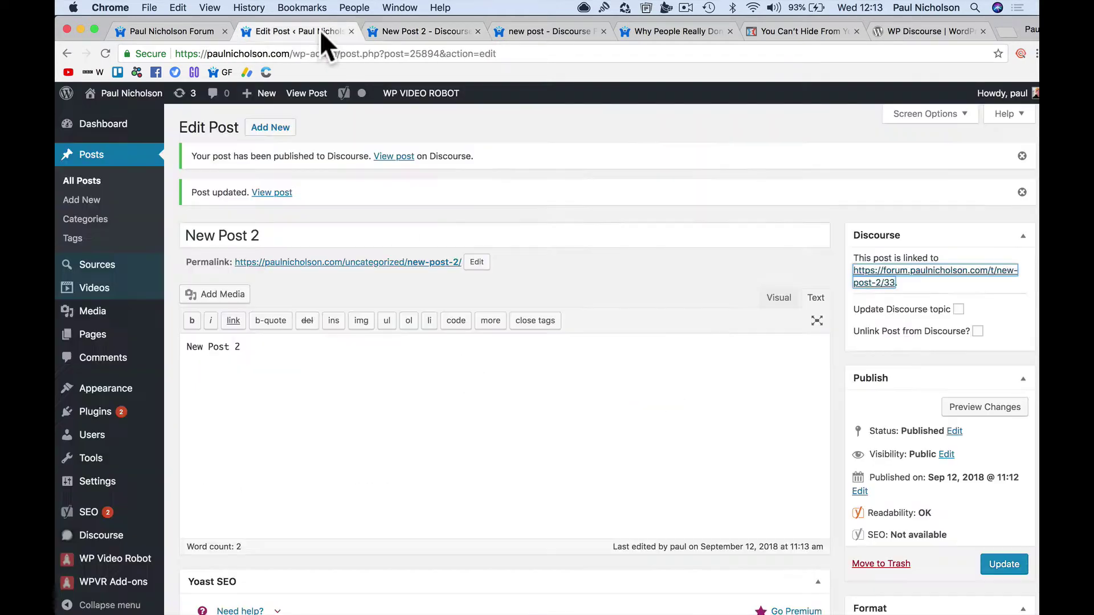
# Open the live article about hiding from your own score and review its forum replies
pyautogui.click(117, 118)
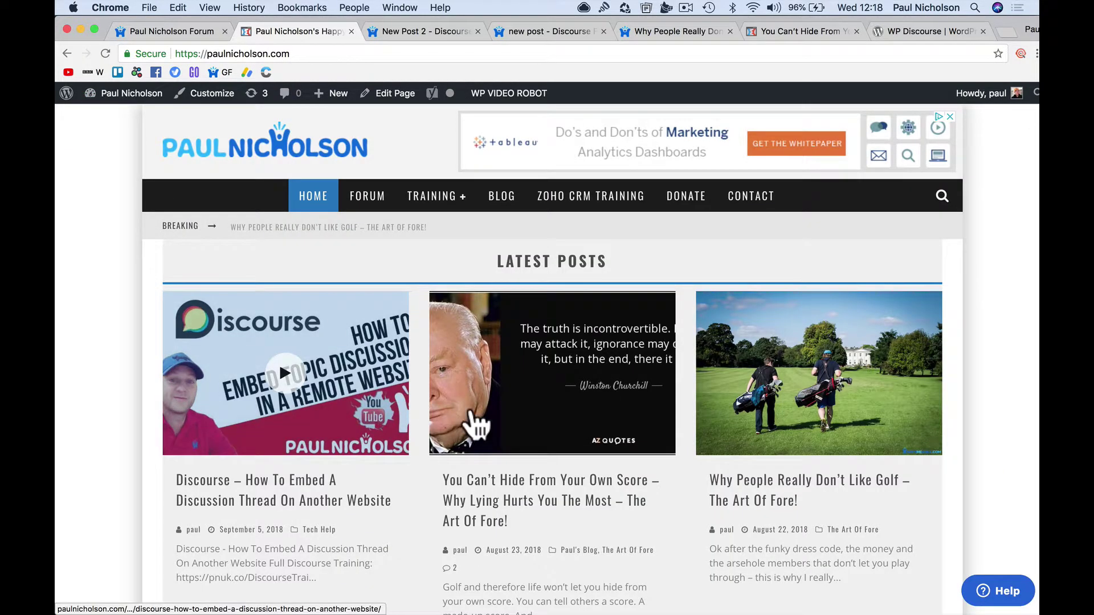
pyautogui.click(514, 417)
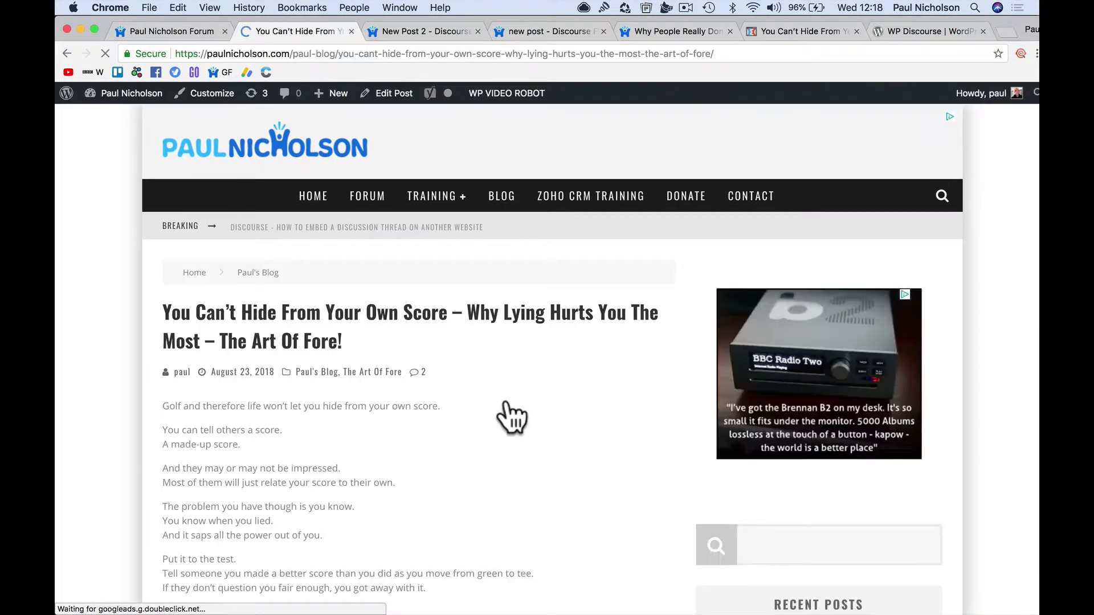
pyautogui.scroll(-10, 511, 417)
pyautogui.scroll(-15, 512, 417)
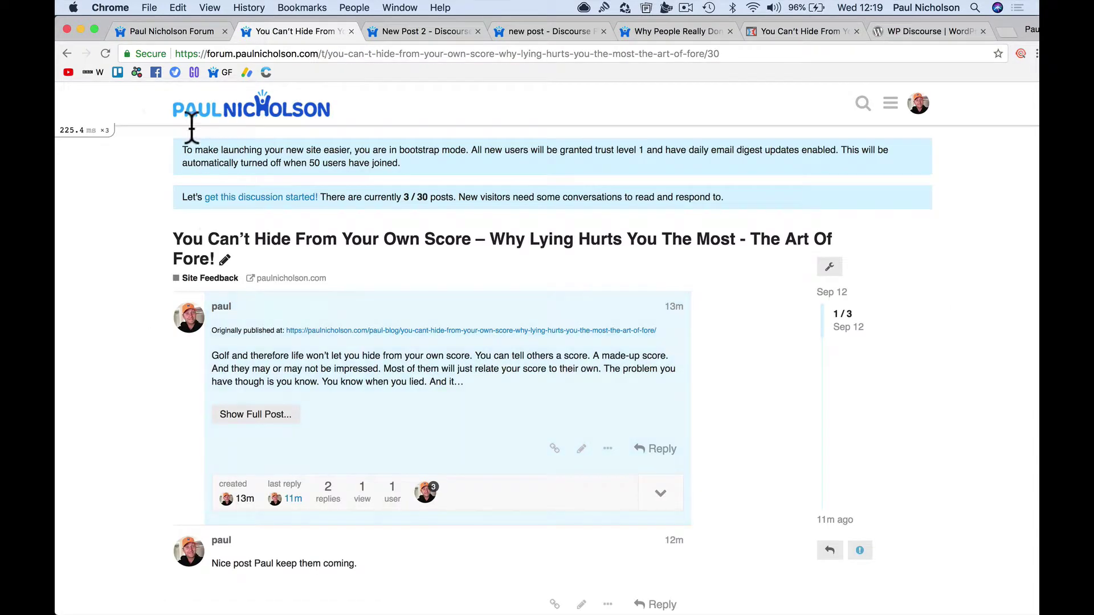
pyautogui.click(67, 52)
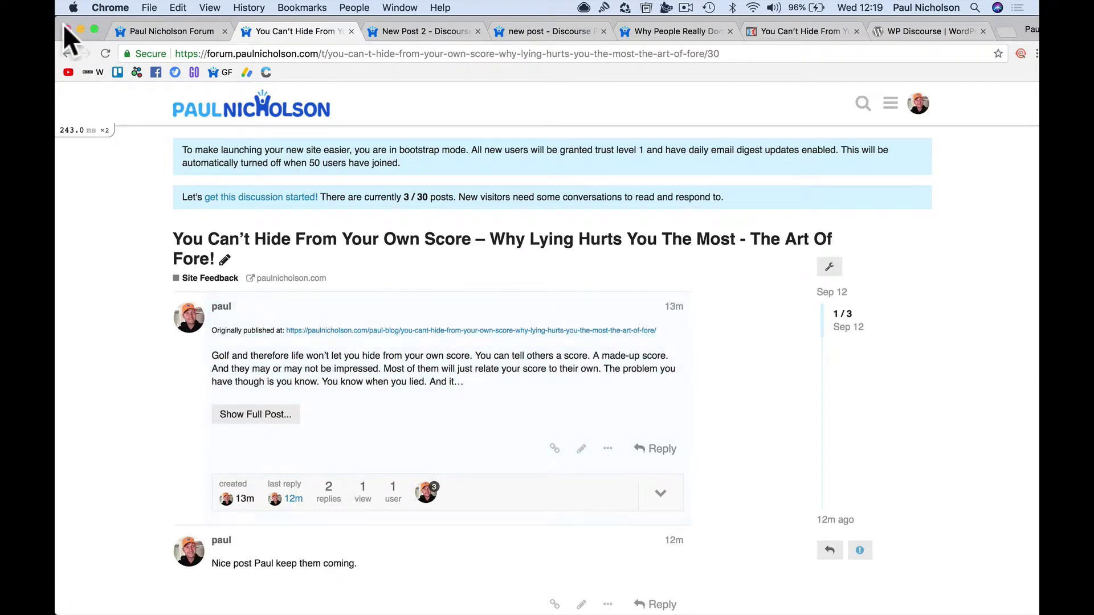
pyautogui.click(67, 53)
# Open the WP Discourse plugin settings from the admin dashboard
pyautogui.moveTo(137, 95)
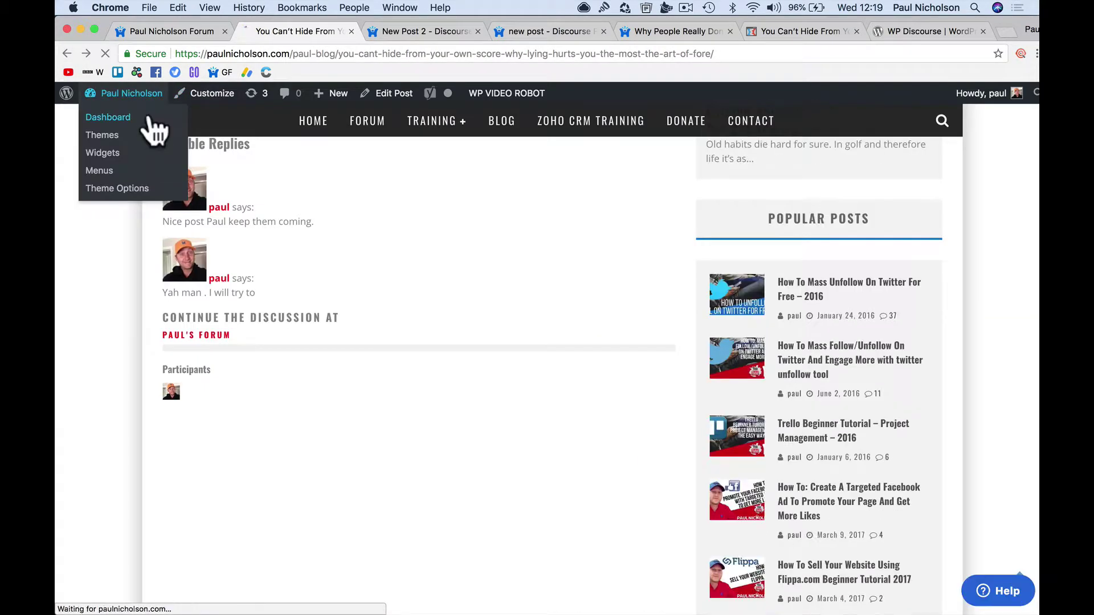
pyautogui.click(149, 120)
pyautogui.moveTo(127, 501)
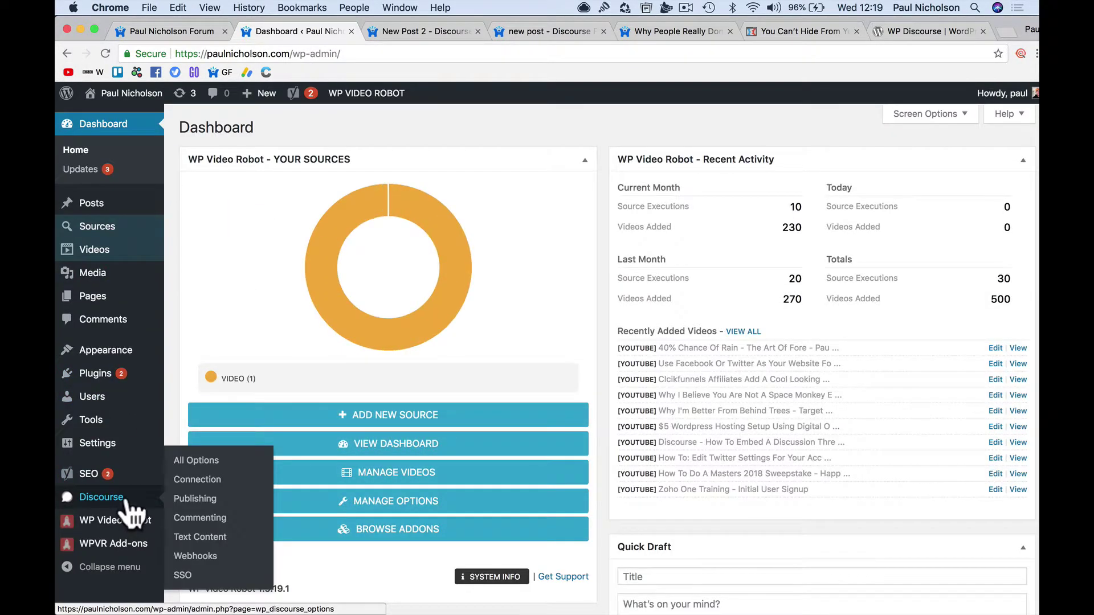
pyautogui.click(150, 499)
pyautogui.scroll(-2, 261, 510)
pyautogui.scroll(2, 251, 354)
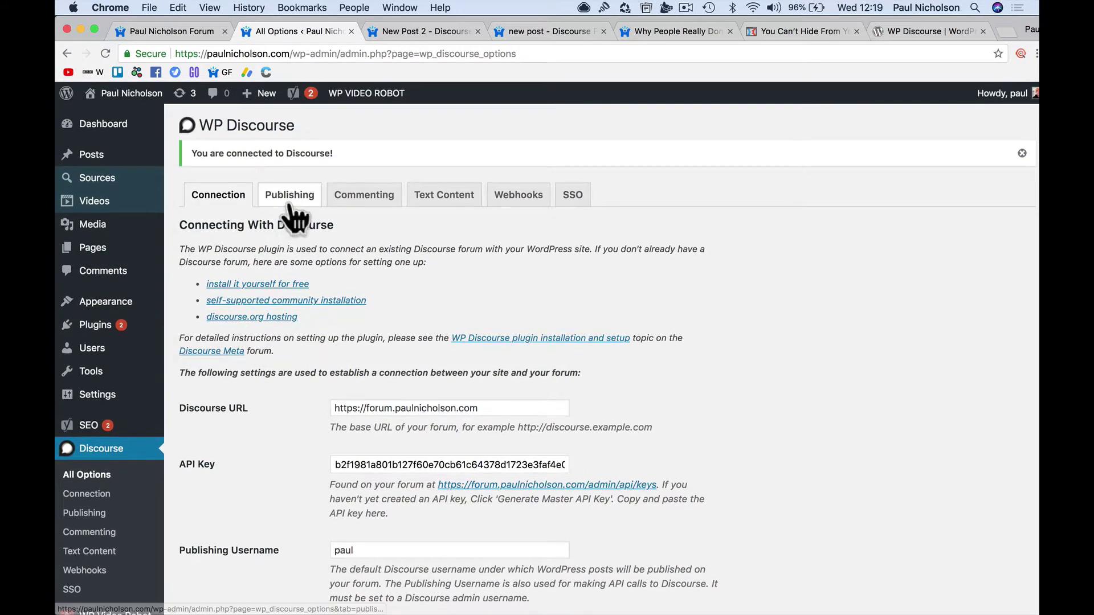
# Save the Publishing options with Discourse Forum Setup Training as default, then view the forum's categories
pyautogui.click(288, 197)
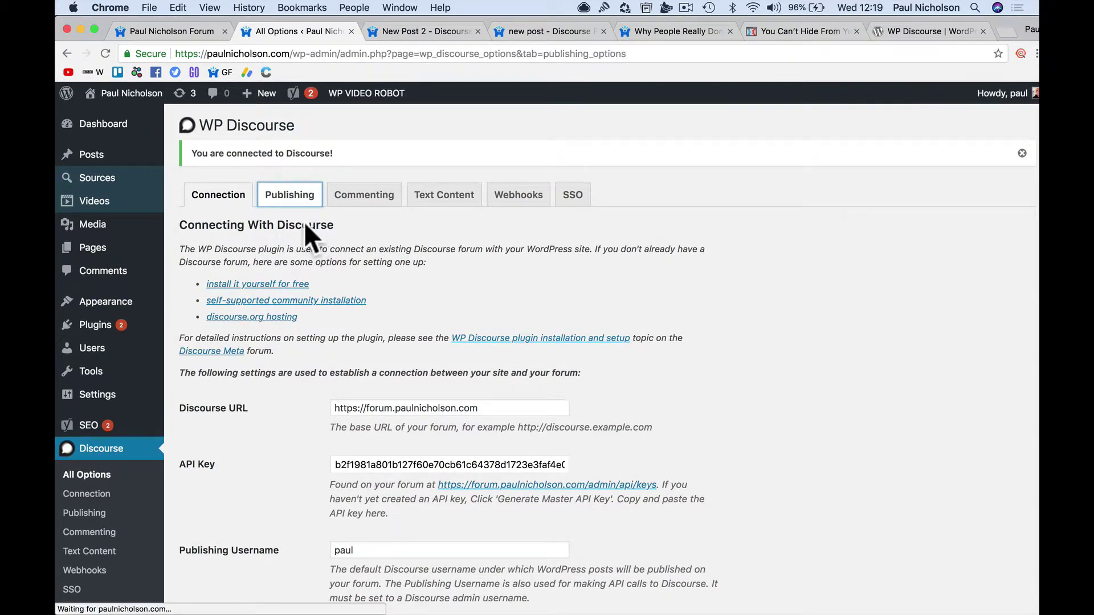
pyautogui.scroll(-3, 269, 300)
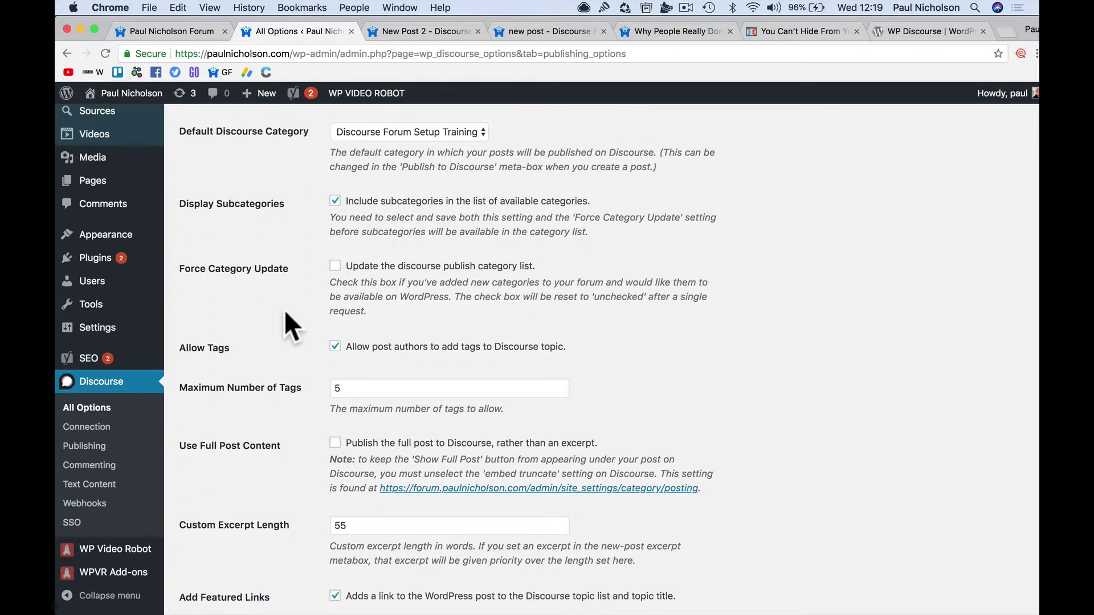
pyautogui.scroll(-3, 285, 309)
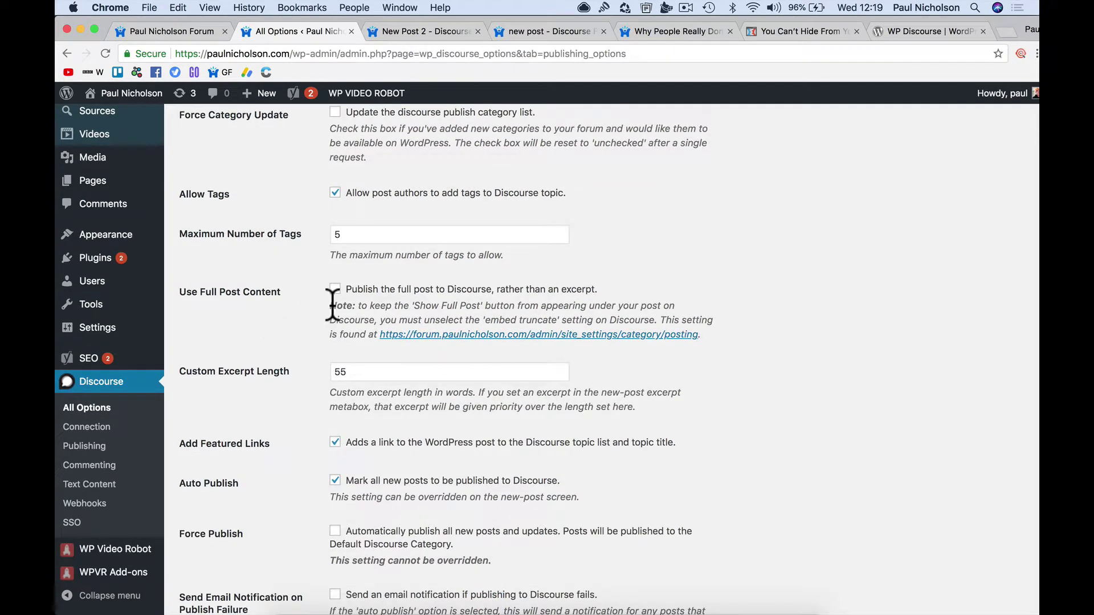
pyautogui.scroll(-8, 299, 399)
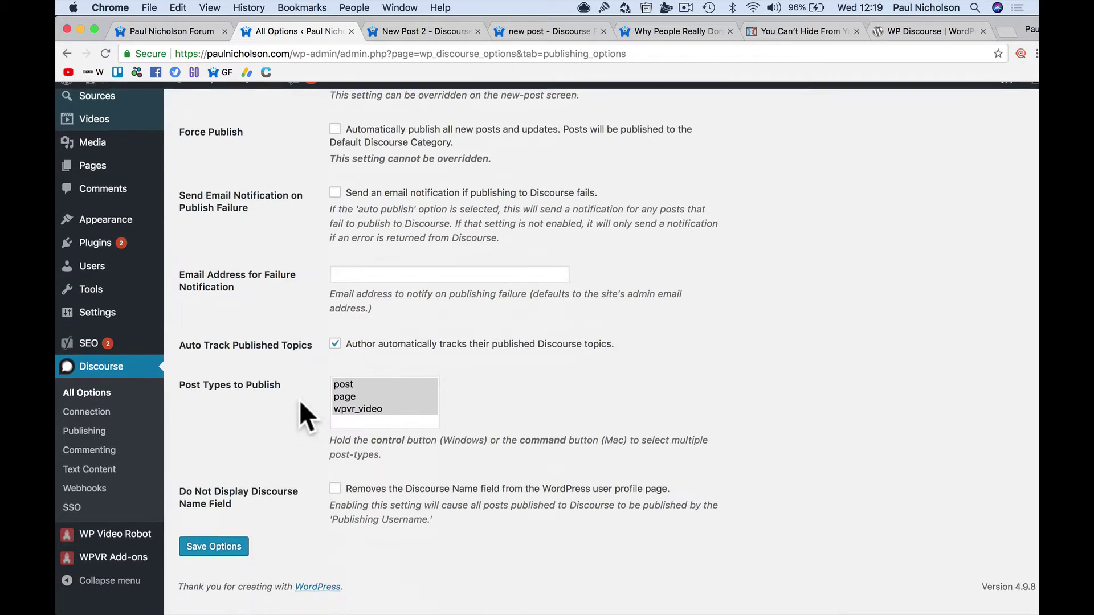
pyautogui.click(225, 563)
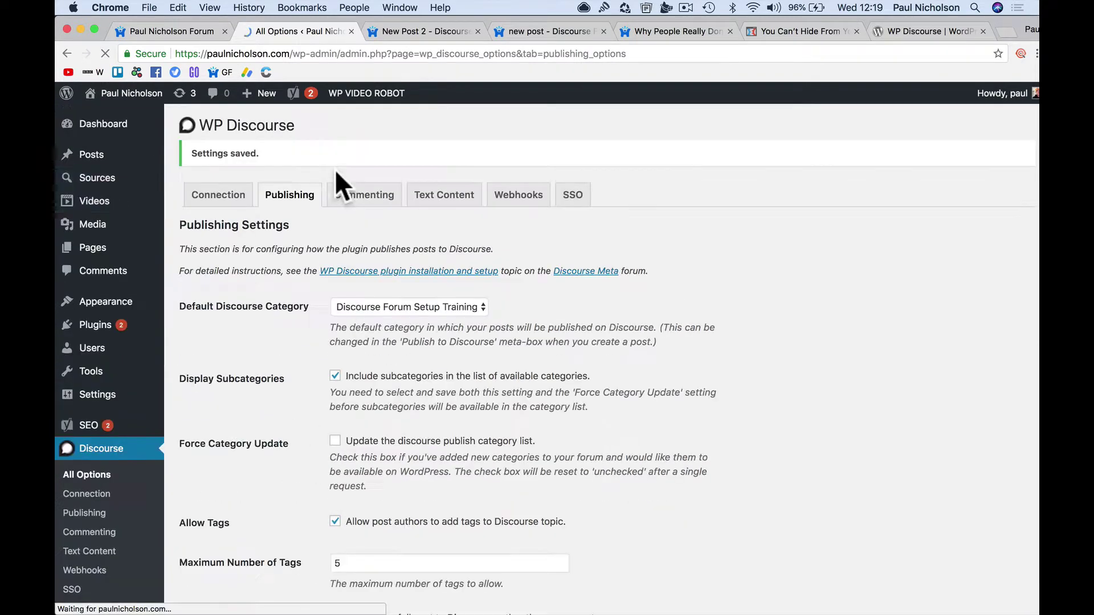
pyautogui.click(422, 34)
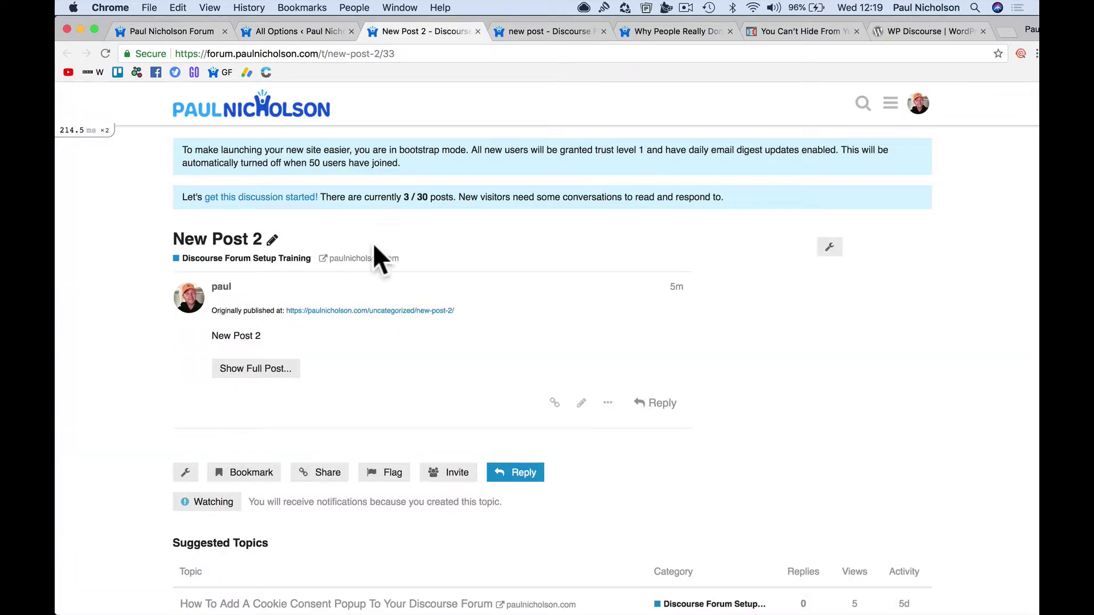
pyautogui.click(316, 108)
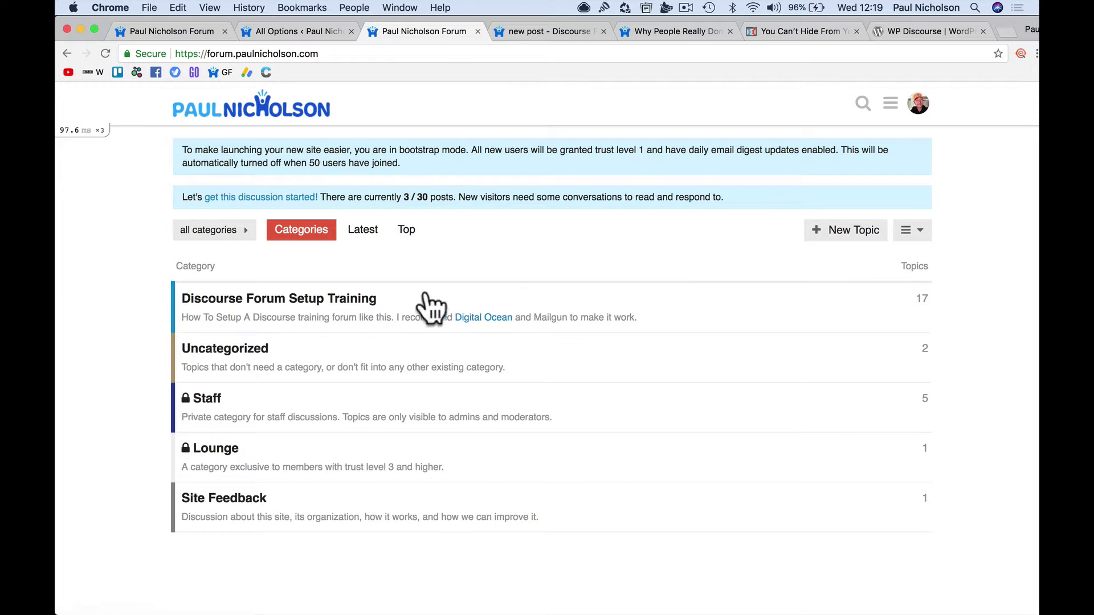
# Open the golf topic in Discourse Forum Setup Training and show its full post text
pyautogui.click(352, 301)
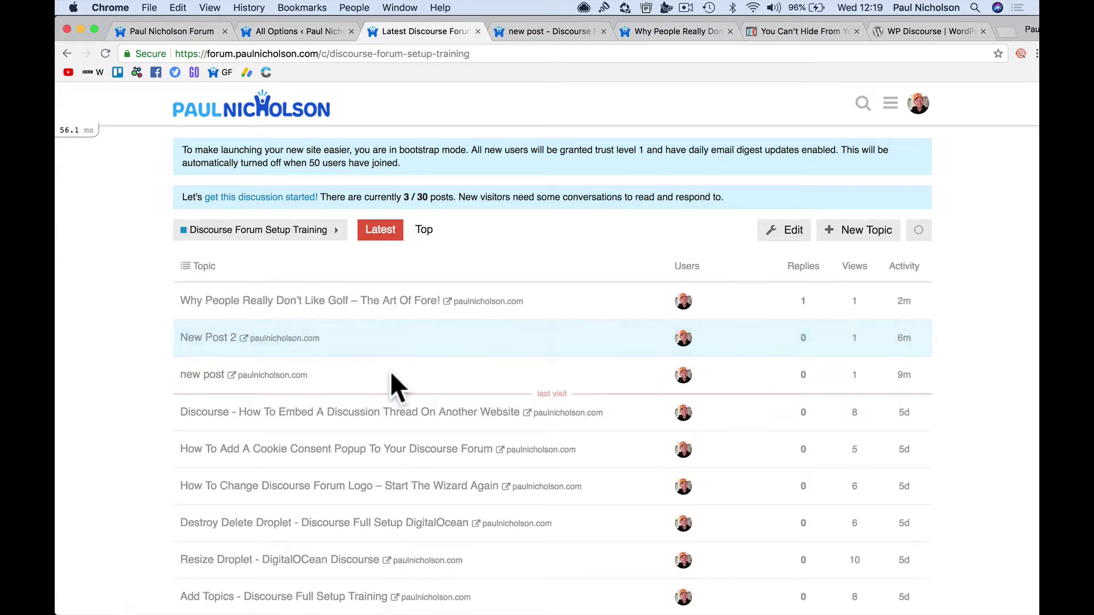
pyautogui.scroll(-5, 372, 393)
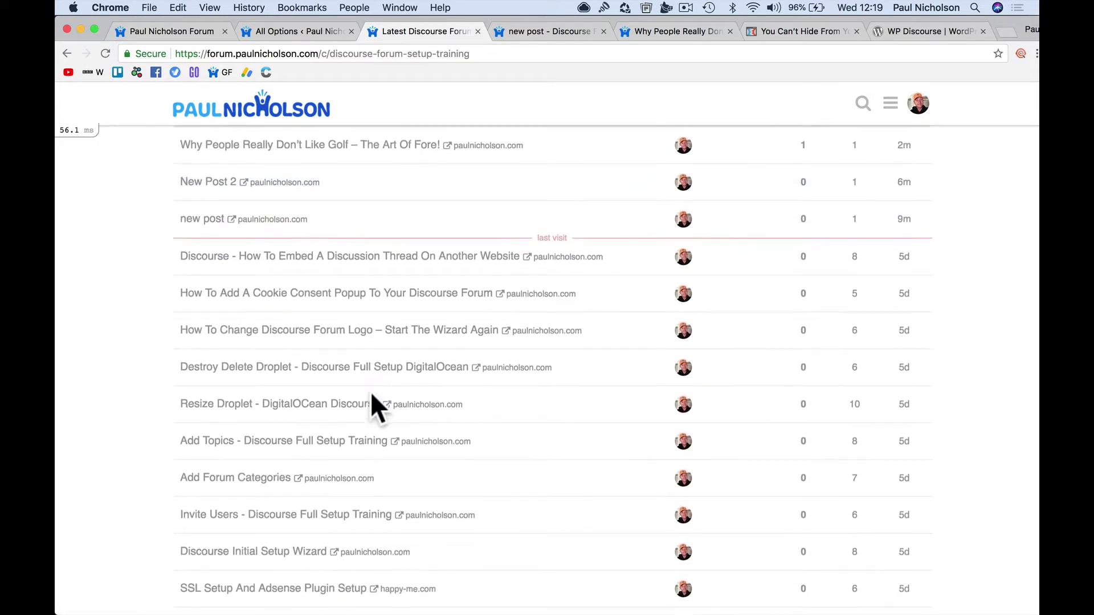
pyautogui.scroll(8, 371, 403)
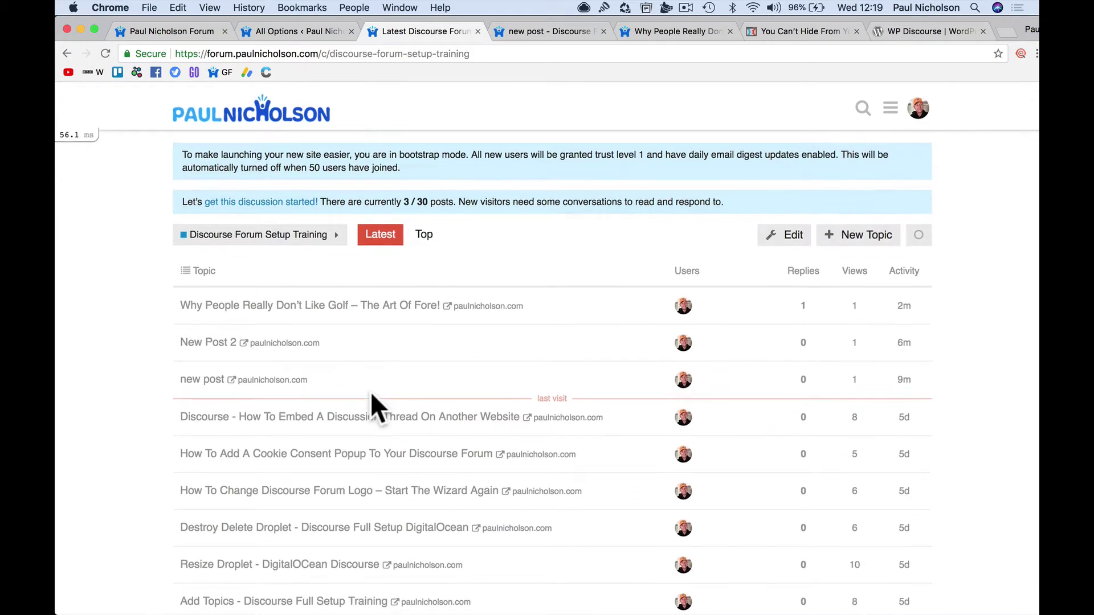
pyautogui.click(326, 306)
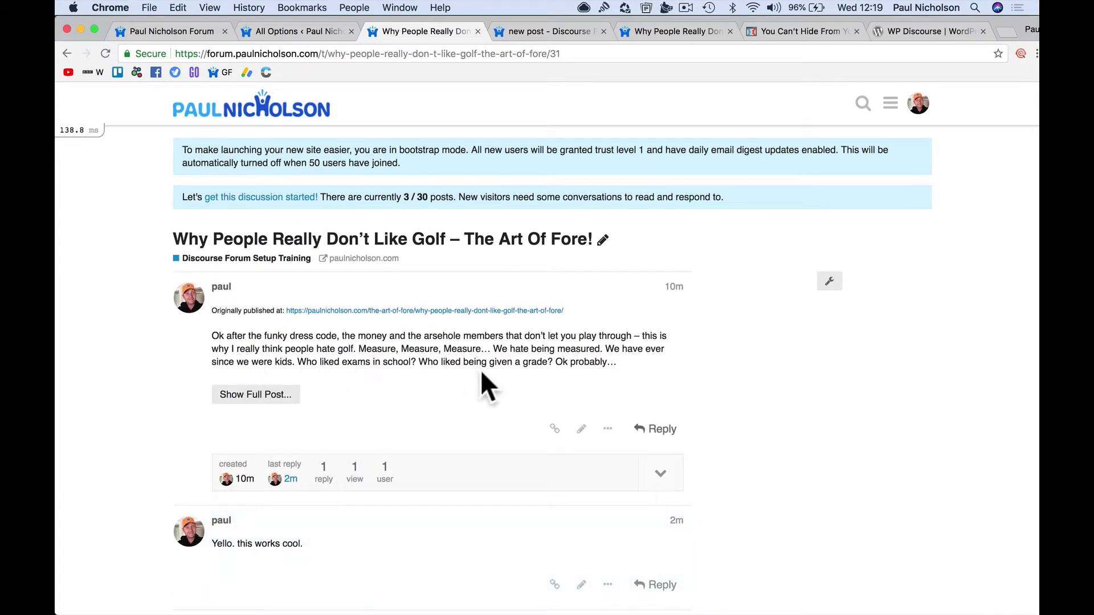
pyautogui.click(290, 388)
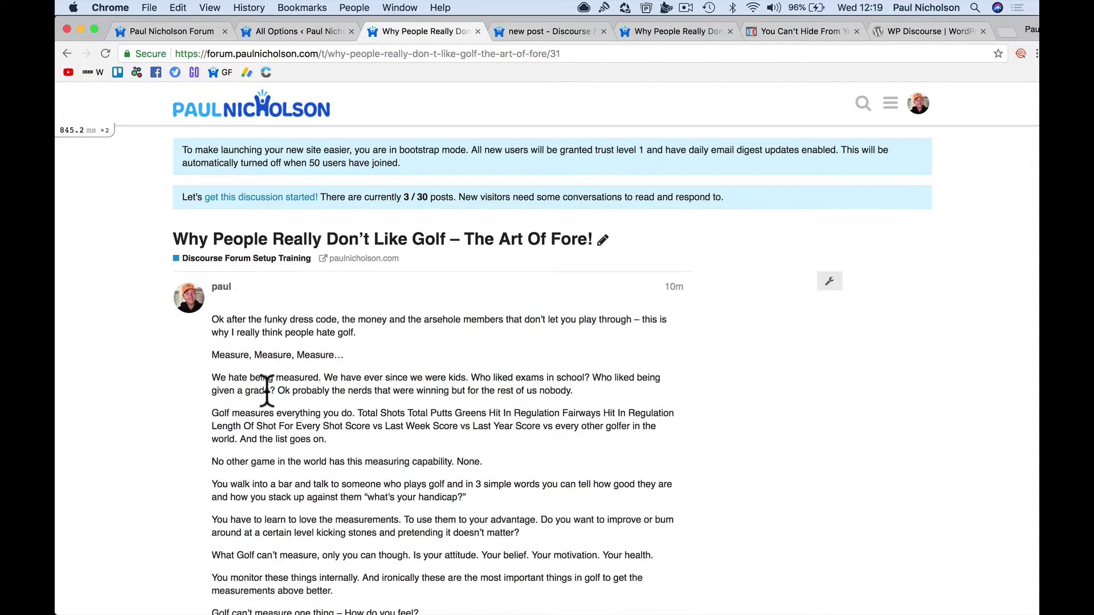
# Open the 'Pissing About in The Trees Again' post from the site for editing
pyautogui.click(276, 33)
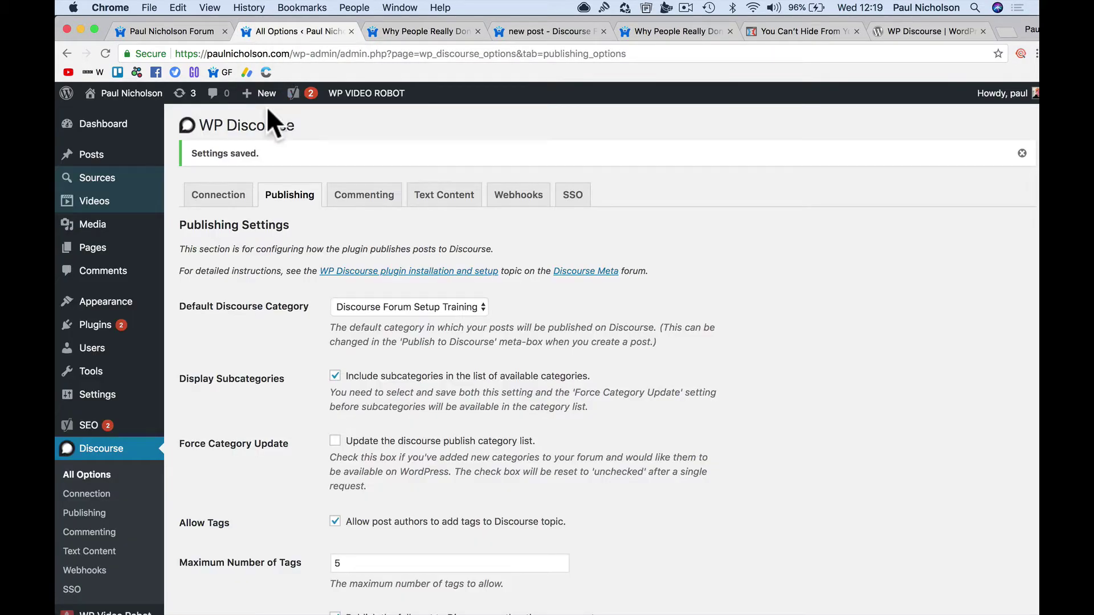
pyautogui.moveTo(123, 96)
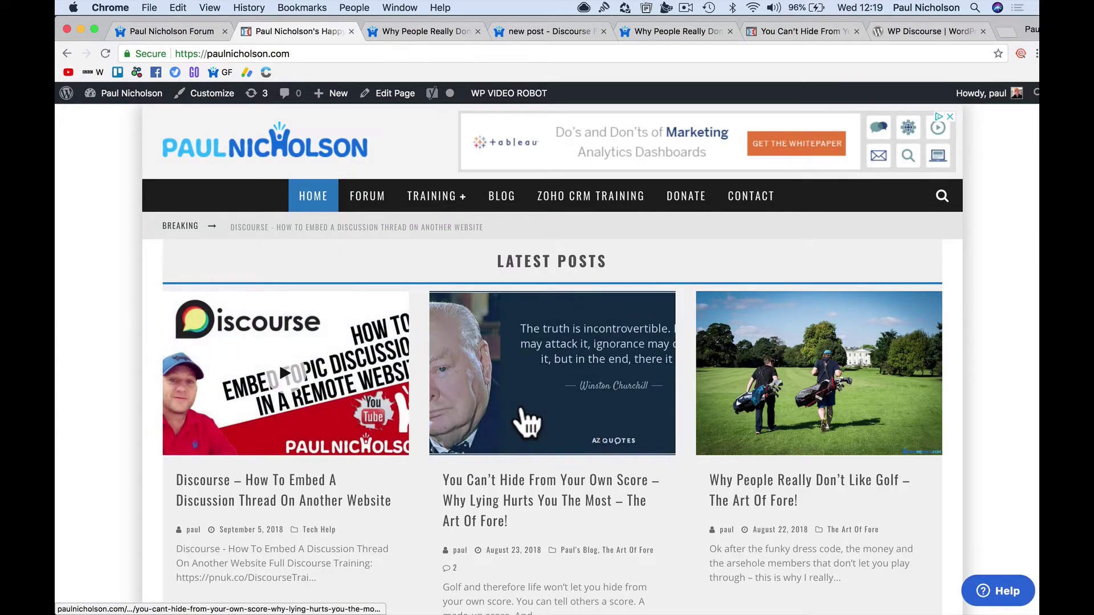
pyautogui.scroll(-10, 655, 462)
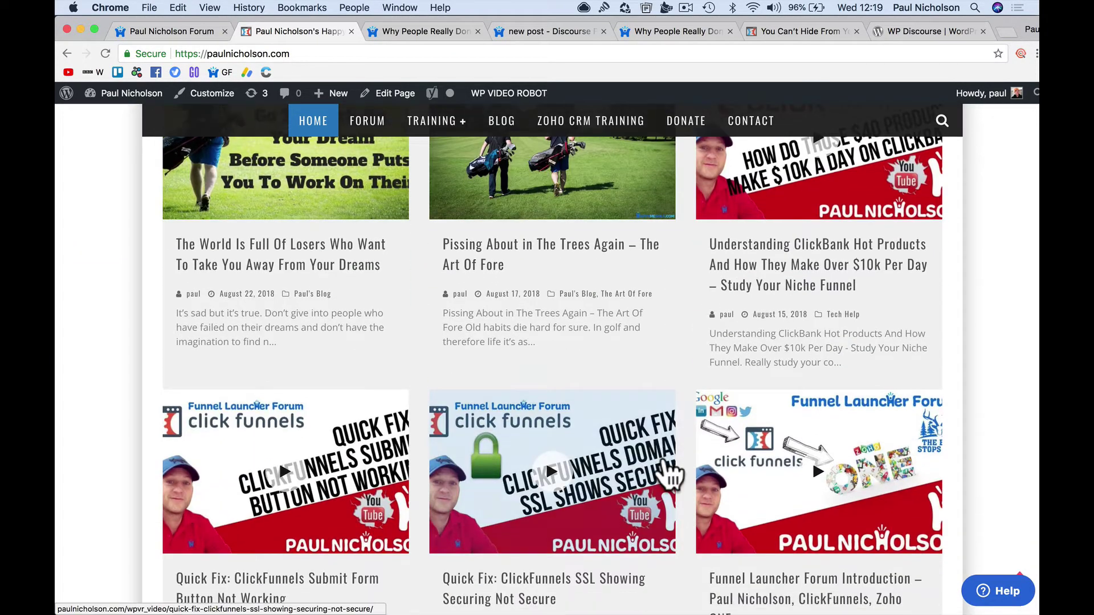
pyautogui.click(563, 251)
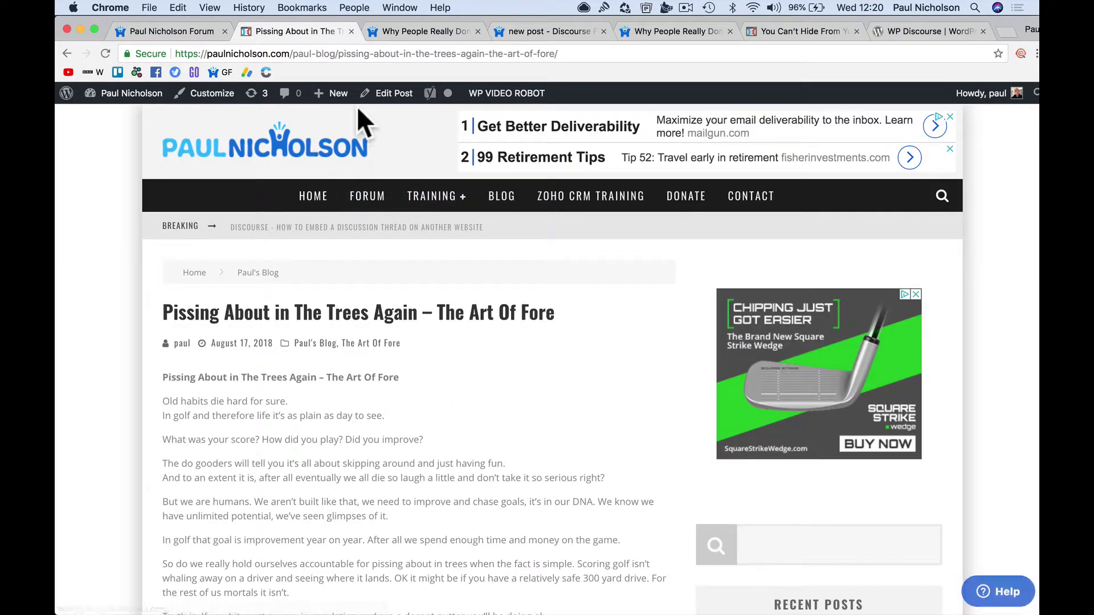
pyautogui.click(377, 102)
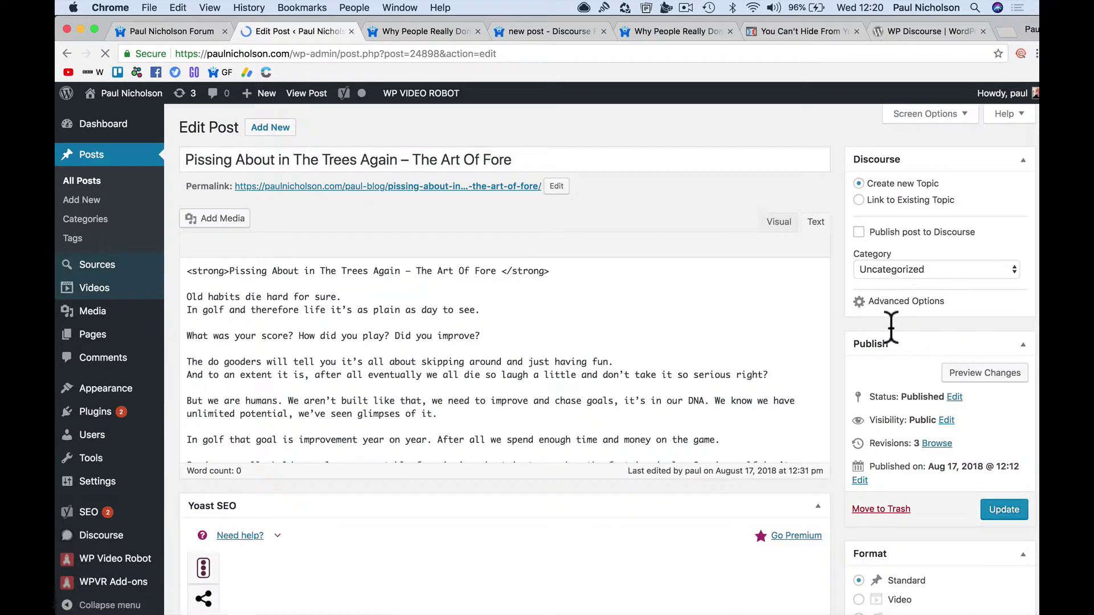
# Enable publishing to Discourse with category Discourse Forum Setup Training and update the post
pyautogui.click(868, 232)
pyautogui.click(871, 271)
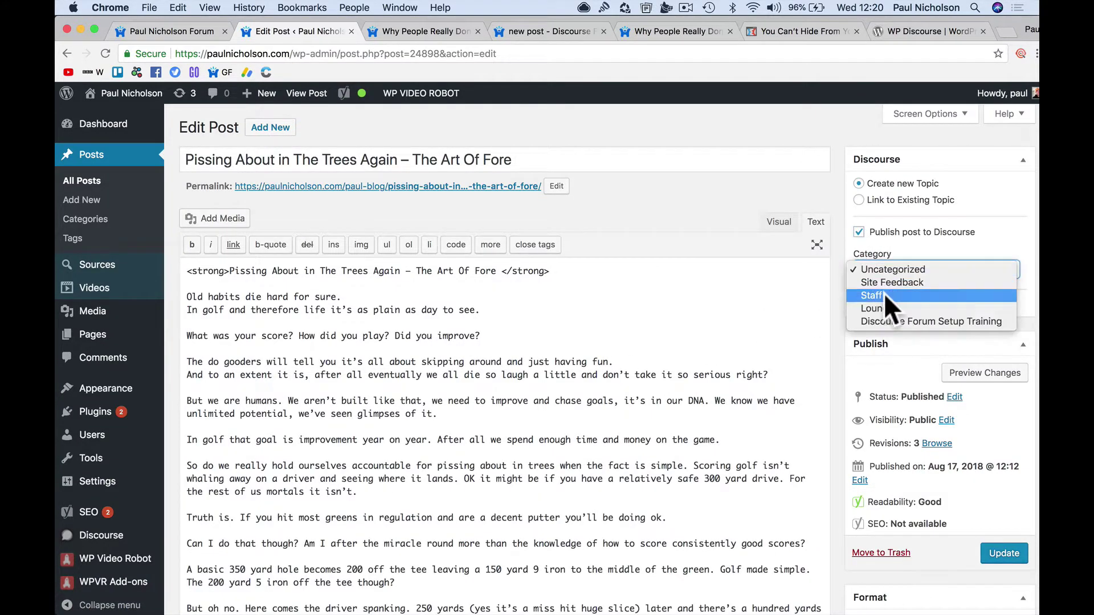
pyautogui.click(886, 323)
pyautogui.click(1004, 553)
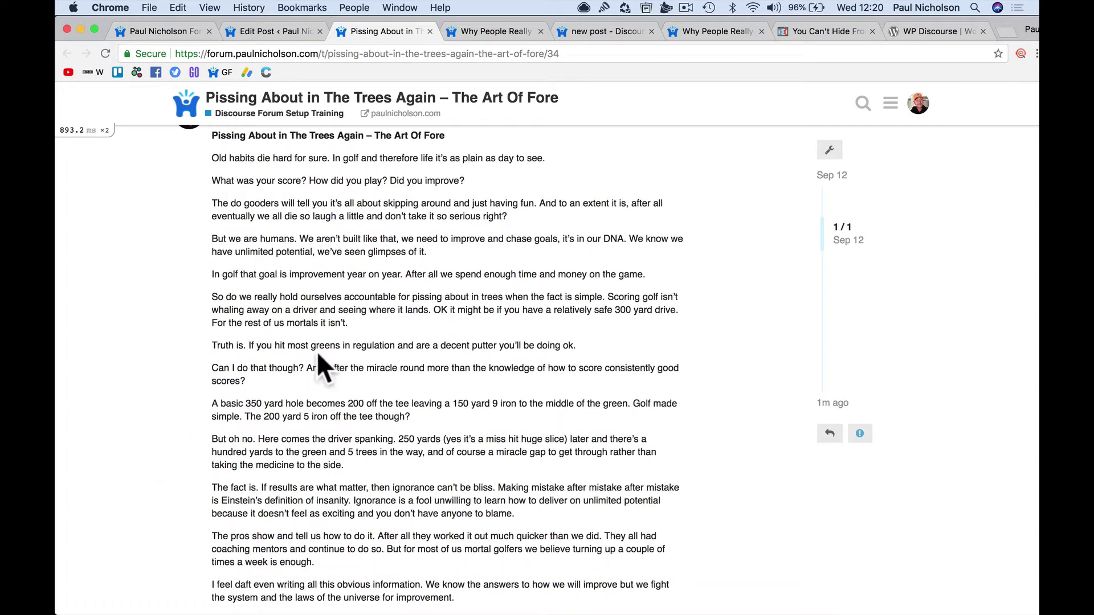
# Show the golf topic's full post in Discourse Forum Setup Training, select its address, and return to the editor
pyautogui.click(228, 113)
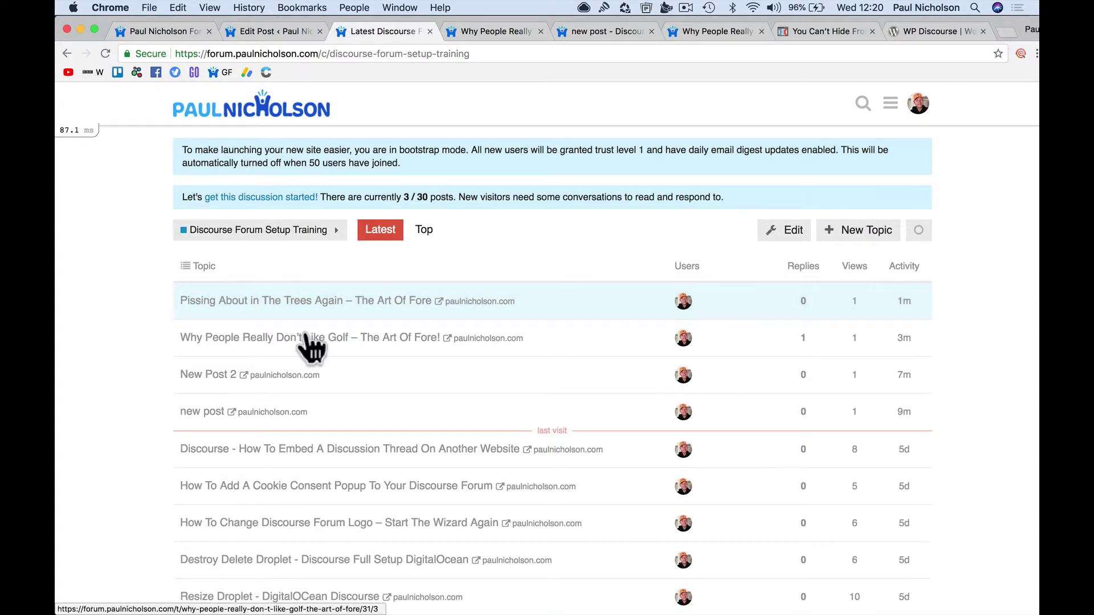
pyautogui.click(311, 349)
pyautogui.scroll(7, 310, 342)
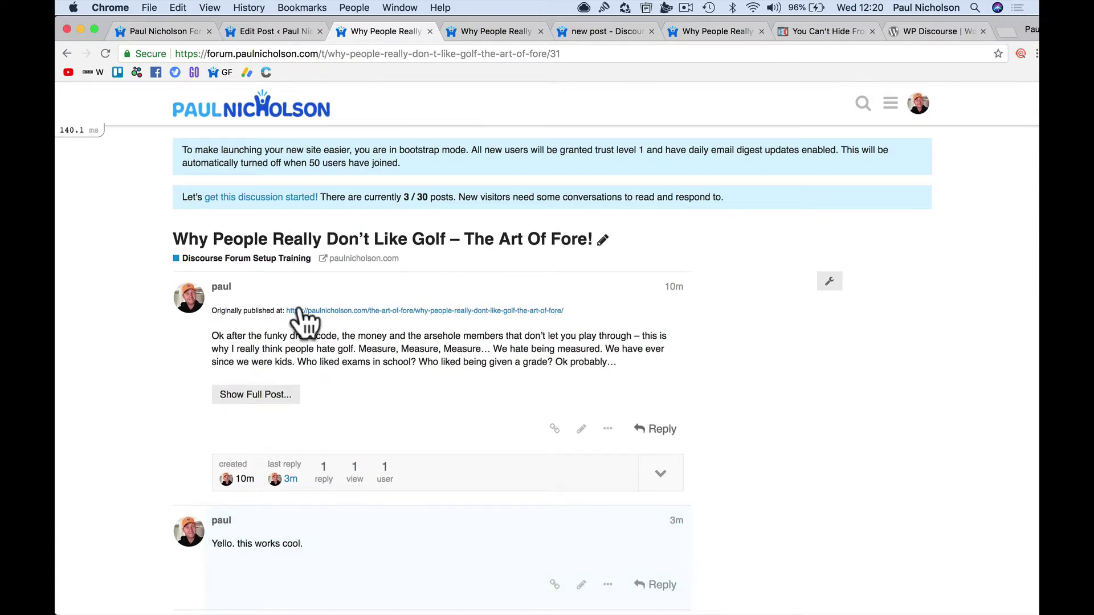
pyautogui.click(277, 399)
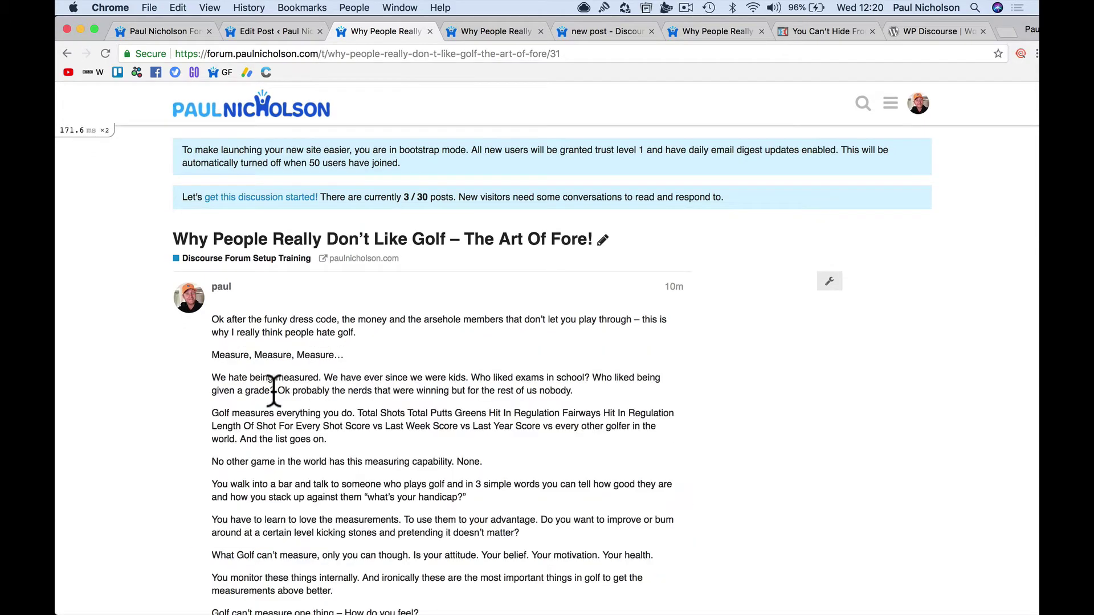
pyautogui.scroll(-9, 274, 390)
pyautogui.scroll(7, 273, 398)
pyautogui.click(257, 53)
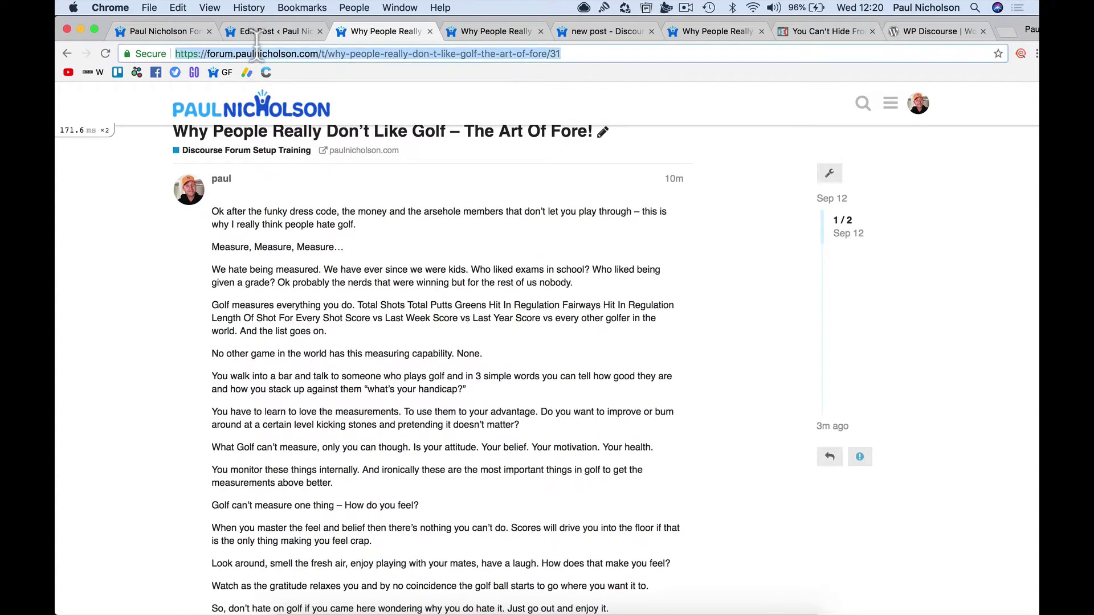
pyautogui.click(268, 31)
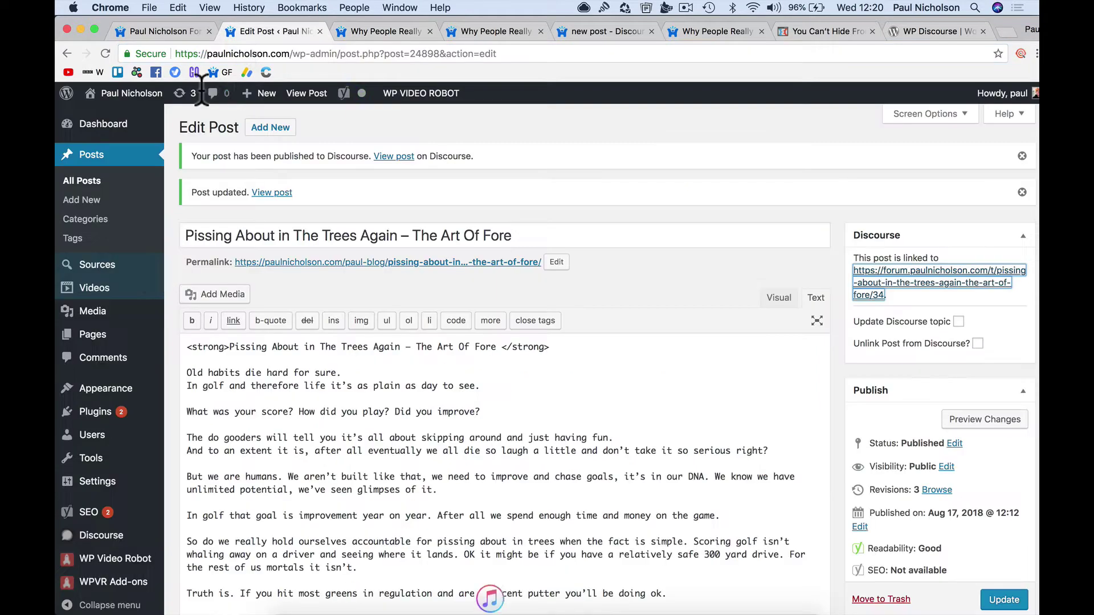
# Open the WP Discourse Publishing options, checking the Connection settings along the way
pyautogui.click(125, 536)
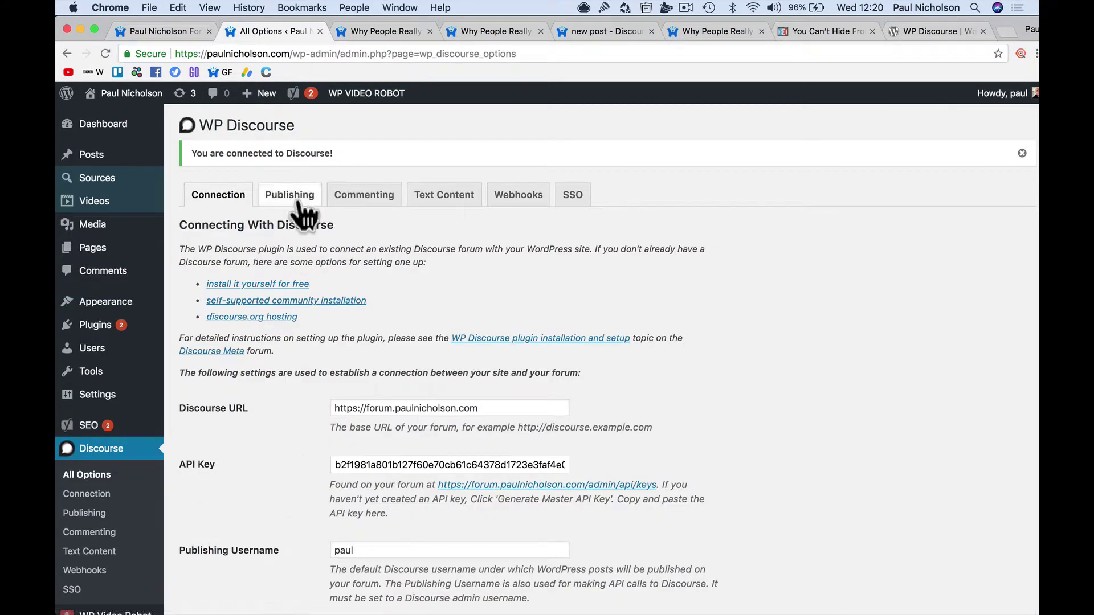
pyautogui.click(302, 214)
pyautogui.scroll(-5, 349, 438)
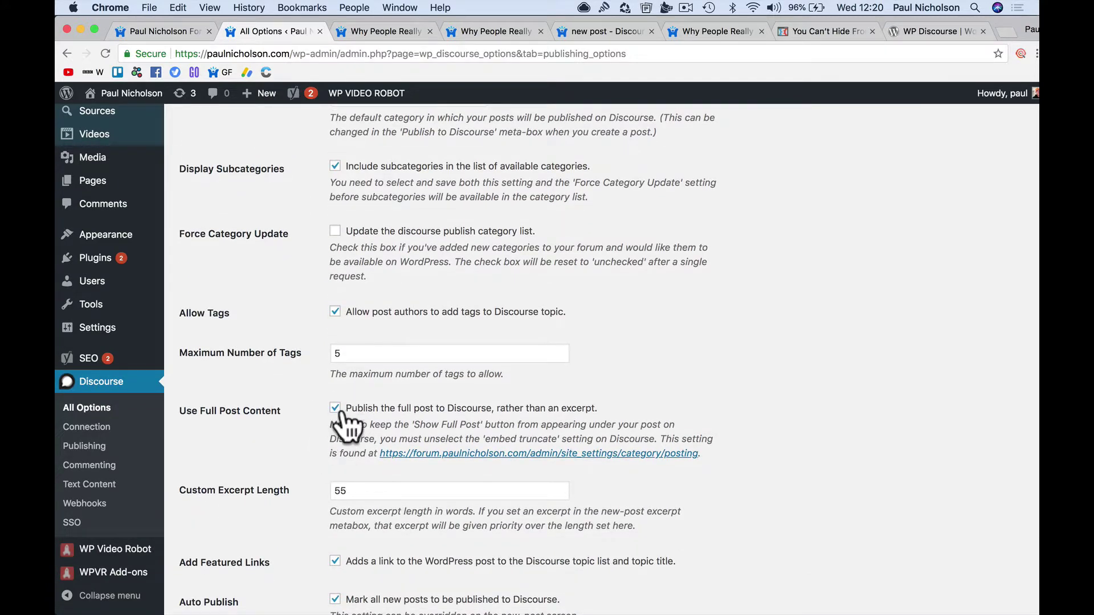
pyautogui.scroll(5, 380, 447)
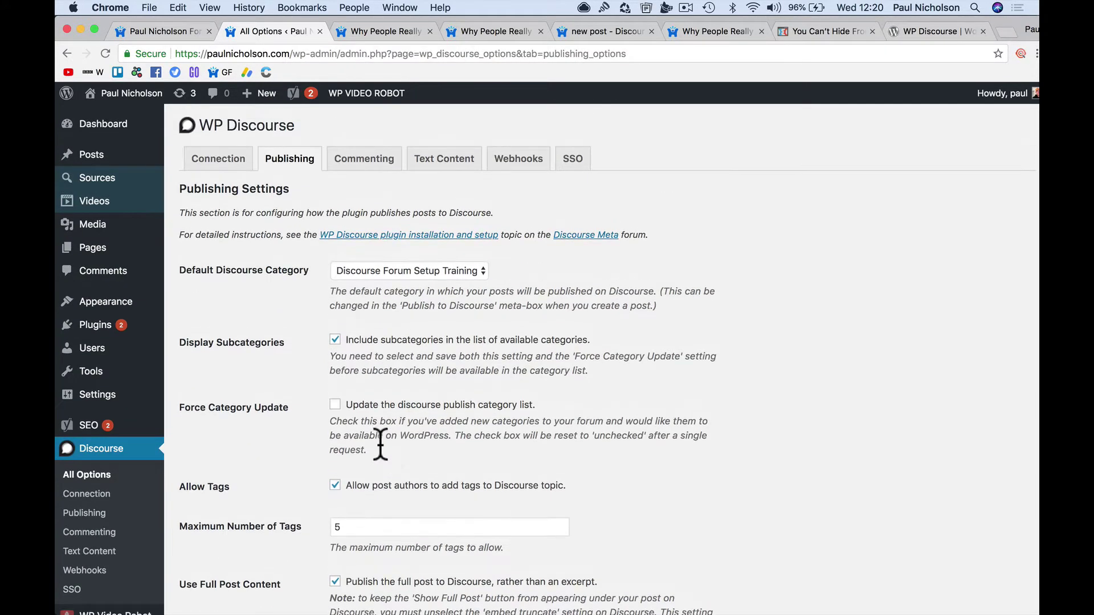
pyautogui.click(222, 165)
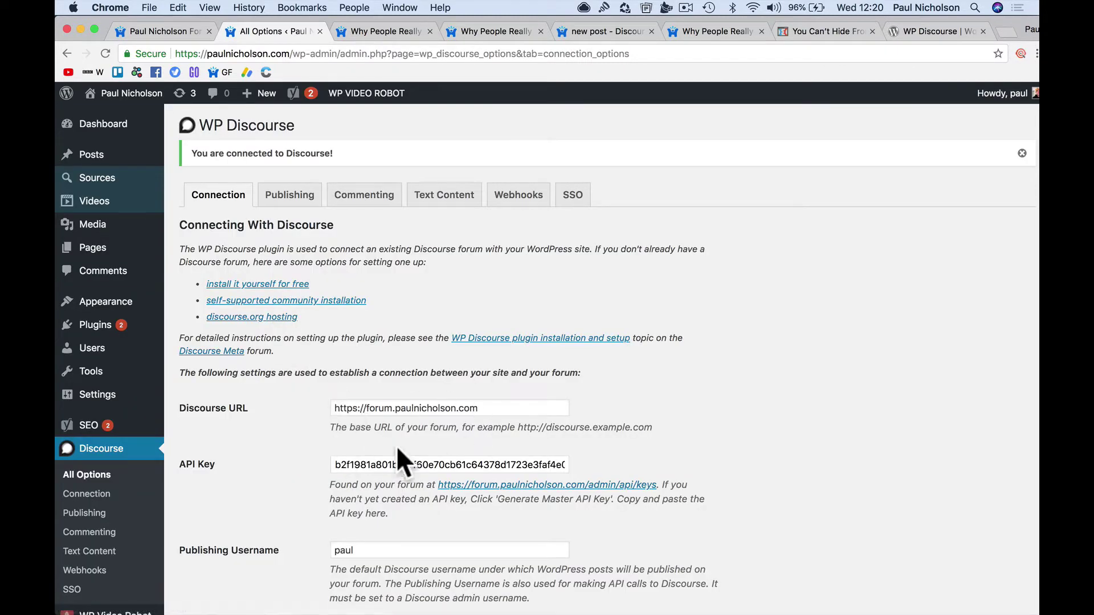
pyautogui.scroll(-2, 478, 490)
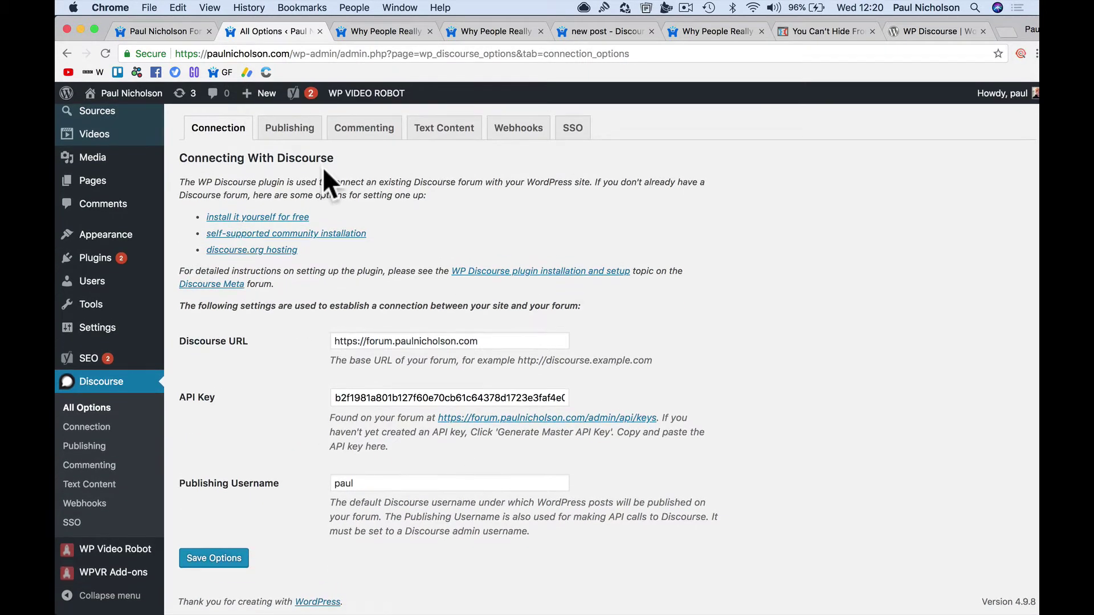
pyautogui.click(294, 132)
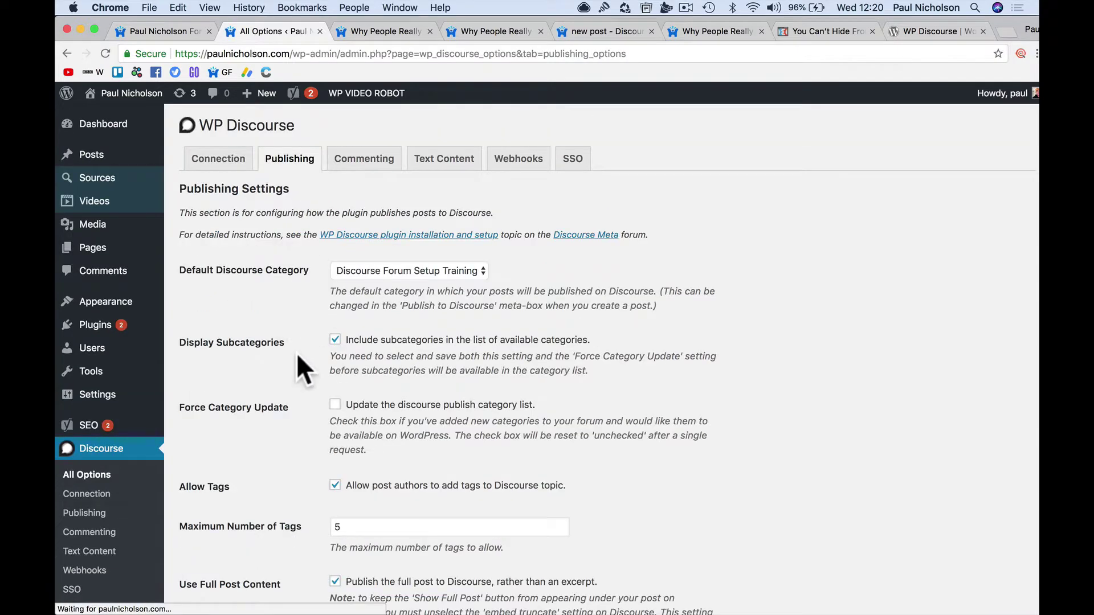
# Save the publishing options with Force Category Update ticked, leaving the default category unchanged
pyautogui.scroll(-3, 397, 474)
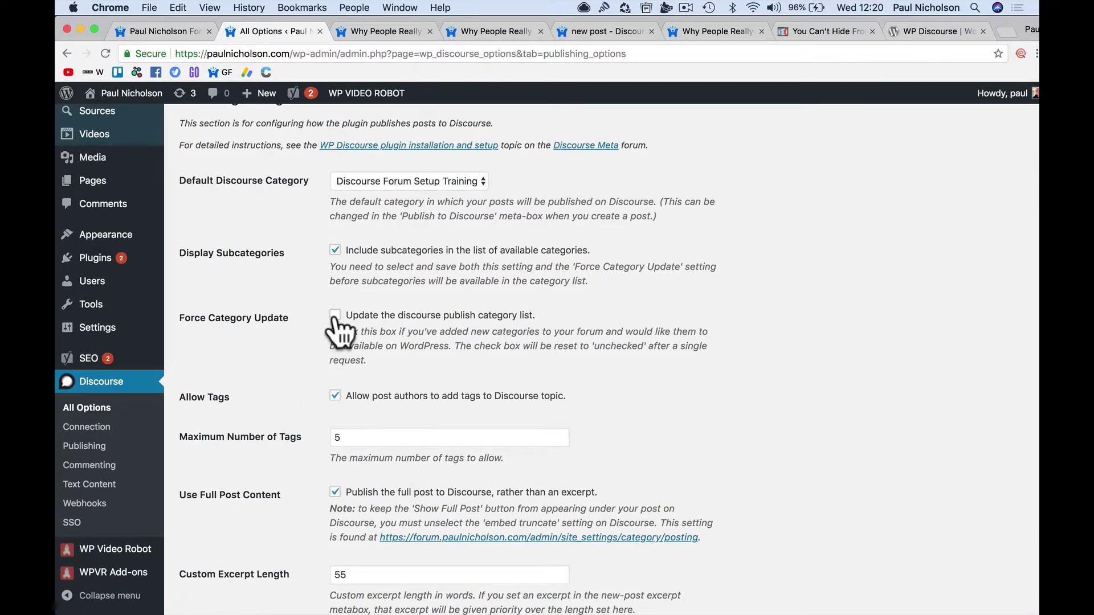
pyautogui.scroll(-10, 237, 424)
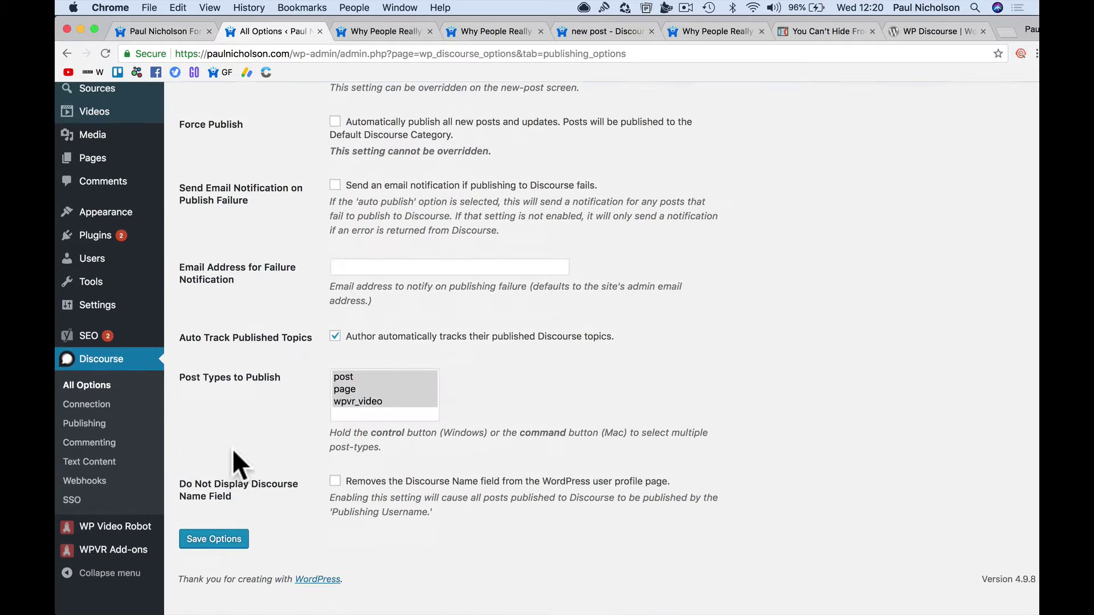
pyautogui.click(216, 562)
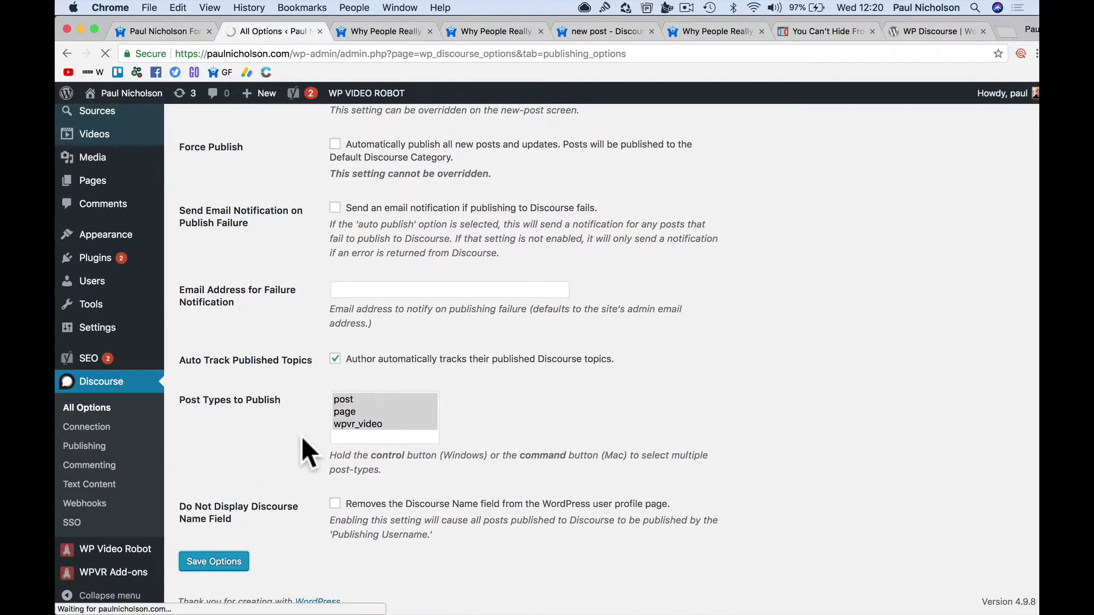
pyautogui.click(438, 306)
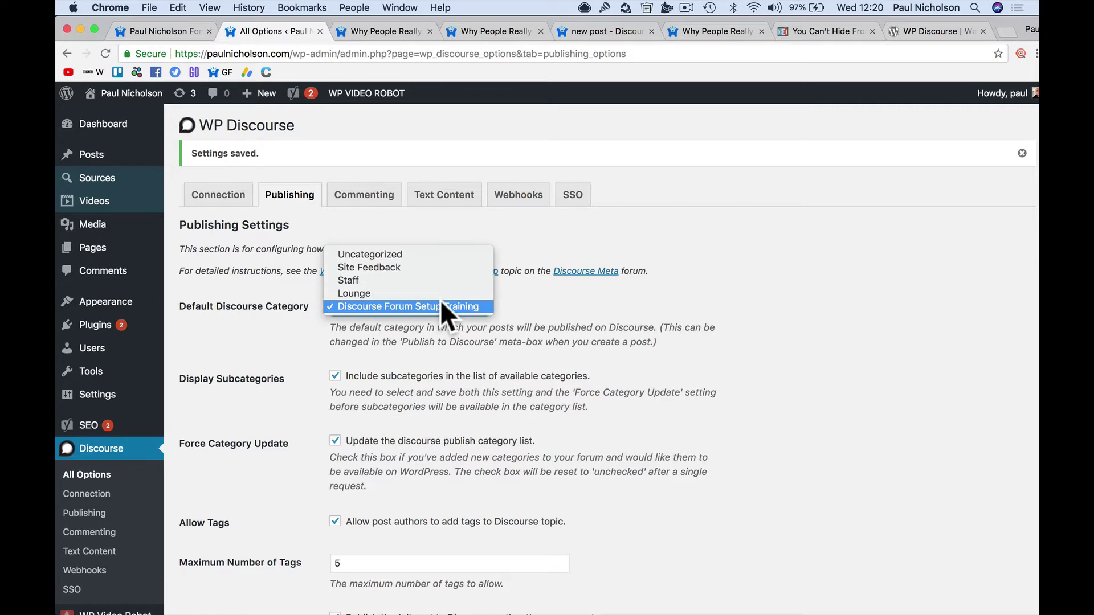
pyautogui.click(434, 384)
# Create a Discourse category named 'Wordpress Show Me' from the forum's categories page
pyautogui.click(380, 31)
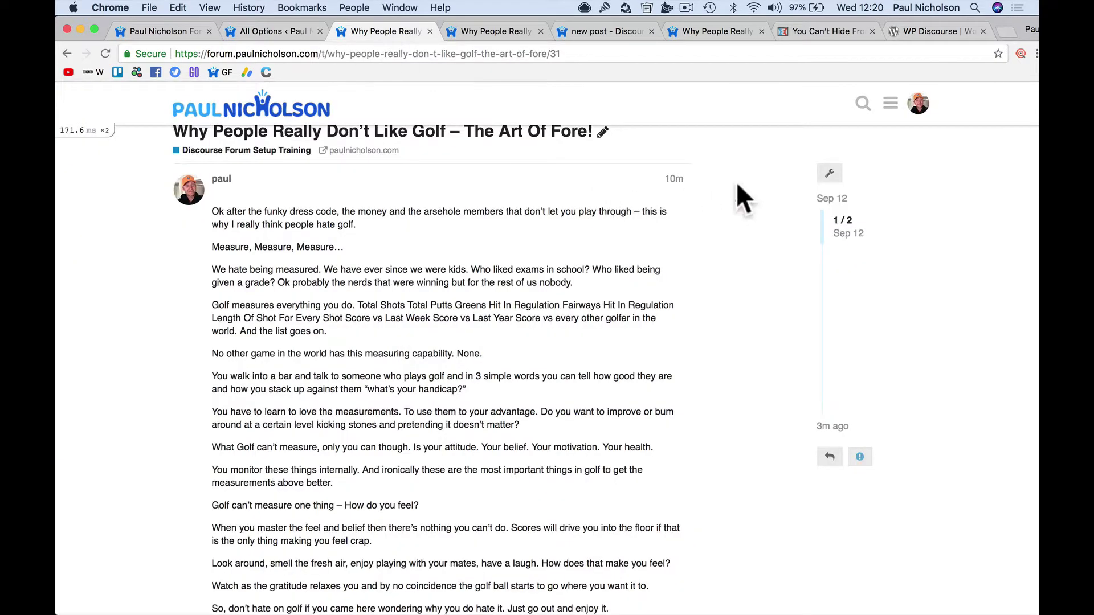
pyautogui.click(275, 111)
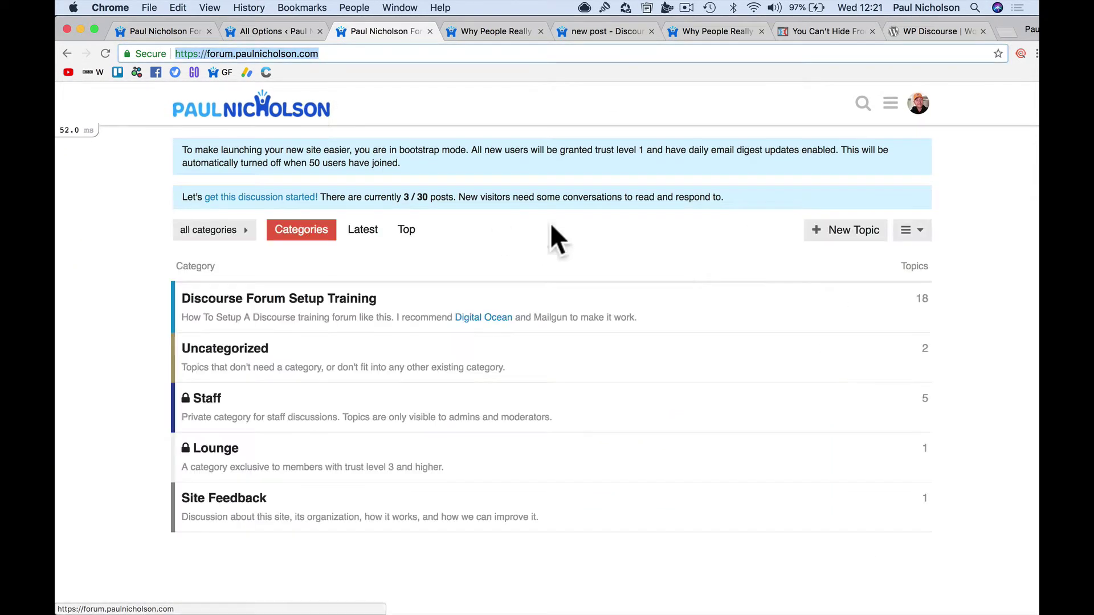
pyautogui.click(912, 230)
pyautogui.click(809, 262)
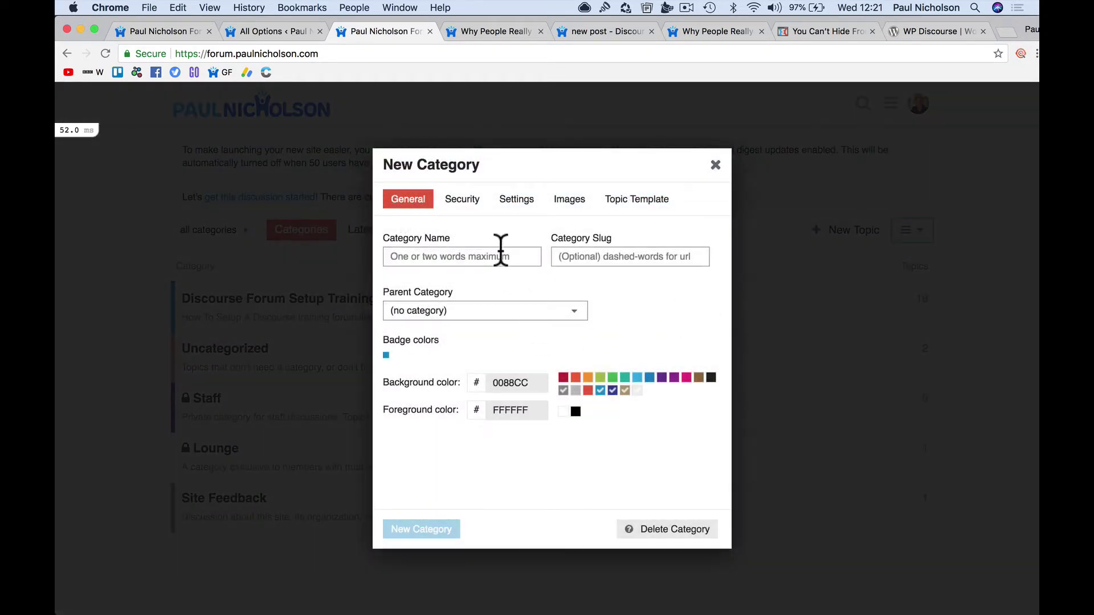
pyautogui.click(500, 250)
pyautogui.write('Wordpress Show Me')
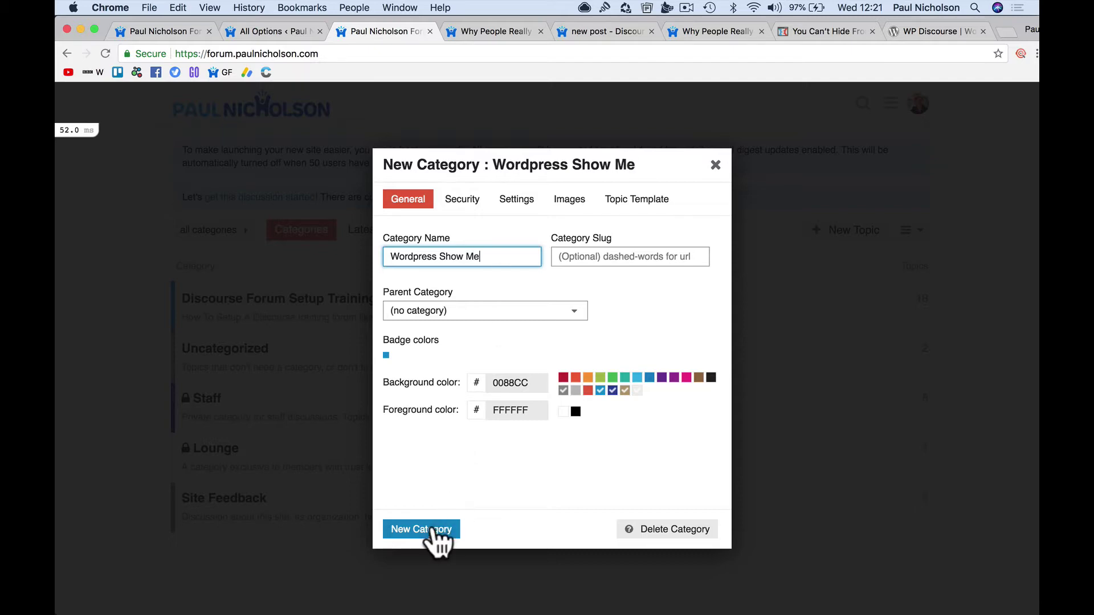
pyautogui.click(433, 529)
# Reload the WP Discourse settings and check the default category list for the new category
pyautogui.click(269, 32)
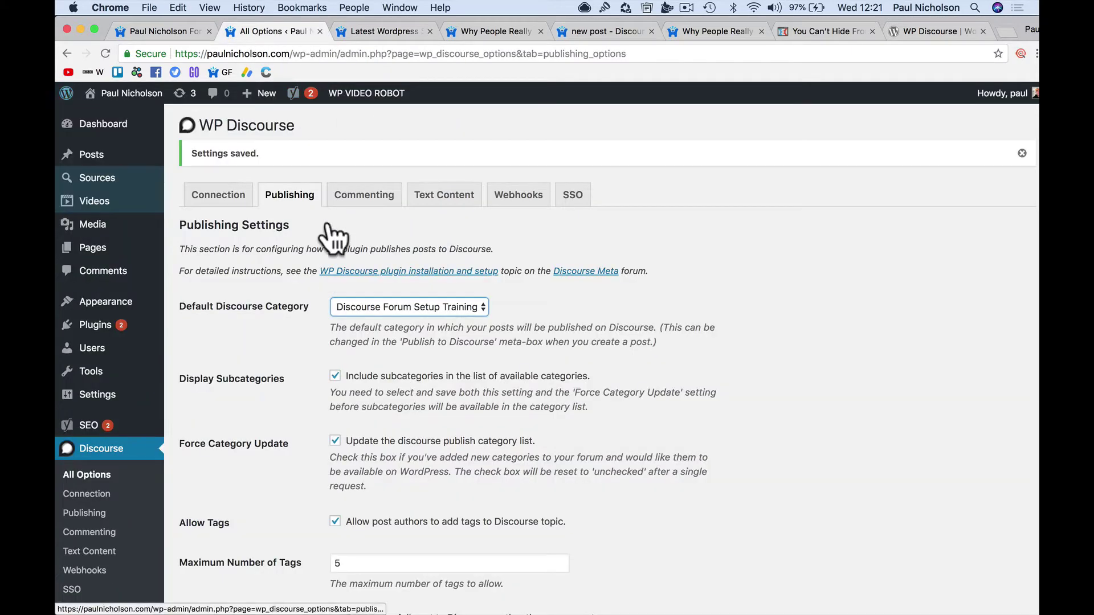
pyautogui.click(385, 308)
pyautogui.click(142, 151)
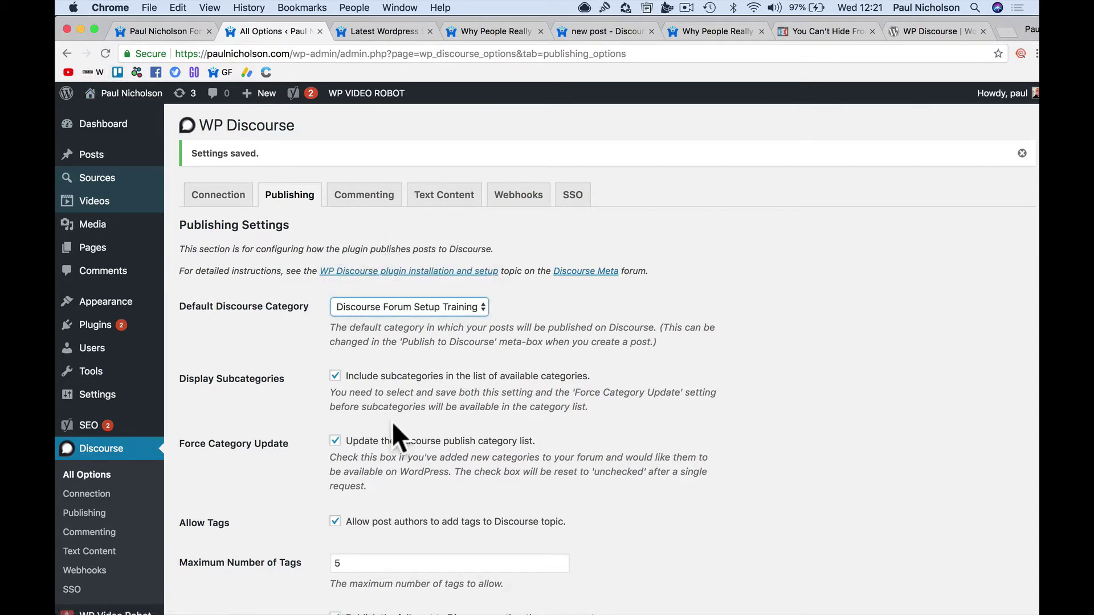
pyautogui.click(334, 441)
pyautogui.click(106, 53)
pyautogui.click(388, 270)
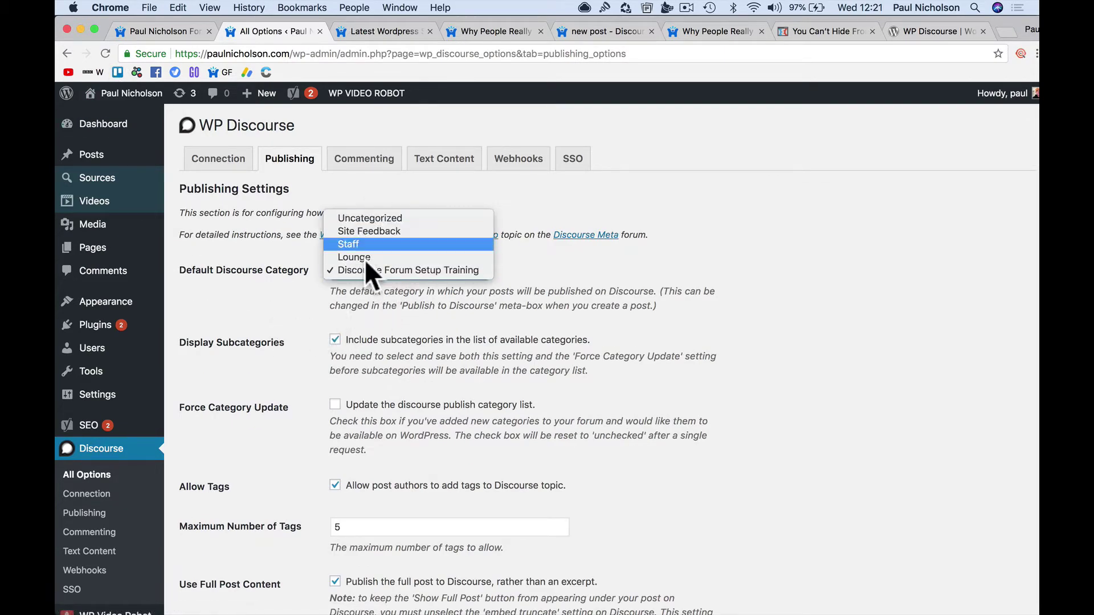
pyautogui.click(360, 394)
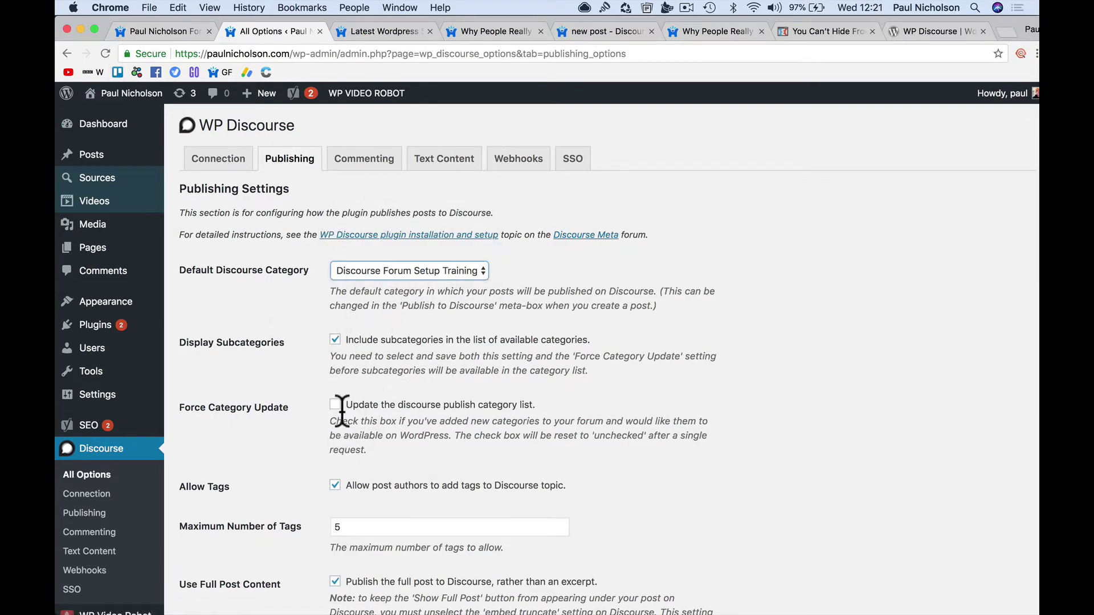
# Save with Force Category Update ticked, then choose Wordpress Show Me as default category
pyautogui.click(335, 404)
pyautogui.scroll(-15, 258, 474)
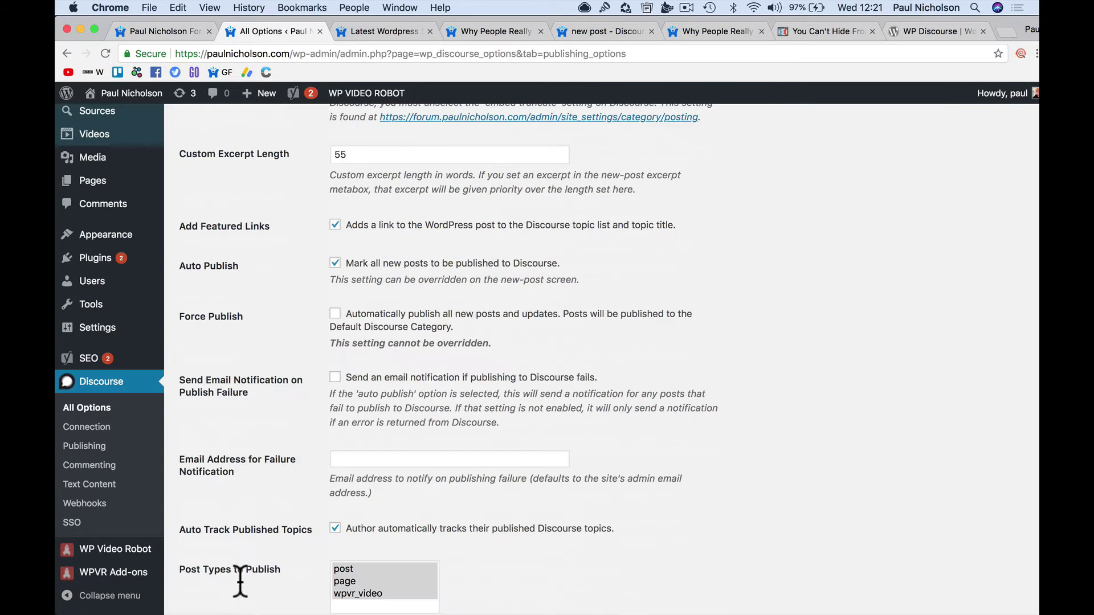
pyautogui.click(234, 561)
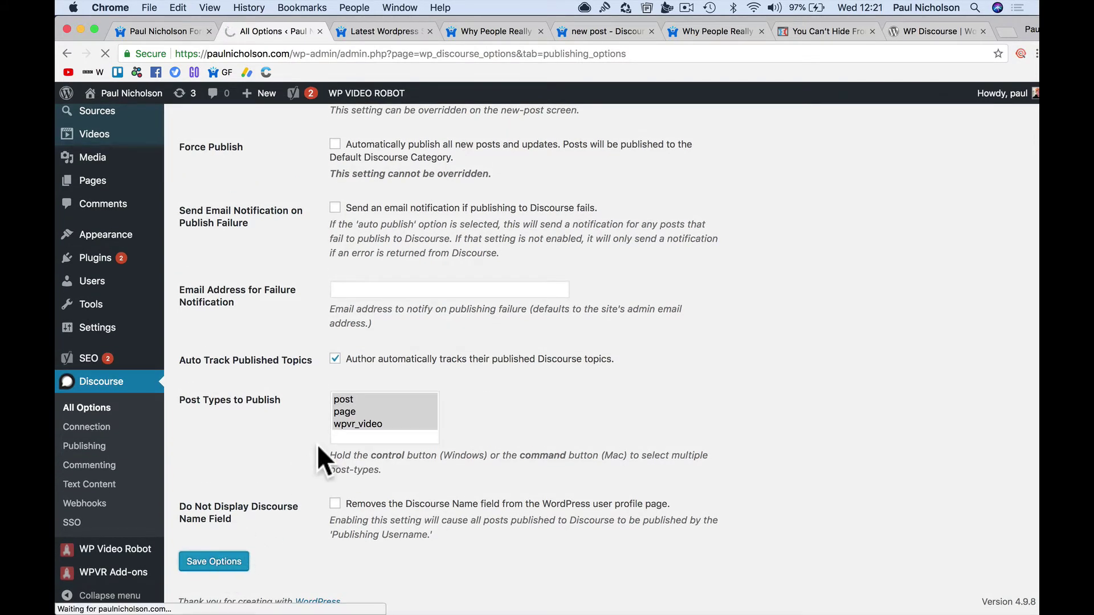
pyautogui.click(412, 309)
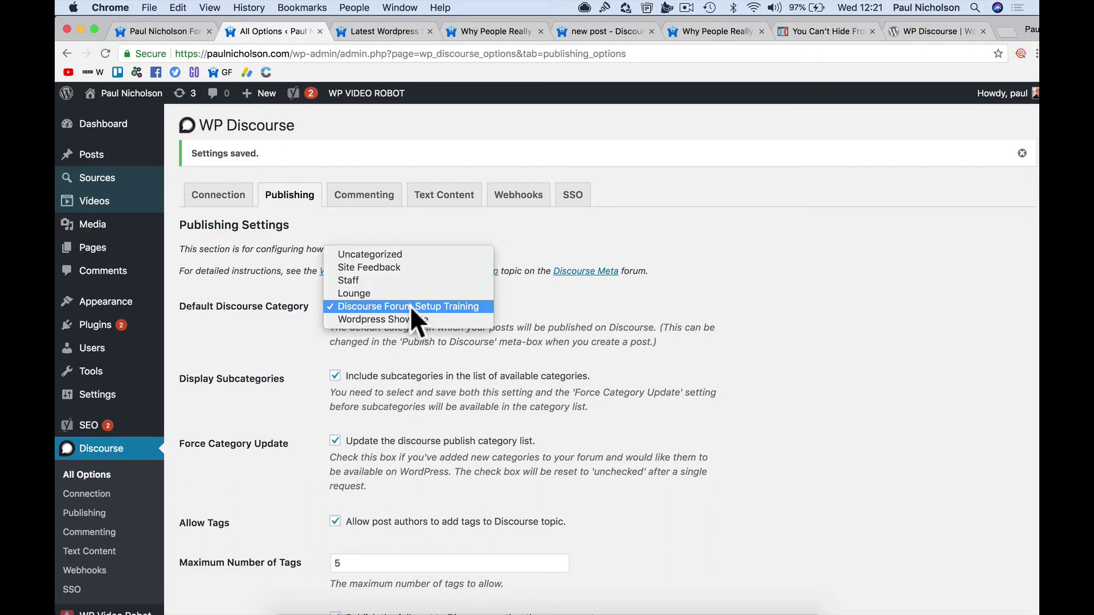
pyautogui.click(432, 356)
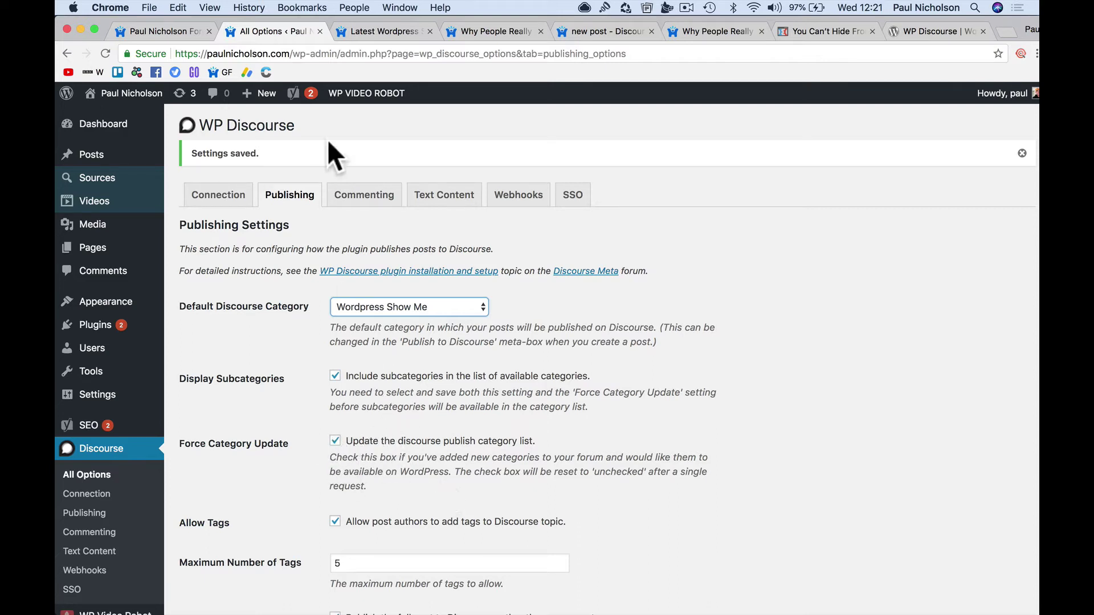
# Open the live post 'You Can't Hide From Your Own Score' and scroll to its Notable Replies
pyautogui.moveTo(138, 100)
pyautogui.click(132, 119)
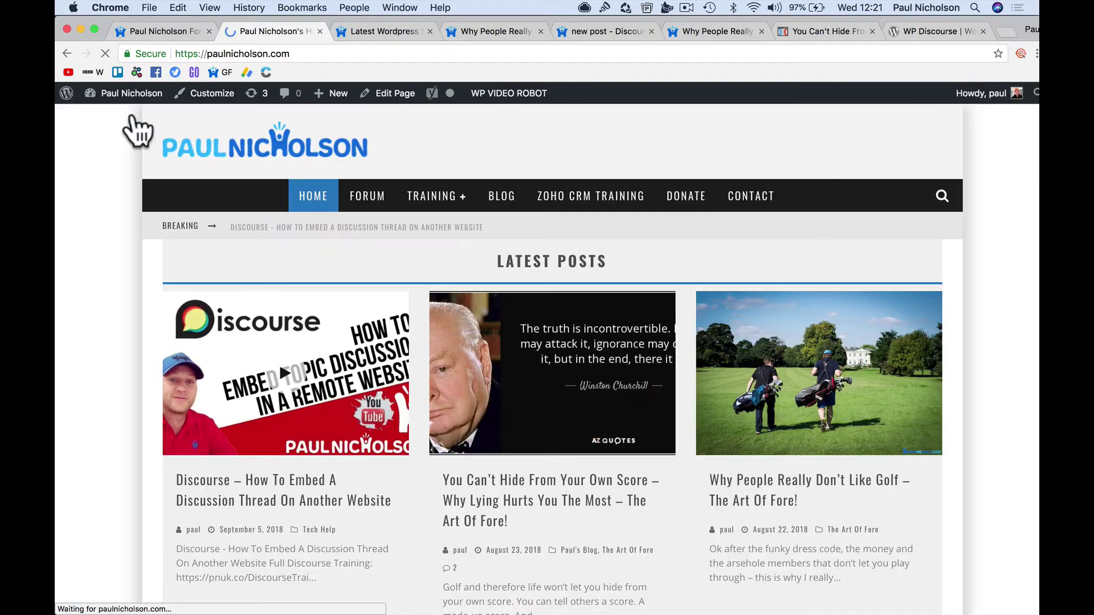
pyautogui.click(433, 387)
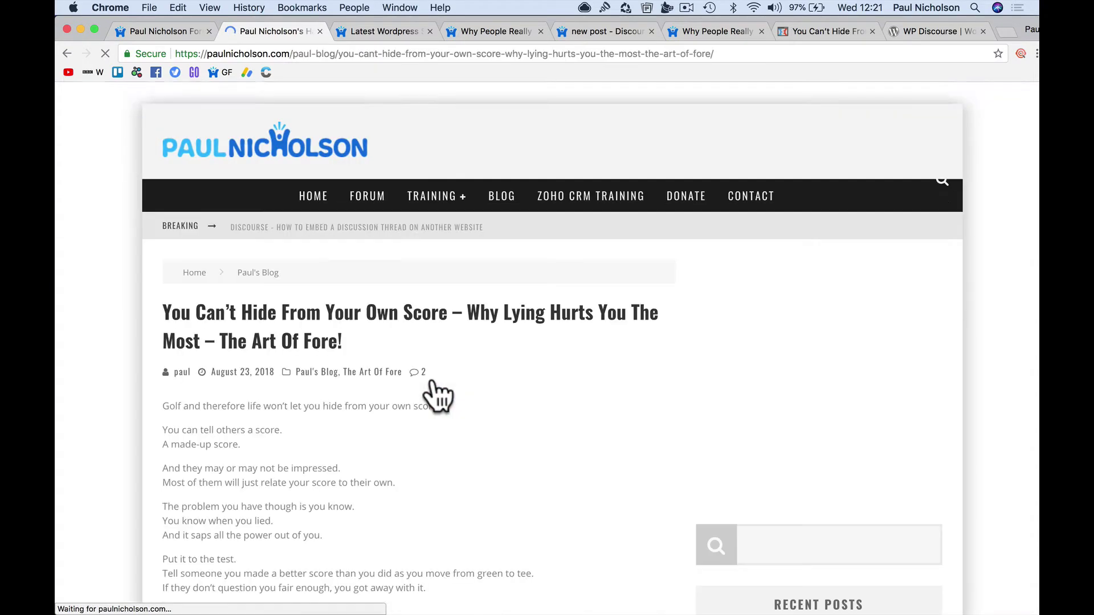
pyautogui.scroll(-10, 438, 393)
pyautogui.scroll(-15, 438, 394)
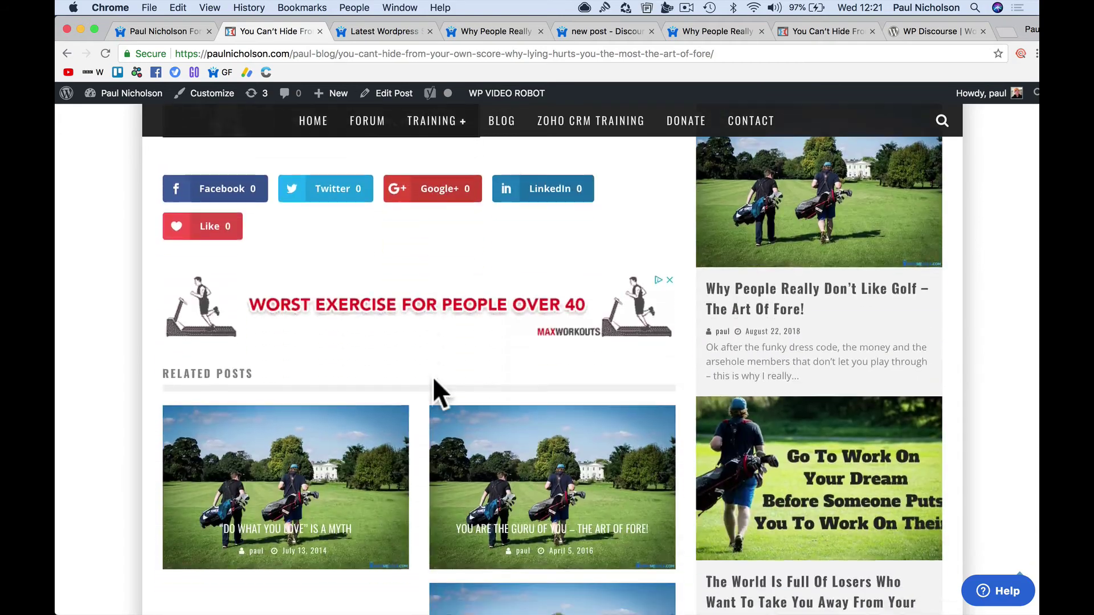
pyautogui.scroll(-10, 435, 393)
pyautogui.scroll(3, 438, 391)
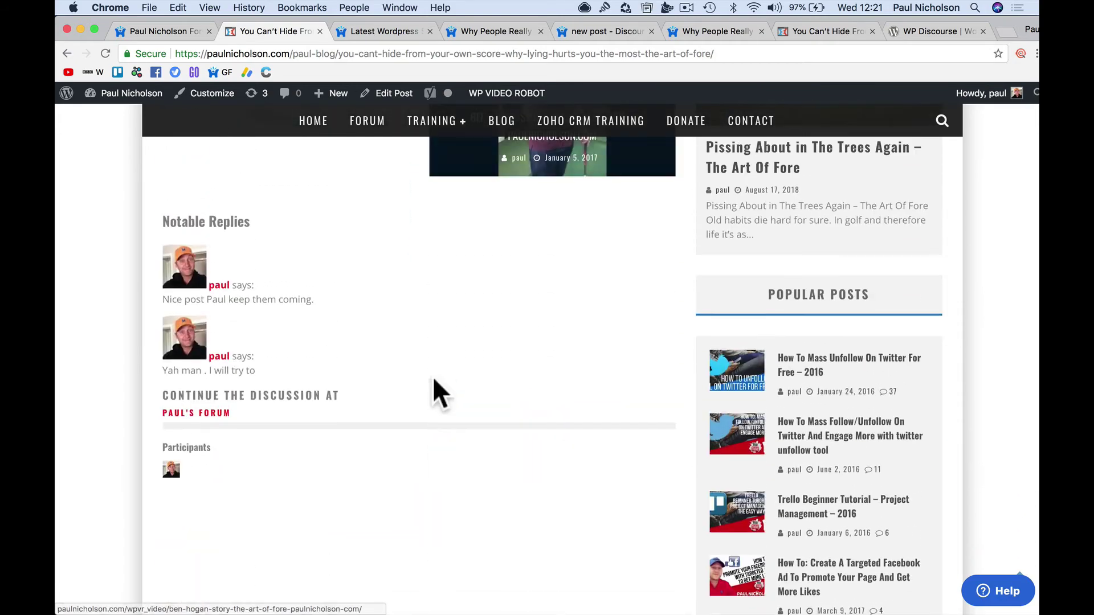